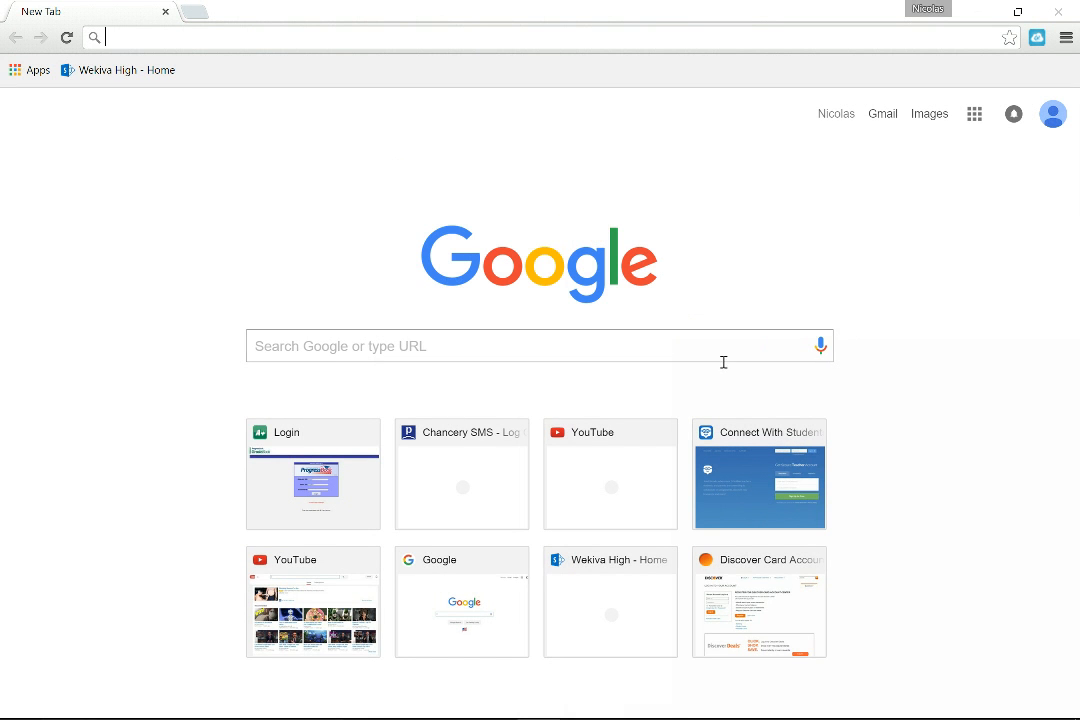
Go to the OCPS Launch sign-in page at launch.ocps.net.
left_click(735, 322)
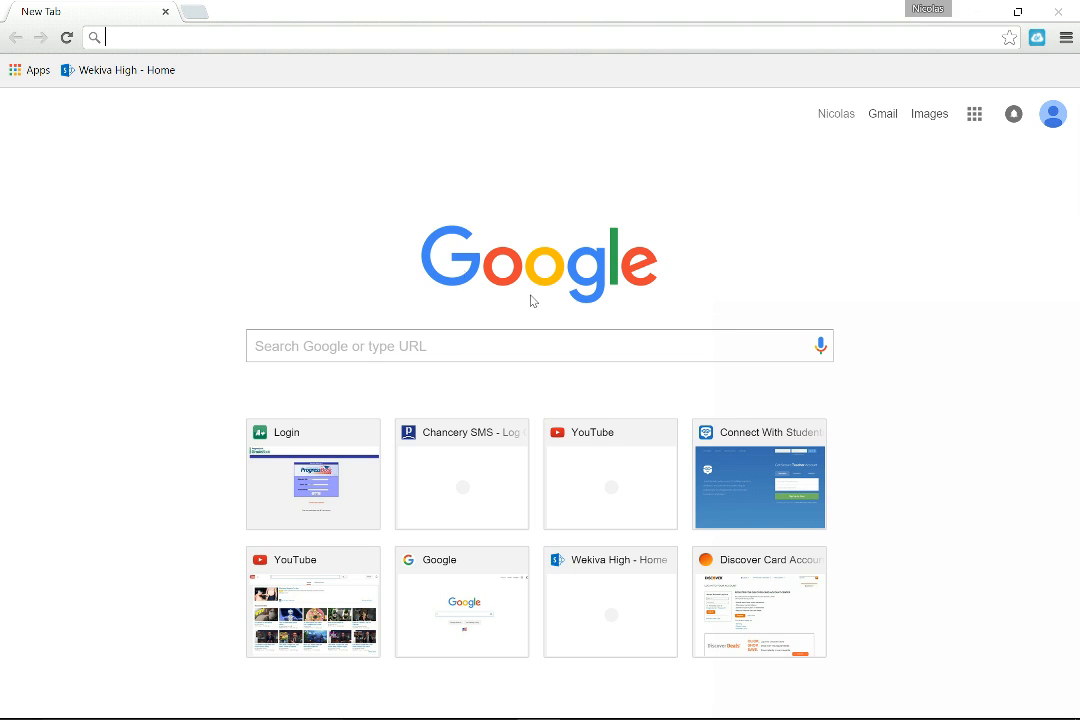
left_click(155, 60)
left_click(137, 5)
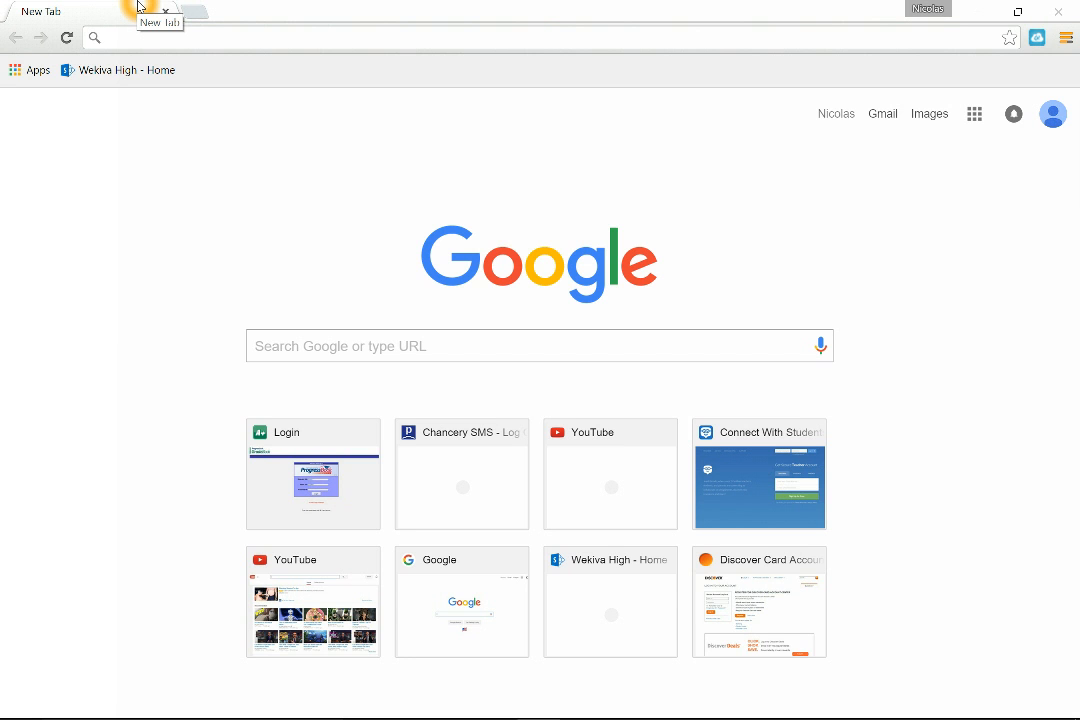
type("laub")
key("BackSpace")
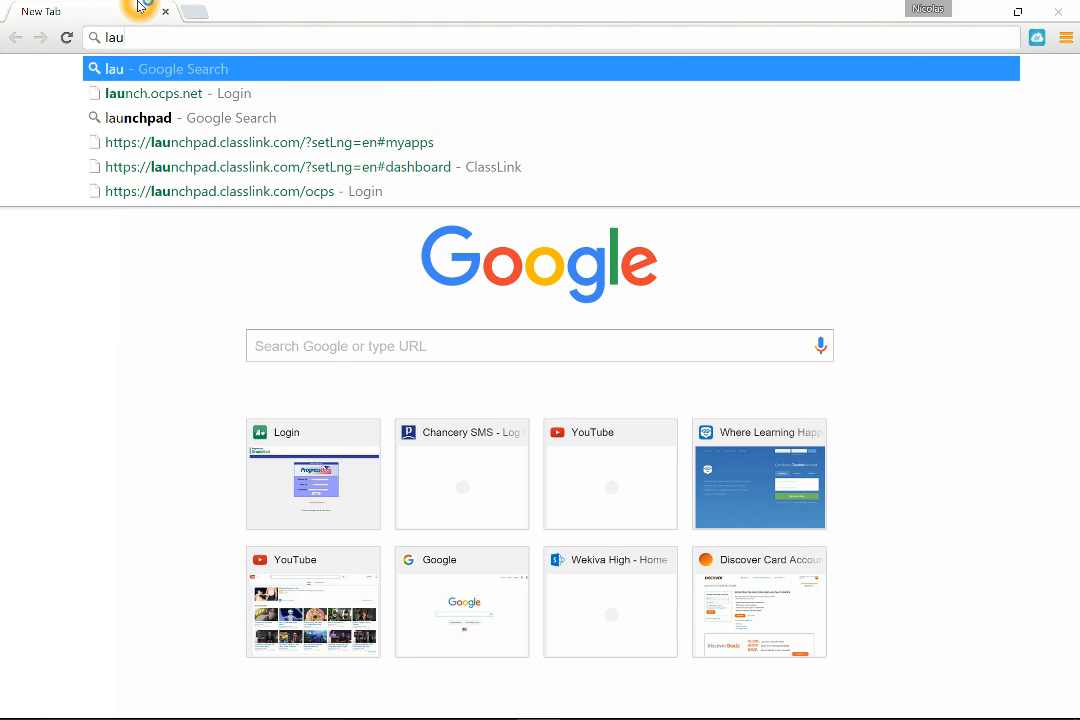
type("nch.ocp")
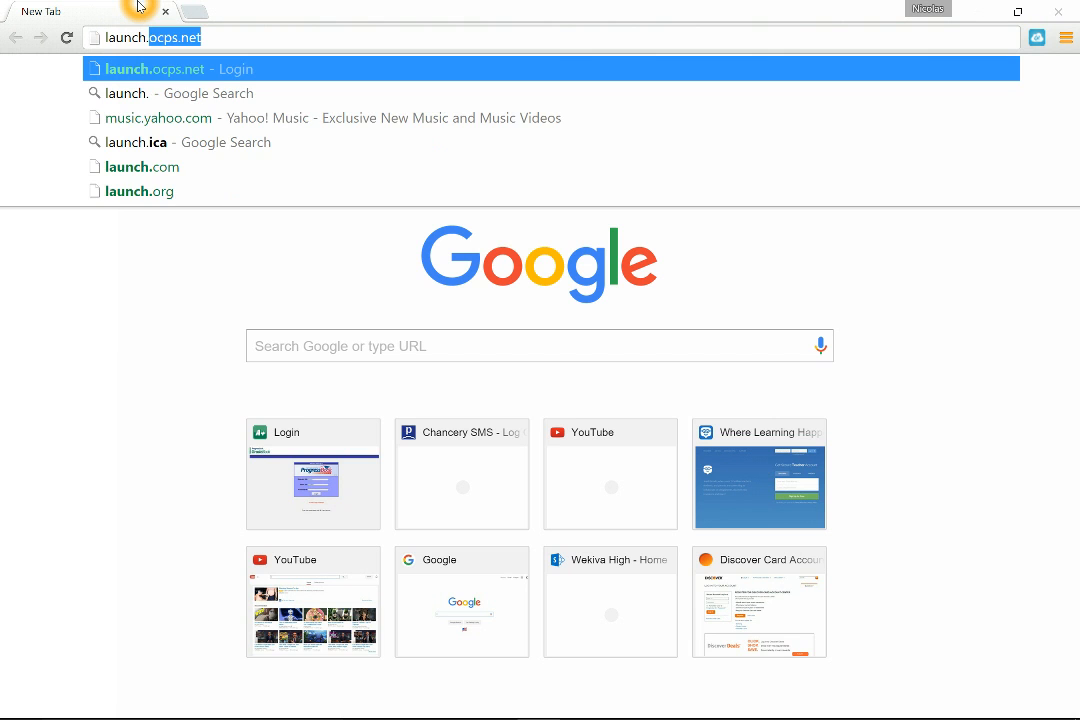
type("s.net")
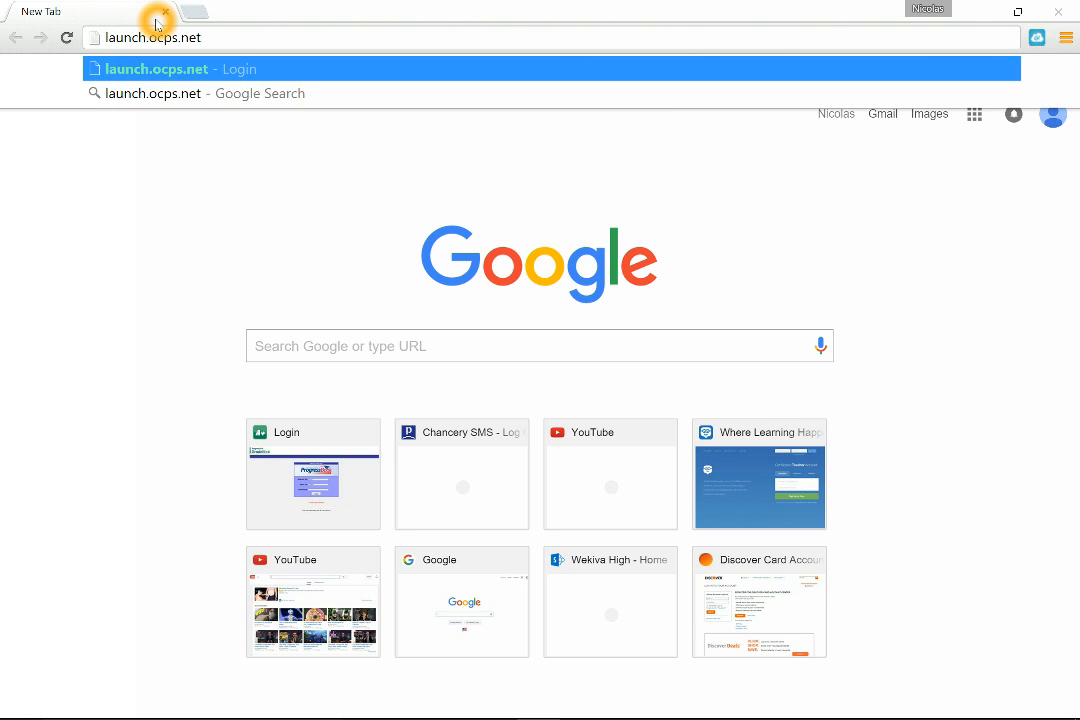
key("Return")
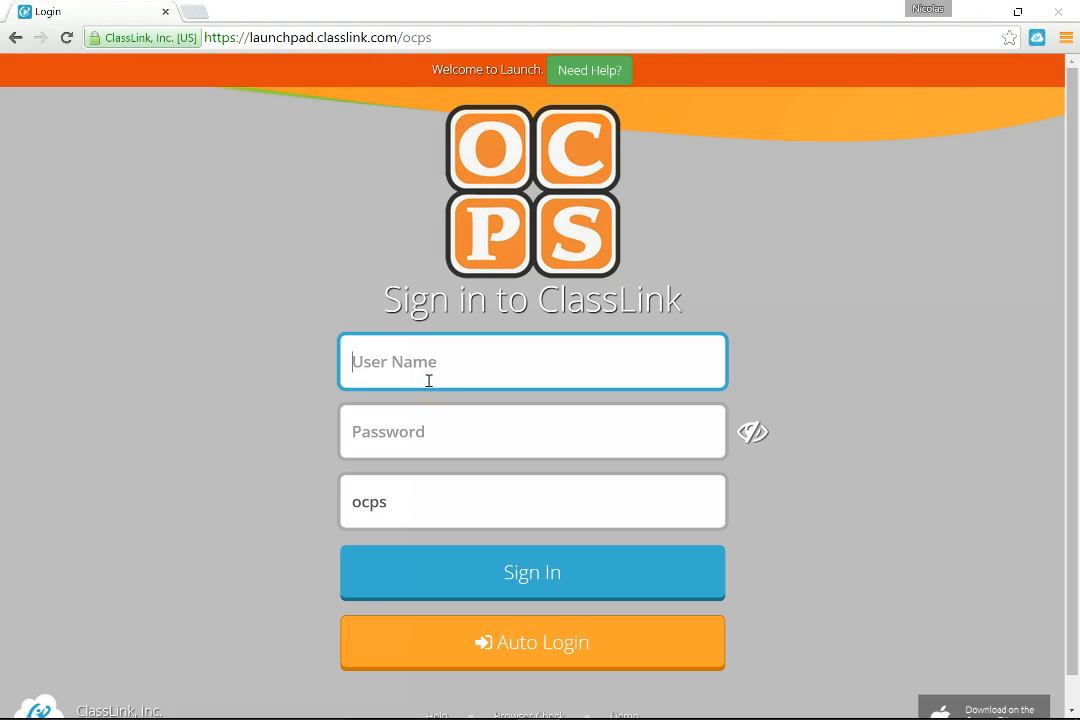
left_click(455, 364)
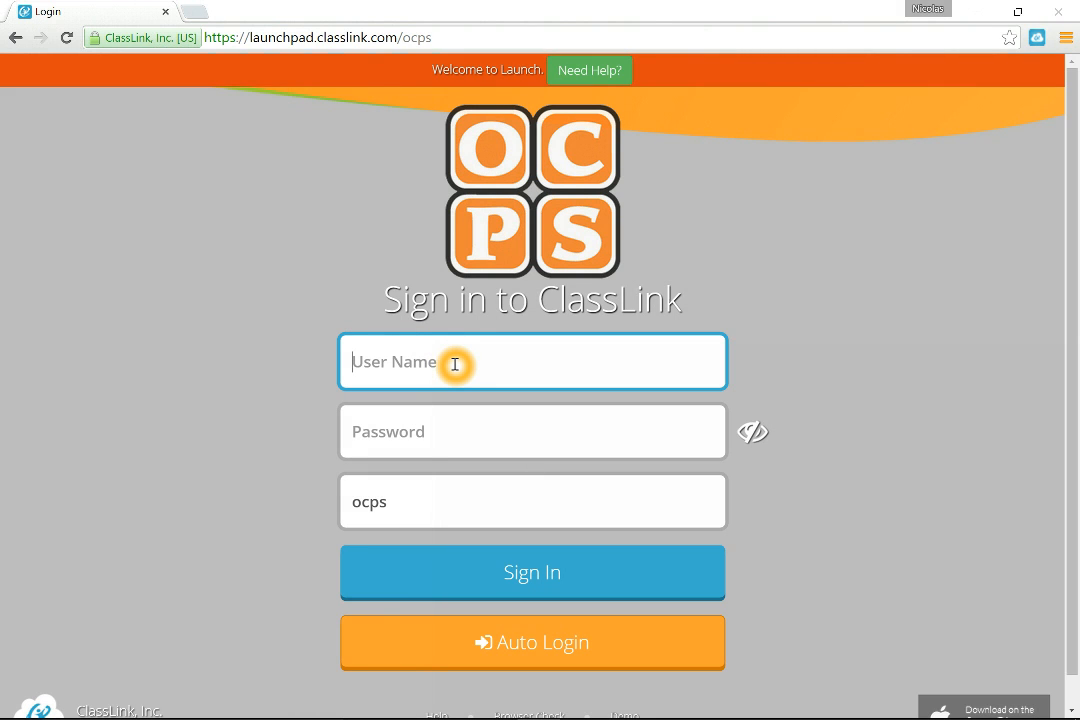
type("480")
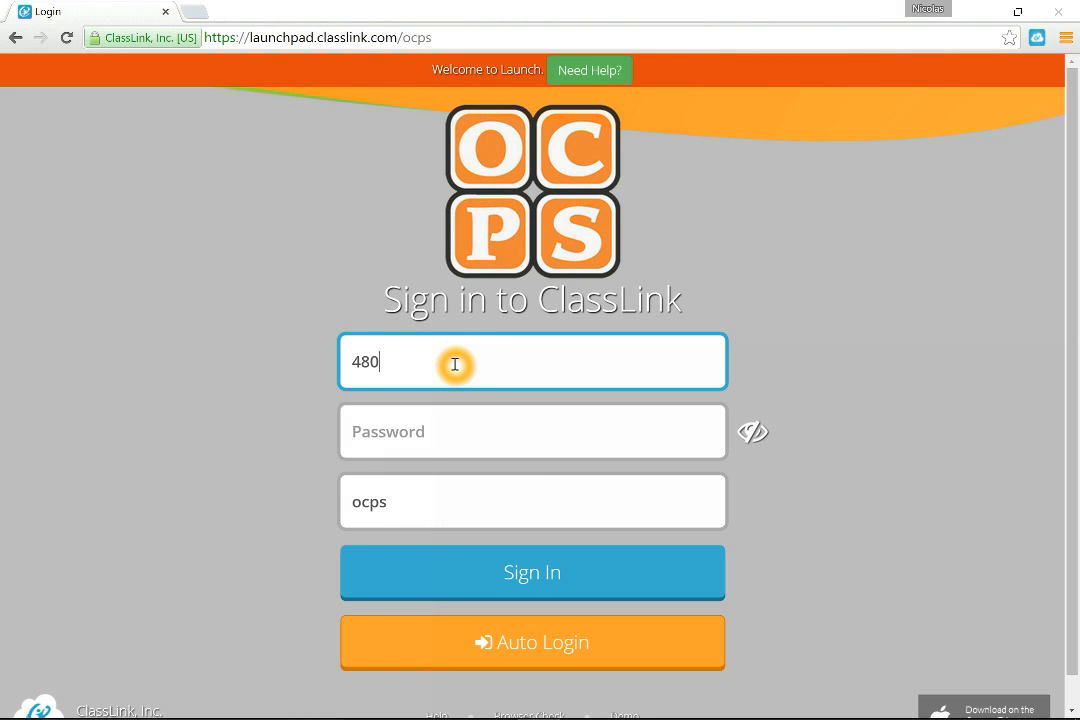
key("BackSpace")
key("BackSpace")
key("BackSpace")
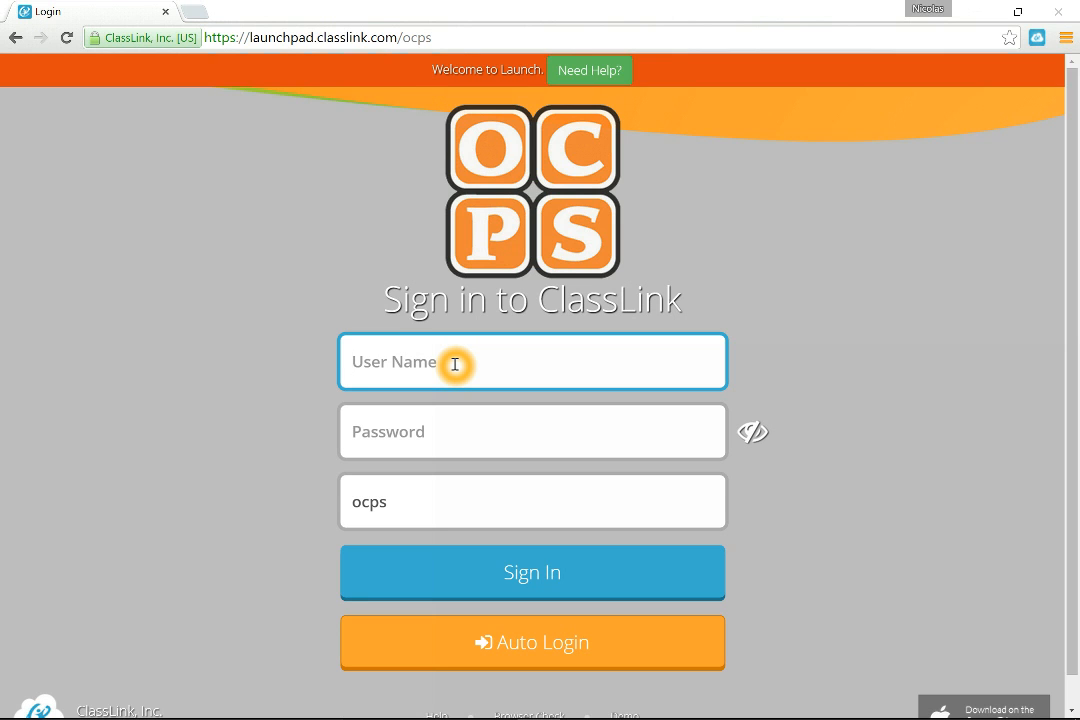
left_click(437, 439)
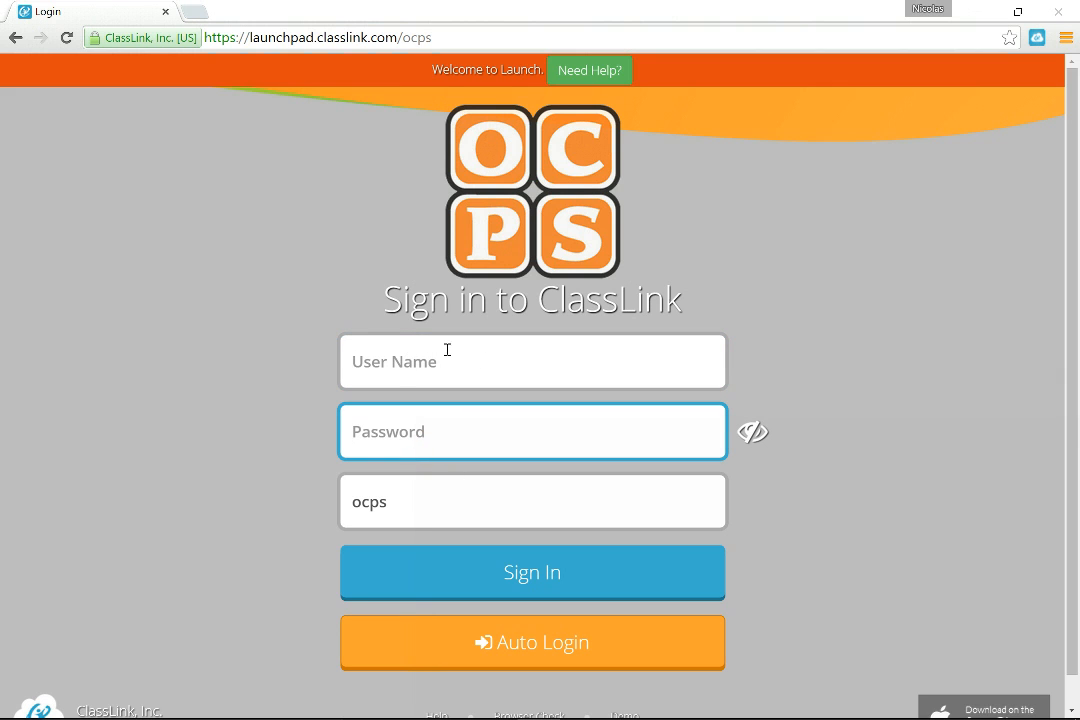
left_click(439, 362)
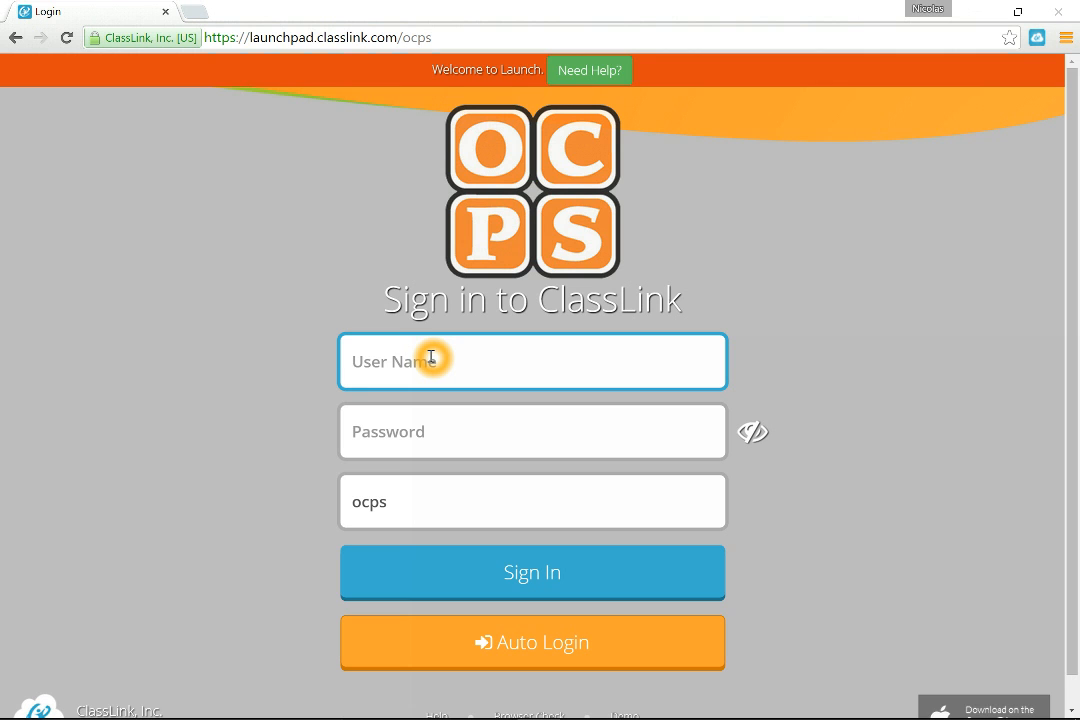
mouse_move(730, 718)
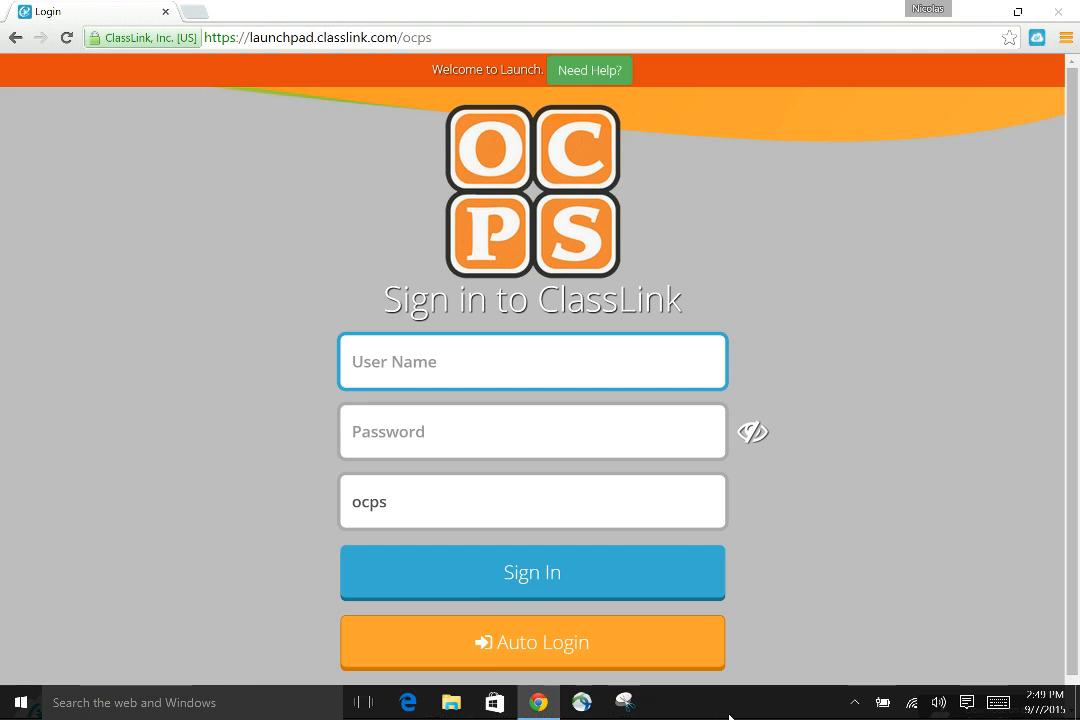
left_click(854, 703)
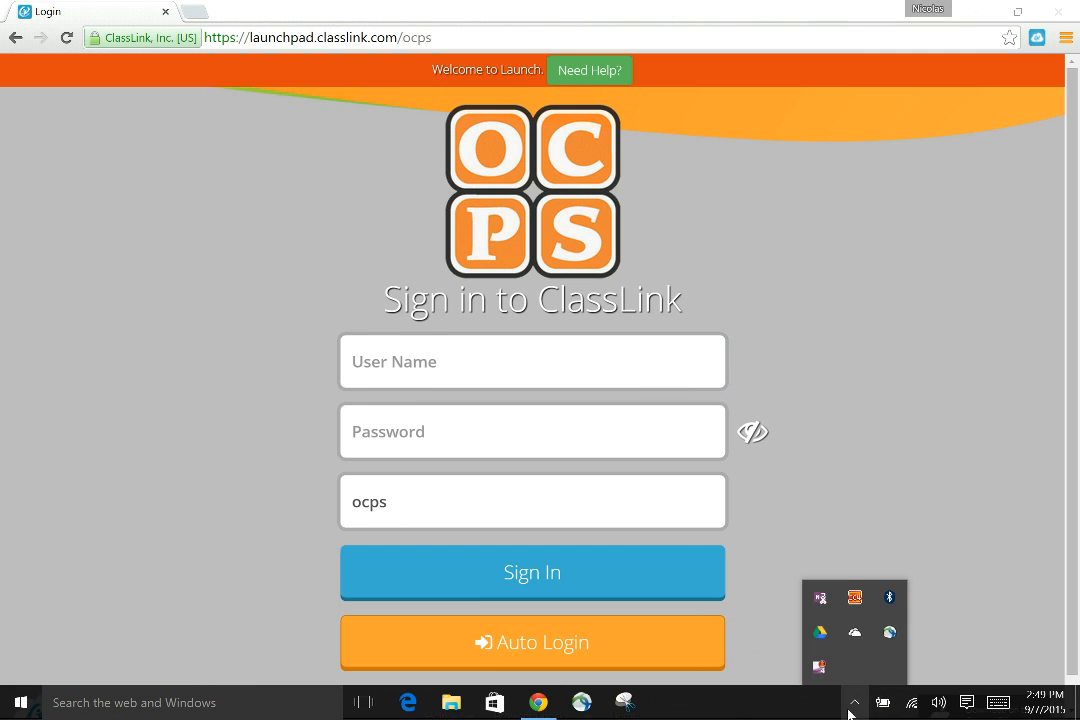
right_click(819, 666)
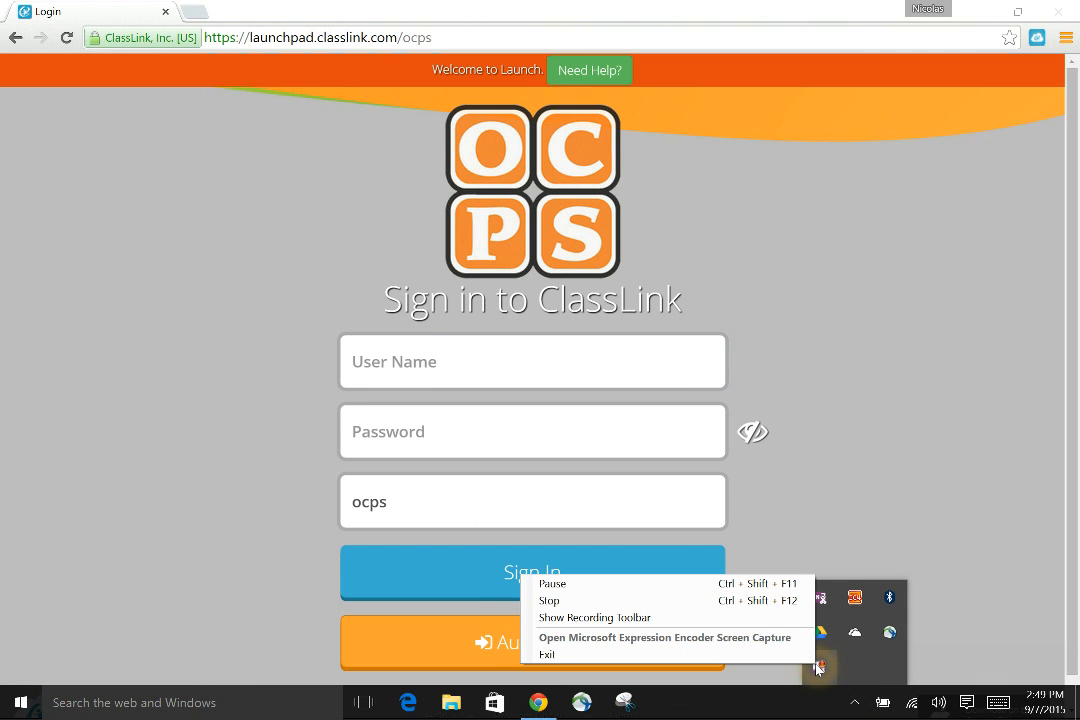
left_click(772, 583)
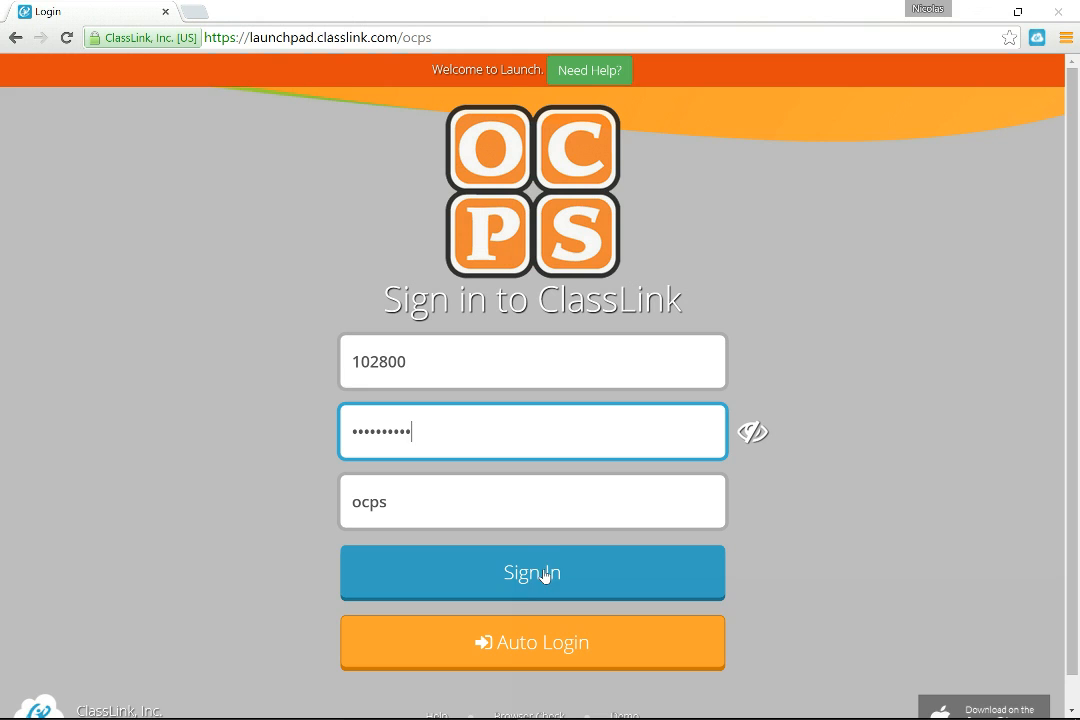
Sign in to ClassLink with the filled-in credentials and decline the offer to save the password.
left_click(545, 575)
left_click(540, 576)
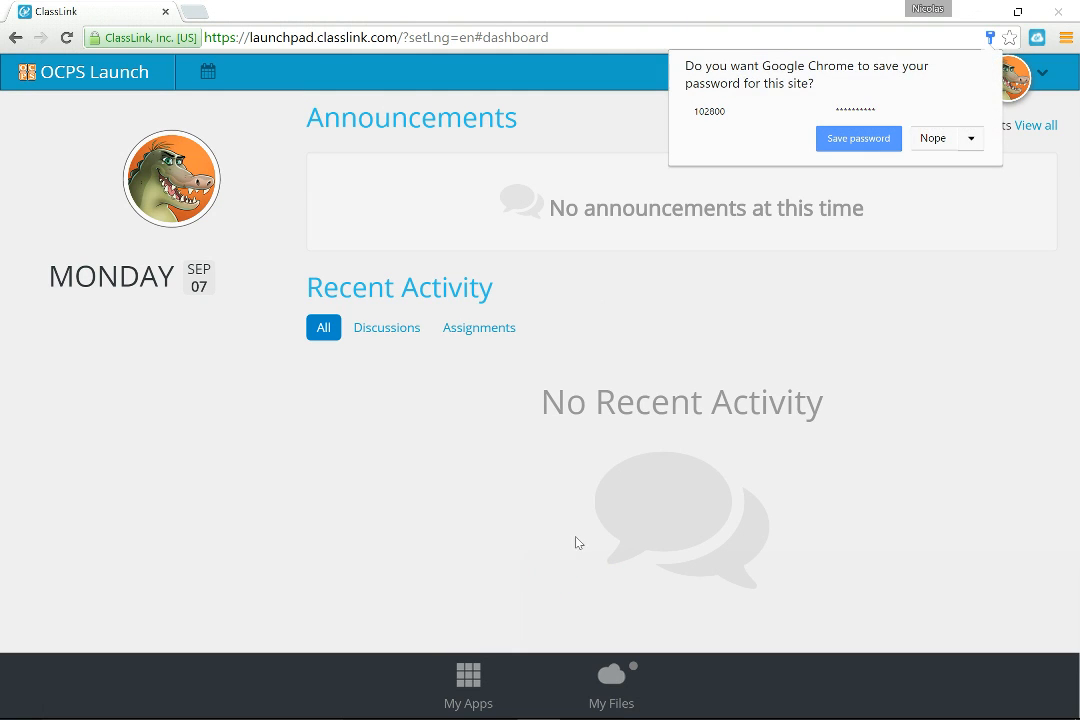
left_click(933, 138)
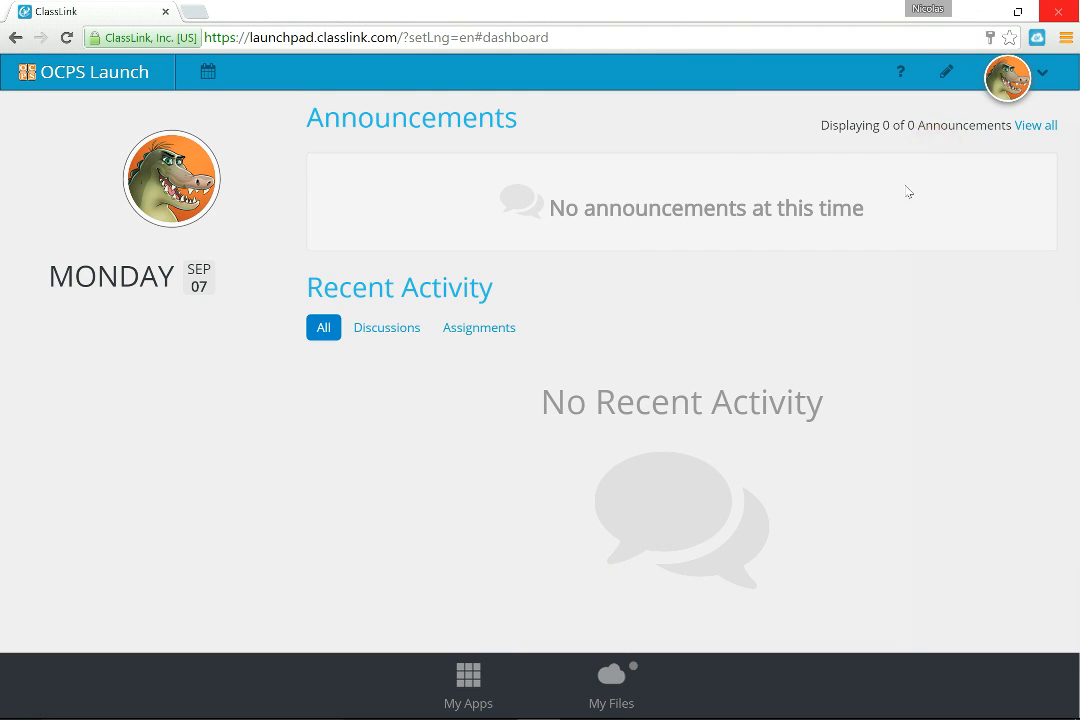
Show the My Apps collection and launch Pearson Course Access.
left_click(434, 647)
left_click(436, 656)
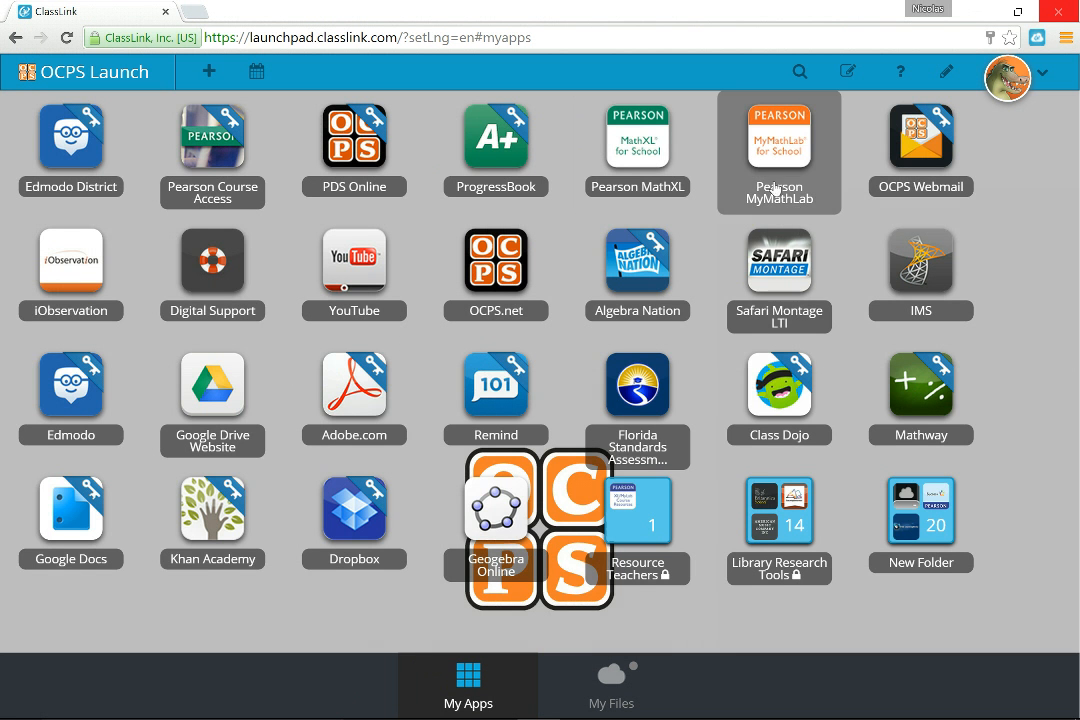
left_click(228, 156)
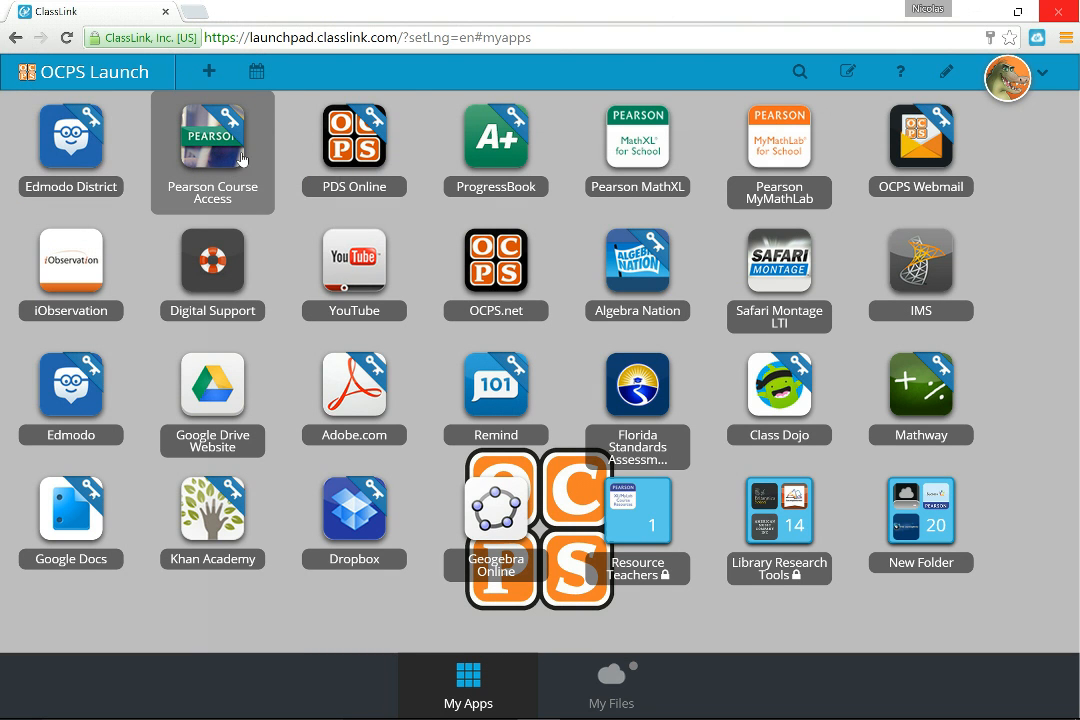
left_click(196, 159)
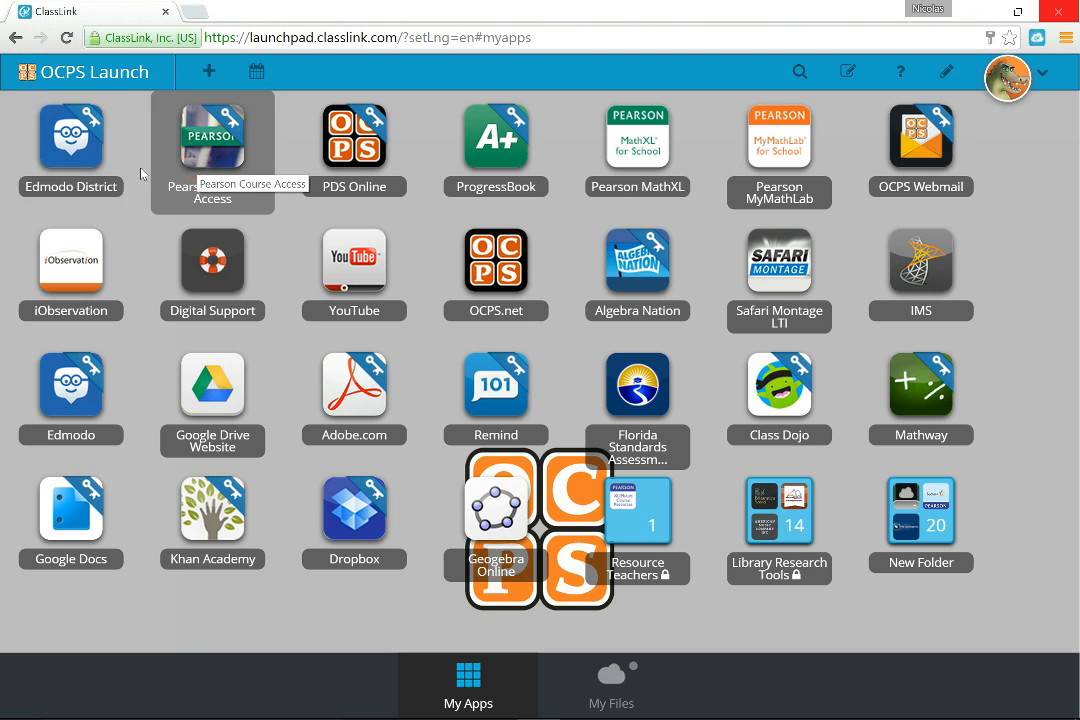
left_click(86, 172)
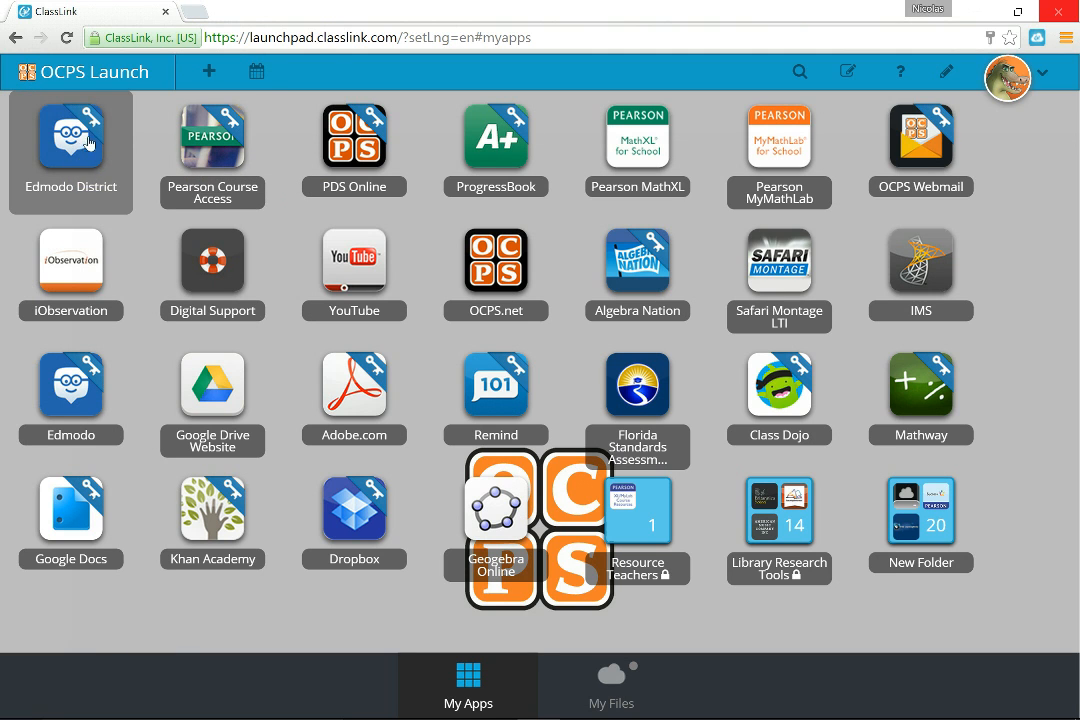
left_click(227, 152)
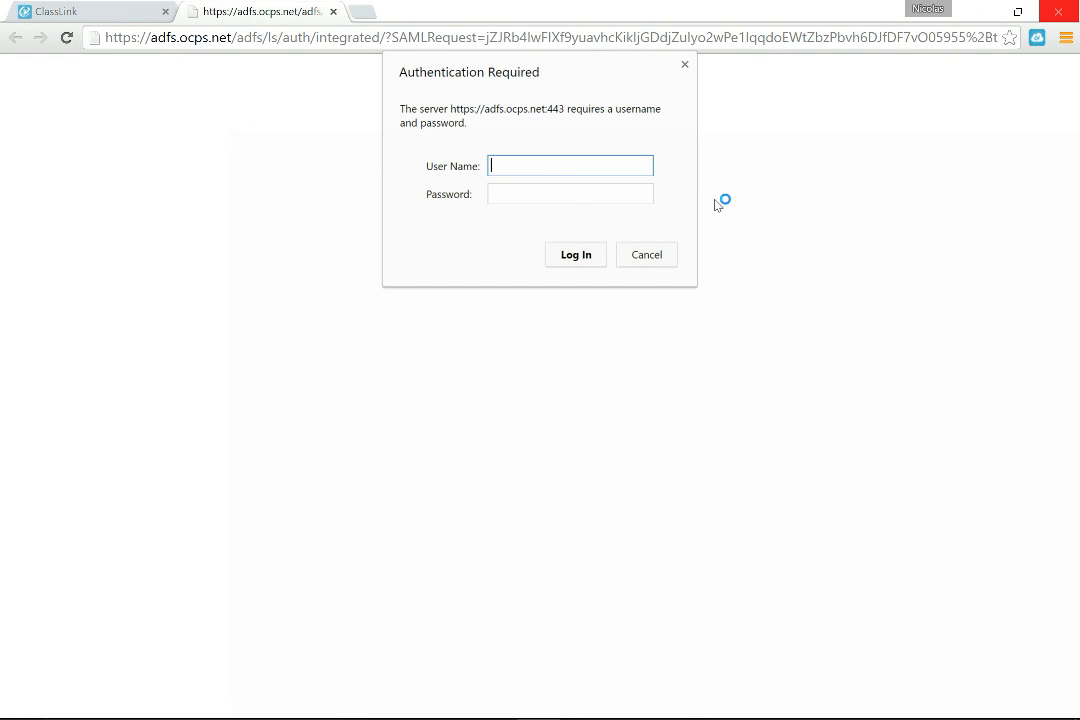
Enter the user name and account password in the authentication prompt, log in, and decline saving the password.
left_click(513, 190)
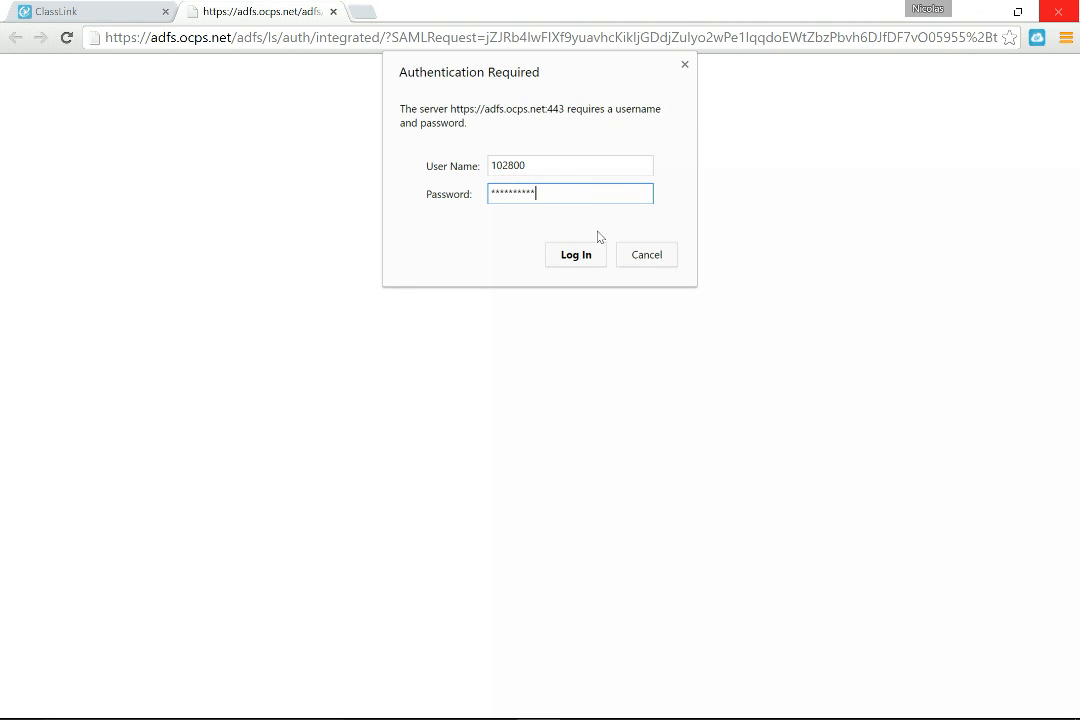
left_click(594, 257)
left_click(594, 258)
left_click(596, 258)
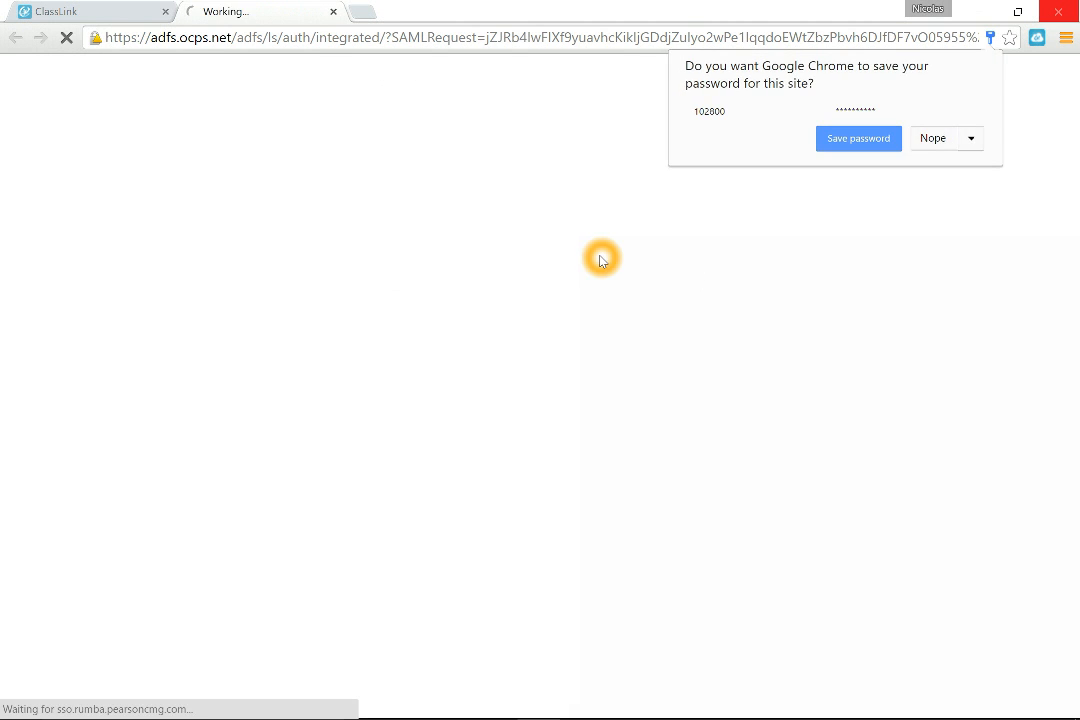
left_click(935, 139)
left_click(679, 151)
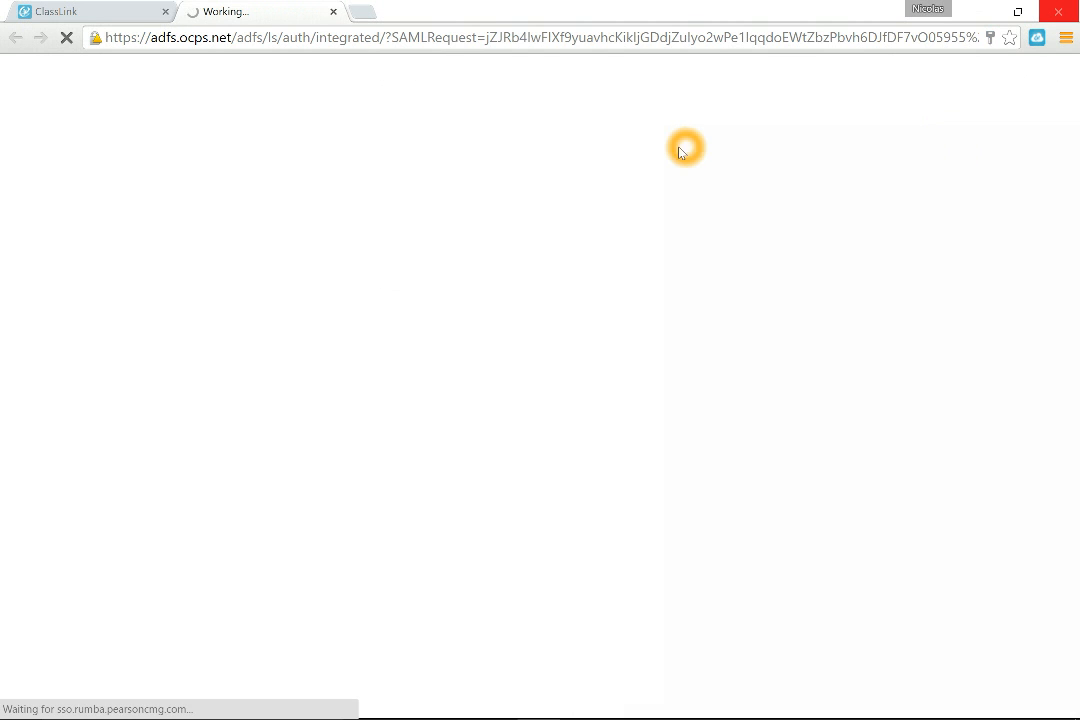
Open Florida Geometry from the GEO P1 (05) class and go to its program contents in Pearson Realize.
left_click(430, 233)
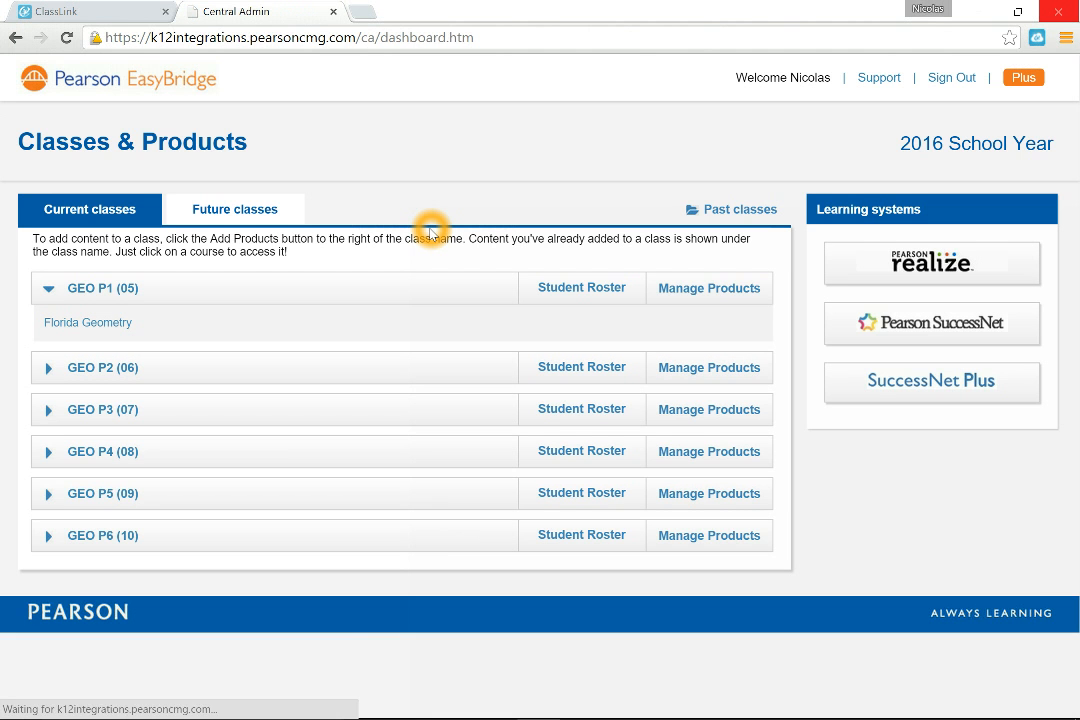
left_click(108, 322)
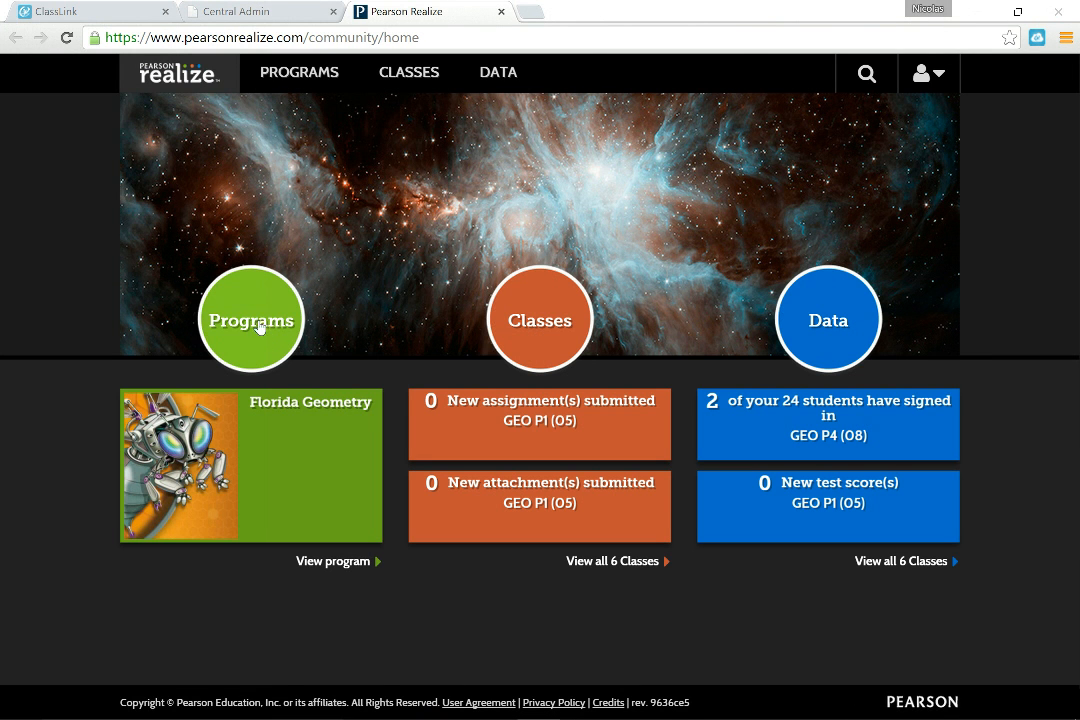
left_click(266, 487)
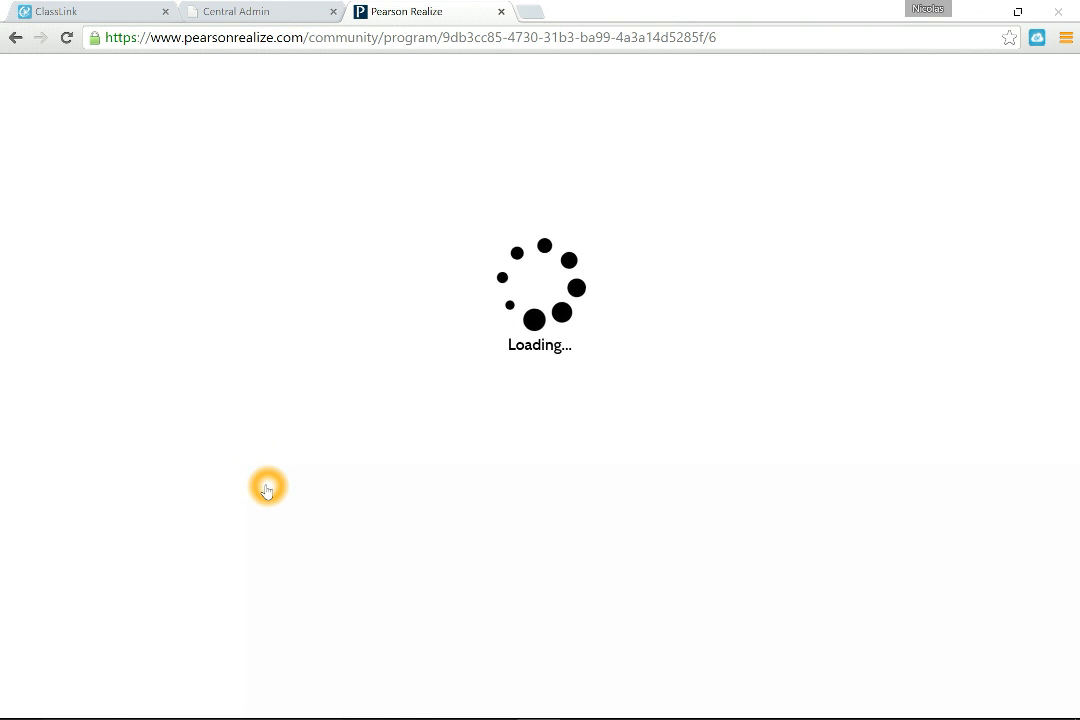
Look through the Florida Geometry table of contents and the options available for the user account.
scroll(788, 398, "down", 10)
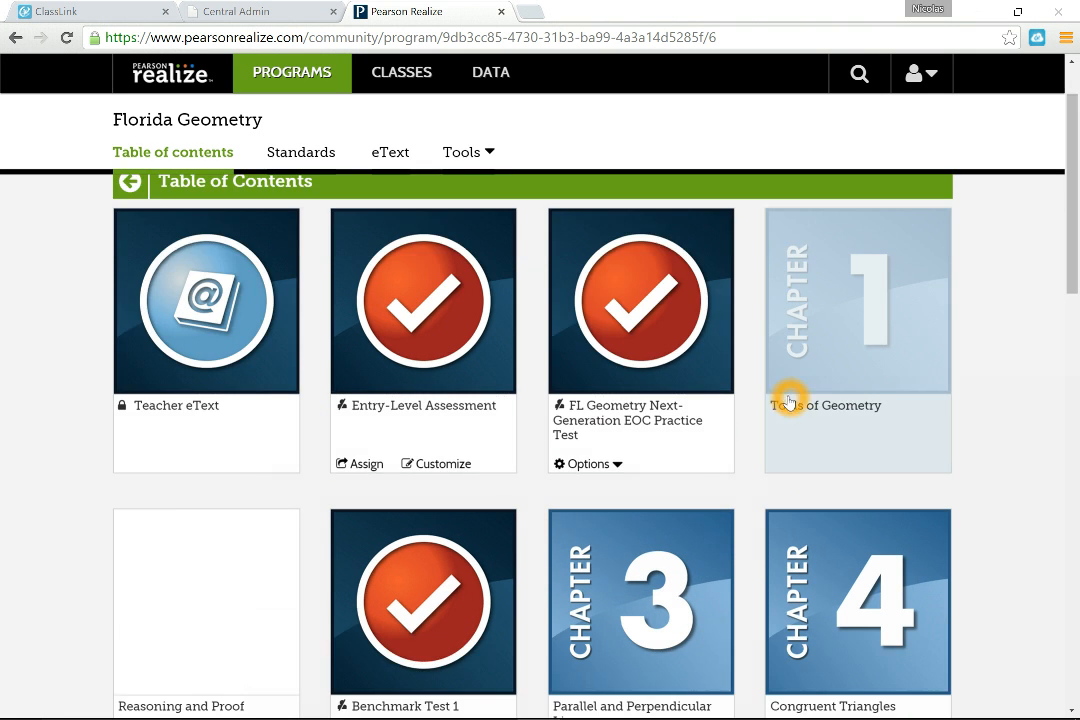
scroll(815, 432, "down", 5)
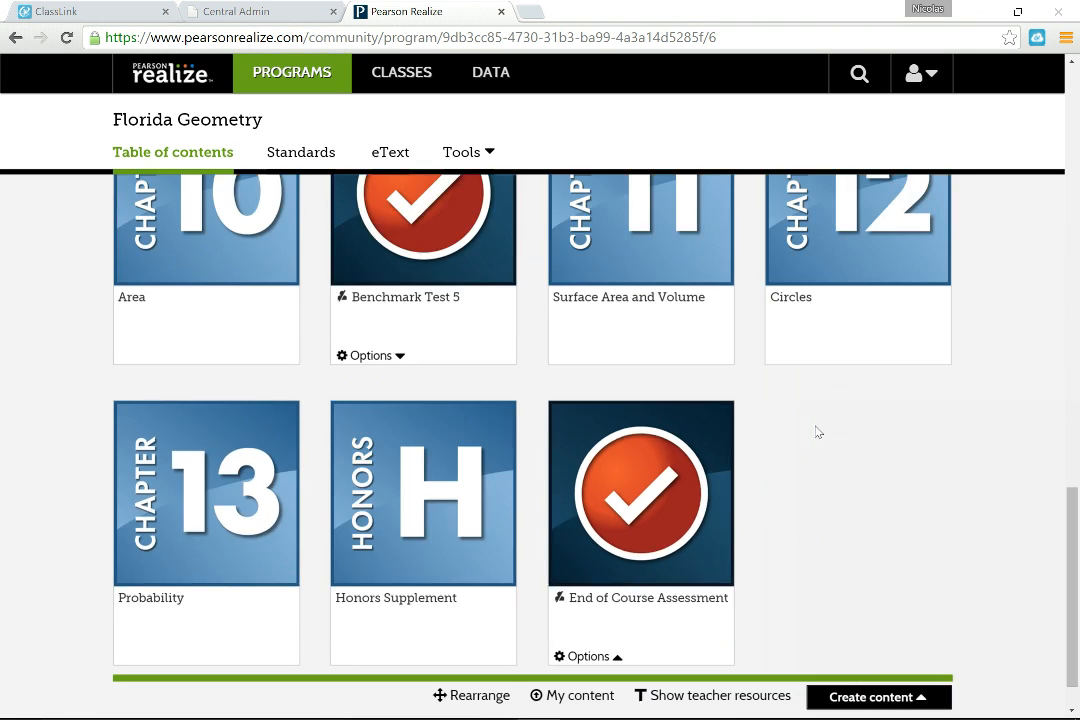
scroll(770, 435, "up", 10)
scroll(763, 430, "up", 5)
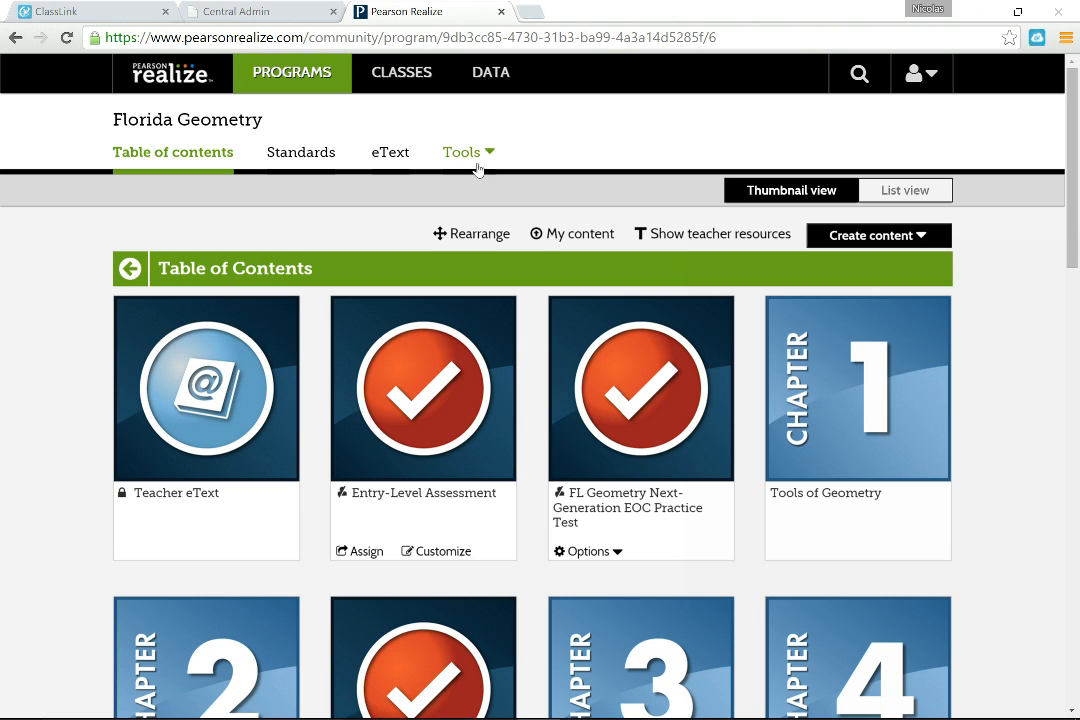
left_click(940, 86)
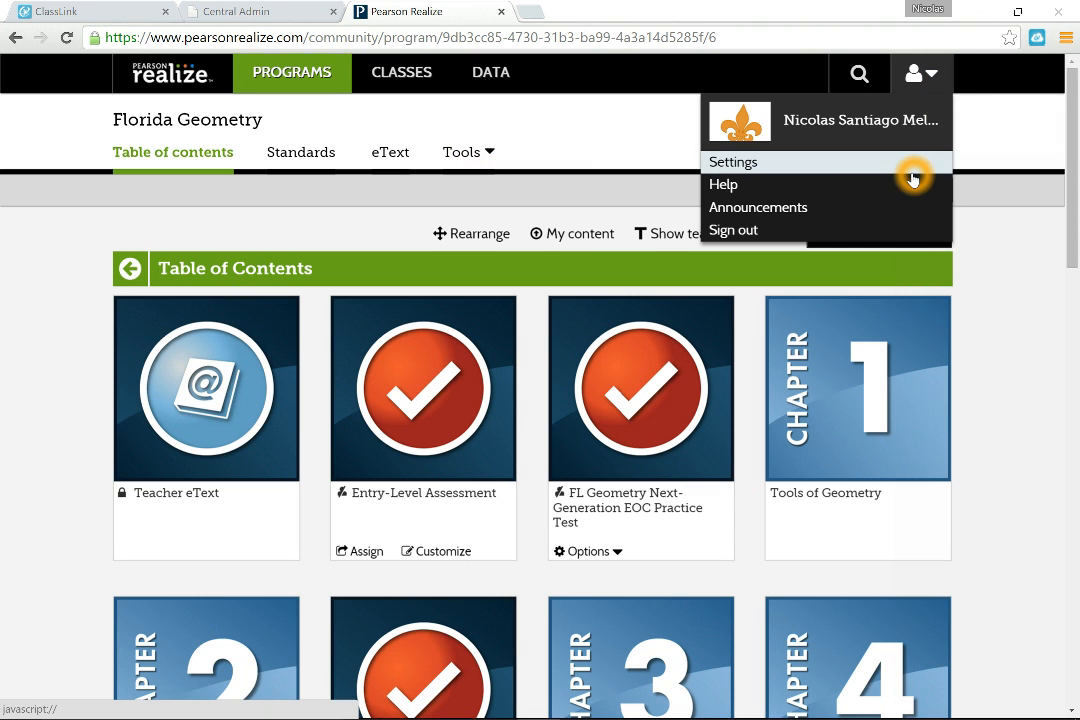
left_click(1017, 125)
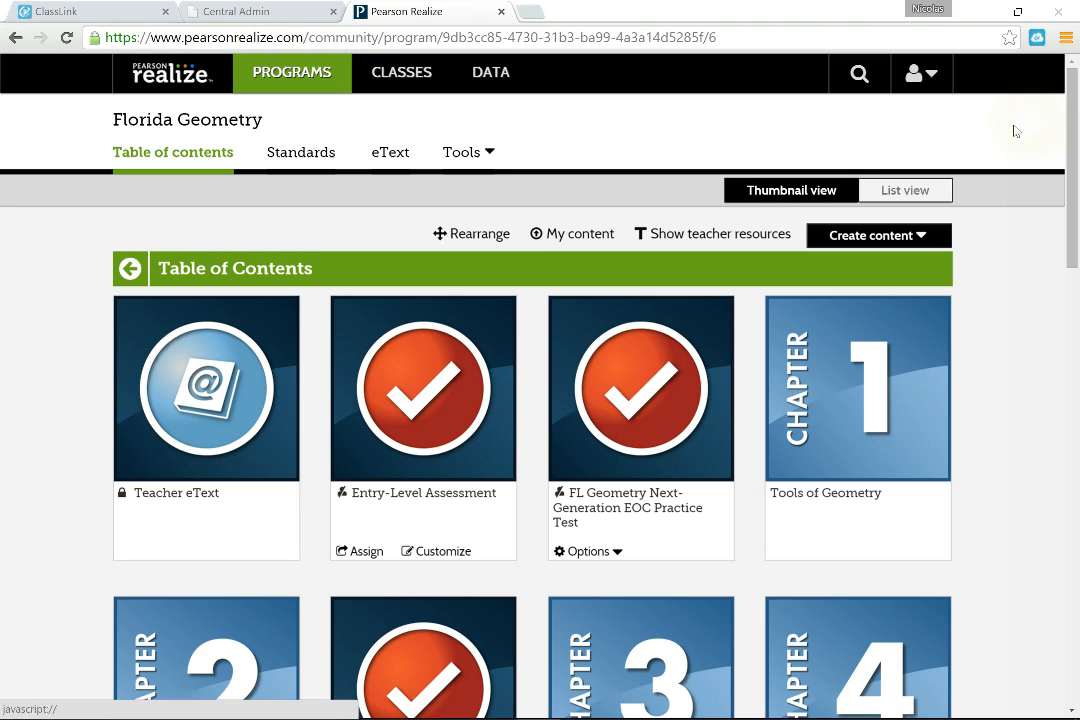
Search the Pearson Realize content for "Math Tools".
left_click(870, 82)
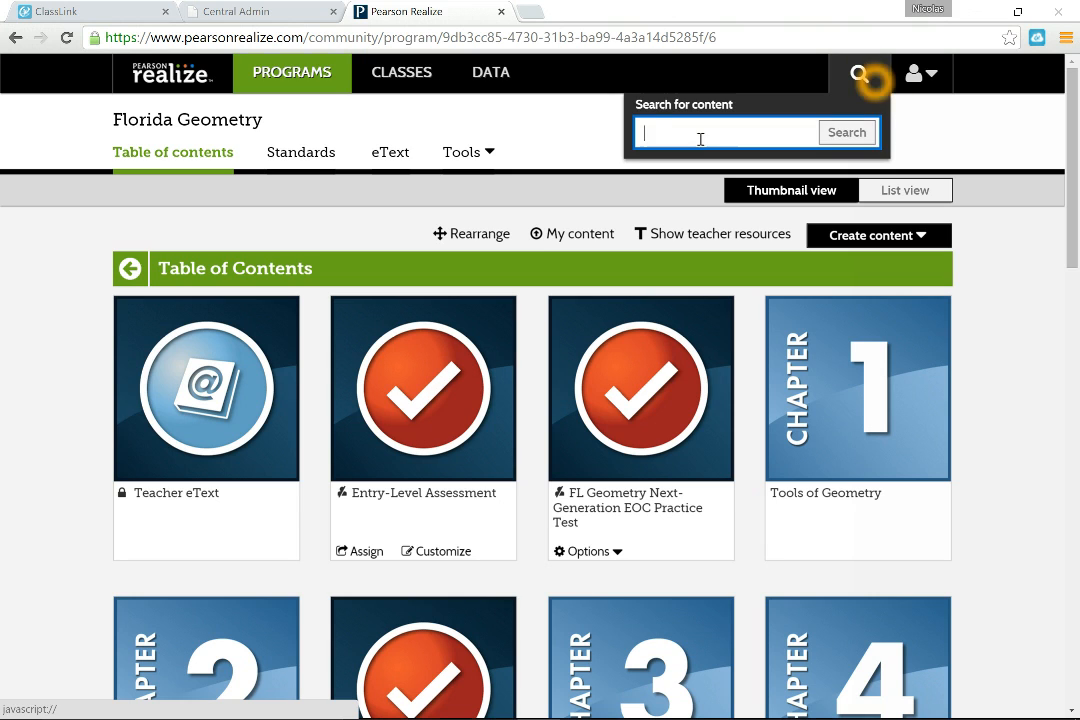
type("Math Tools")
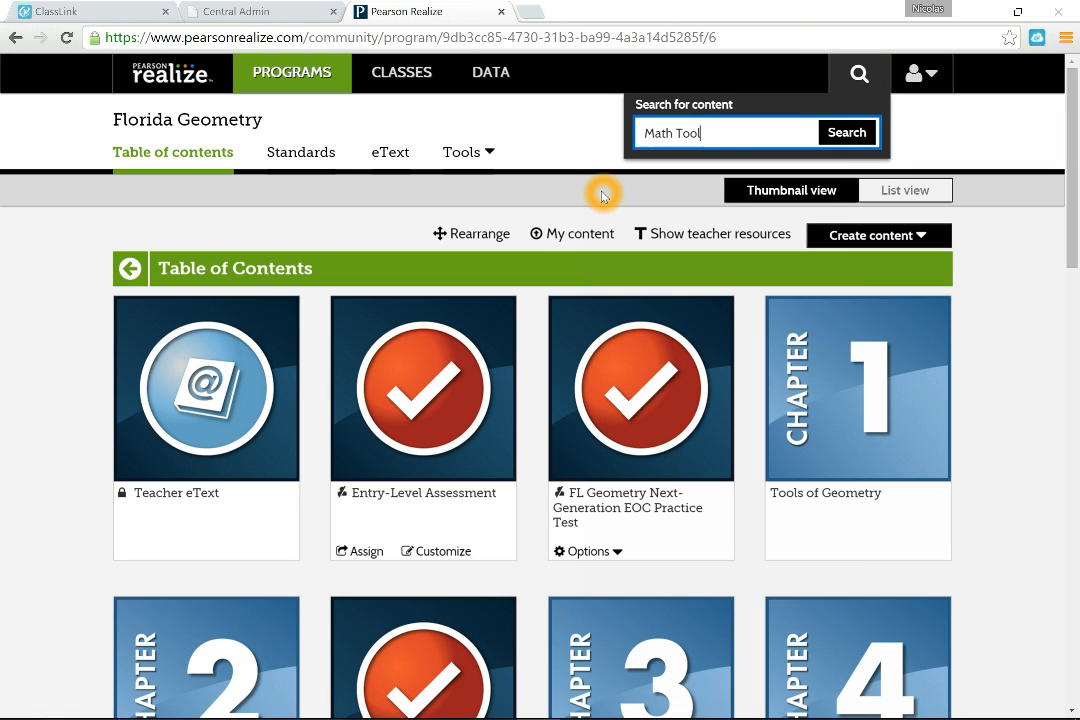
left_click(862, 132)
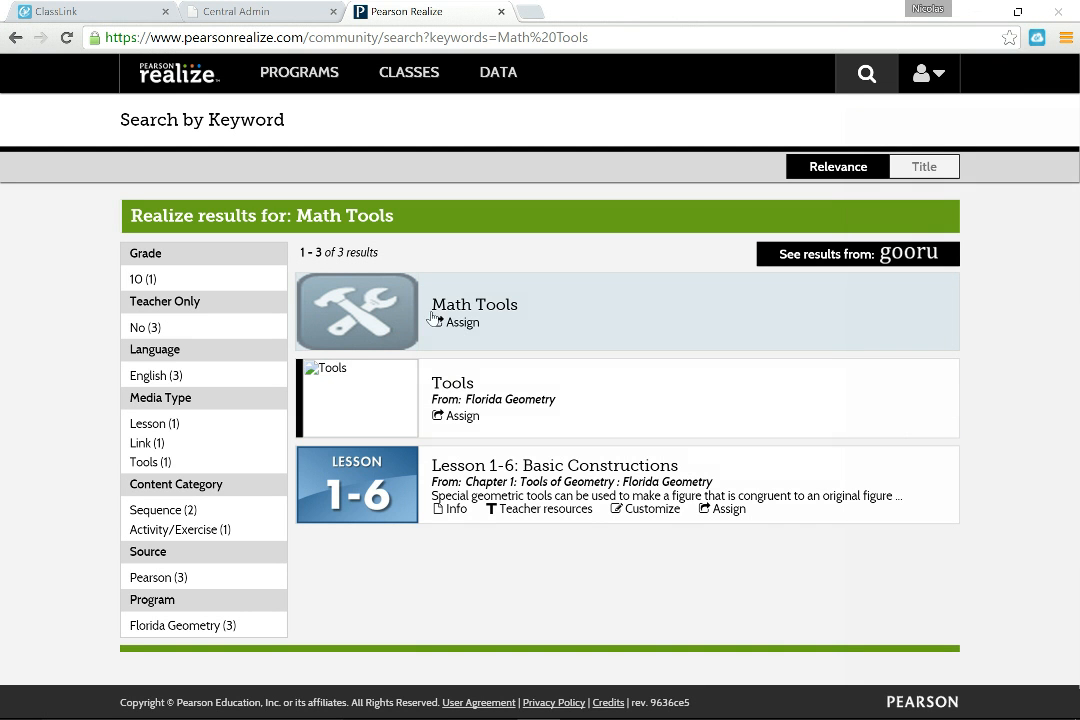
left_click(434, 318)
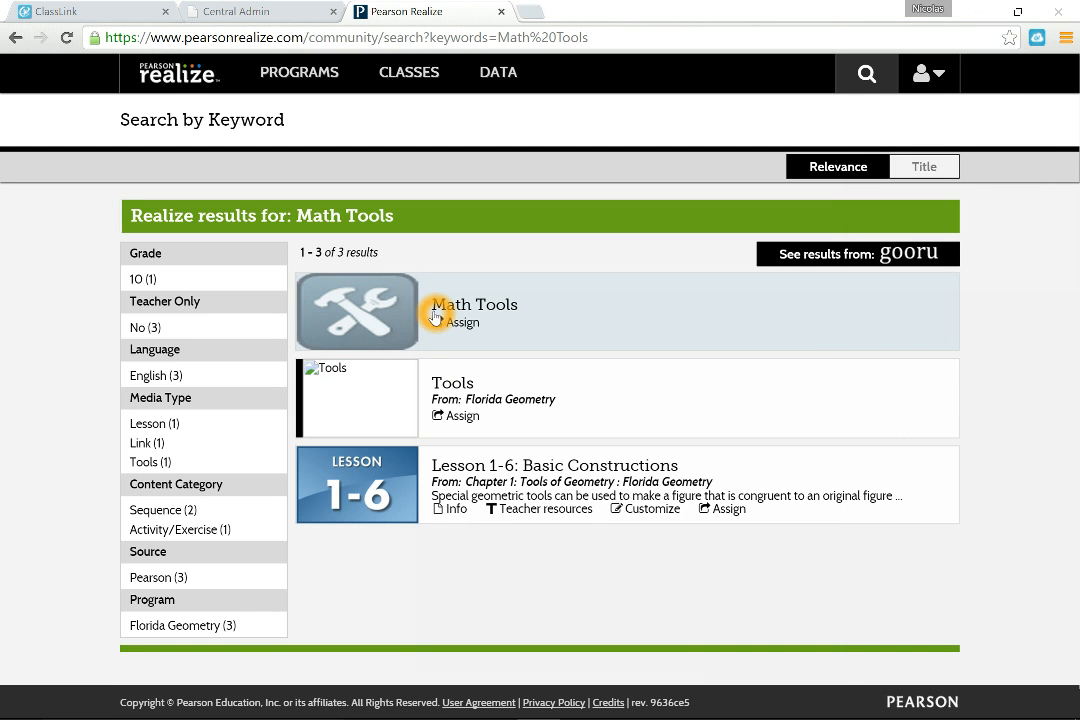
left_click(434, 318)
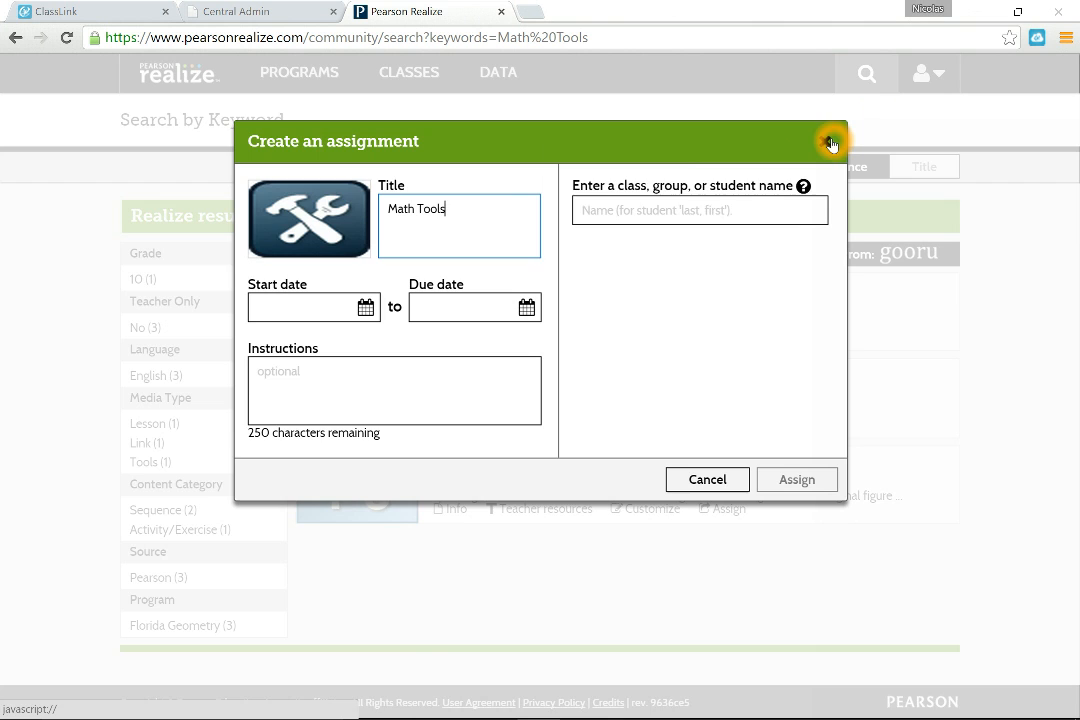
left_click(829, 142)
Open the Math Tools search result and launch it in a new window.
left_click(472, 325)
left_click(365, 317)
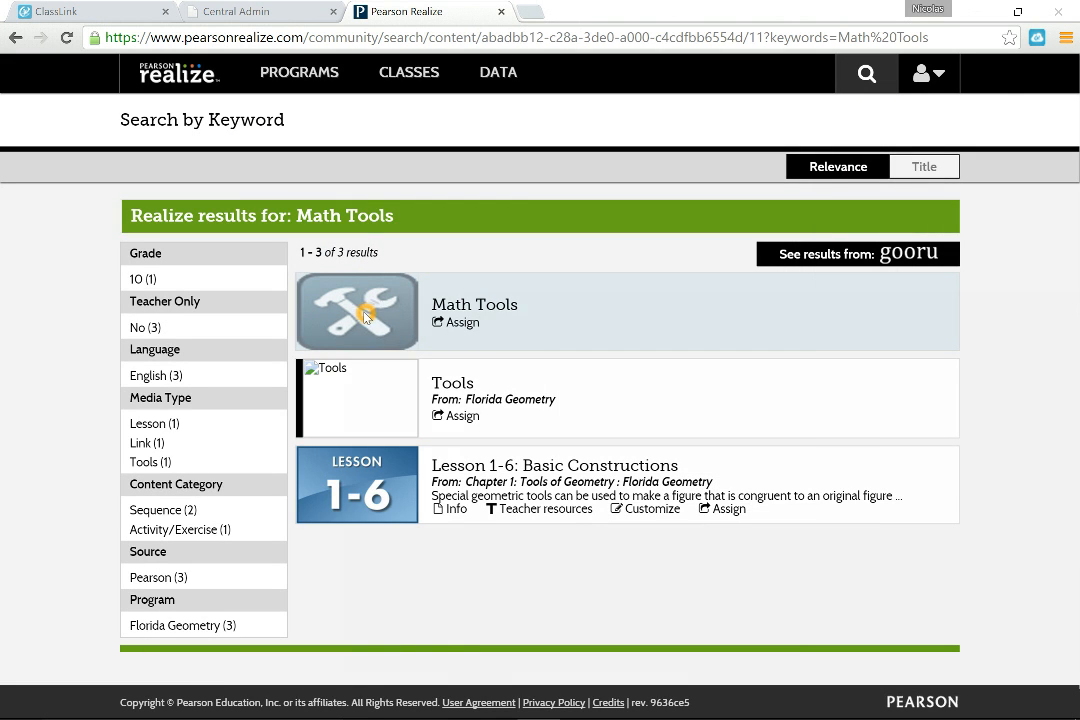
left_click(410, 294)
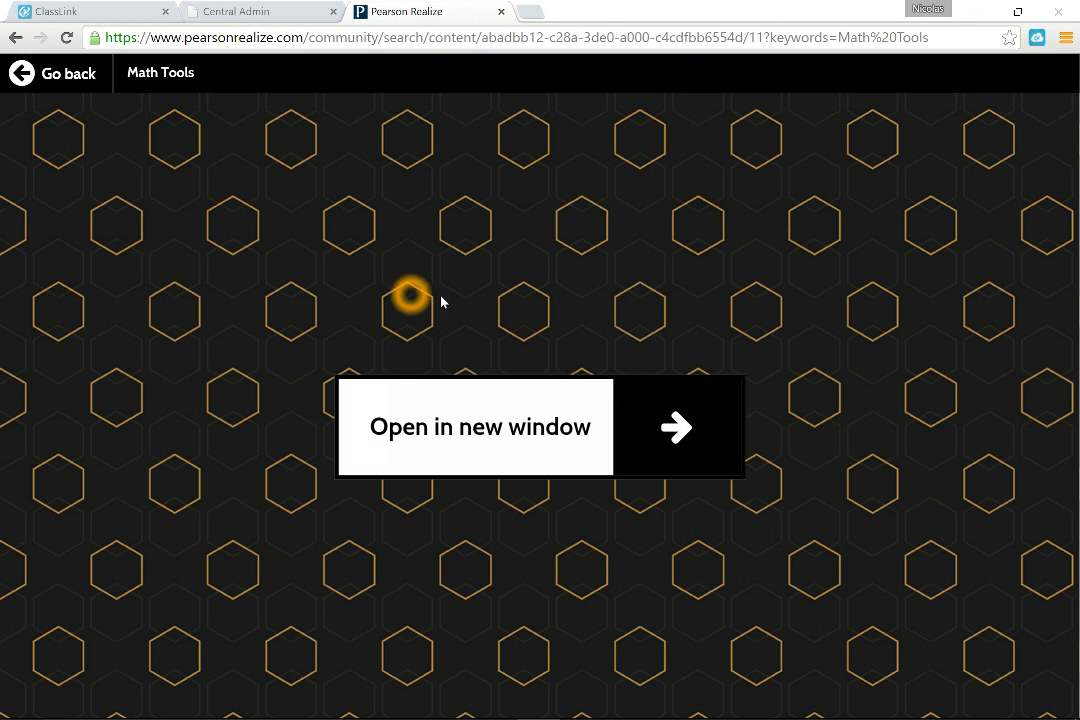
left_click(686, 423)
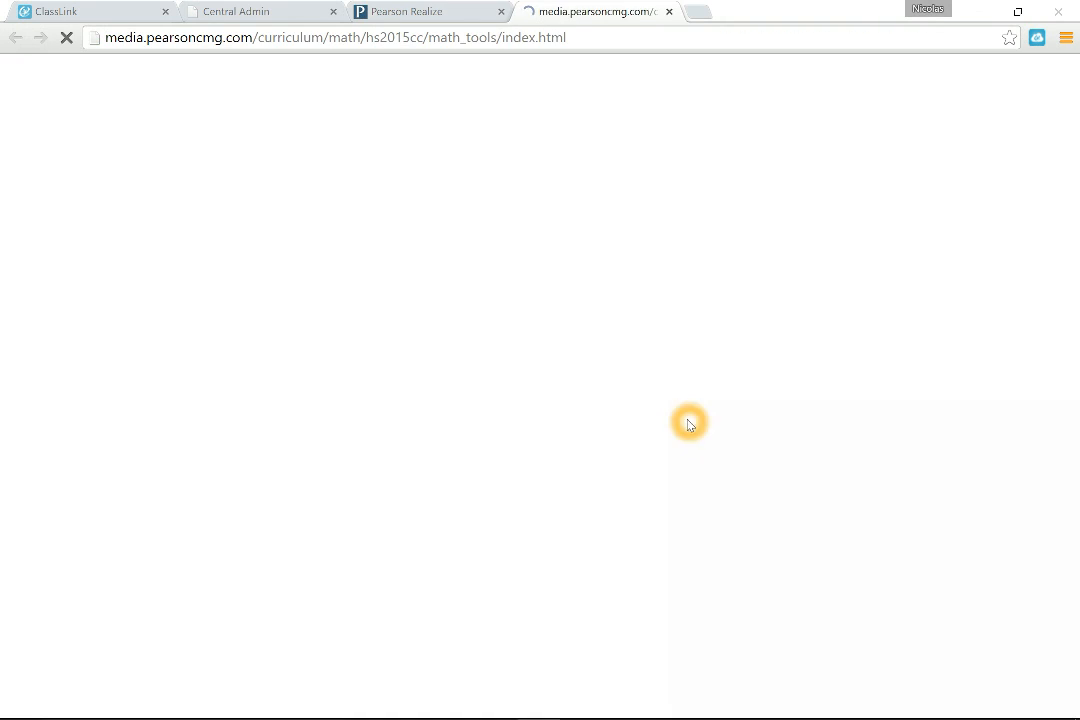
Open the Constructions mode of the 2D Geometric Constructor.
left_click(554, 188)
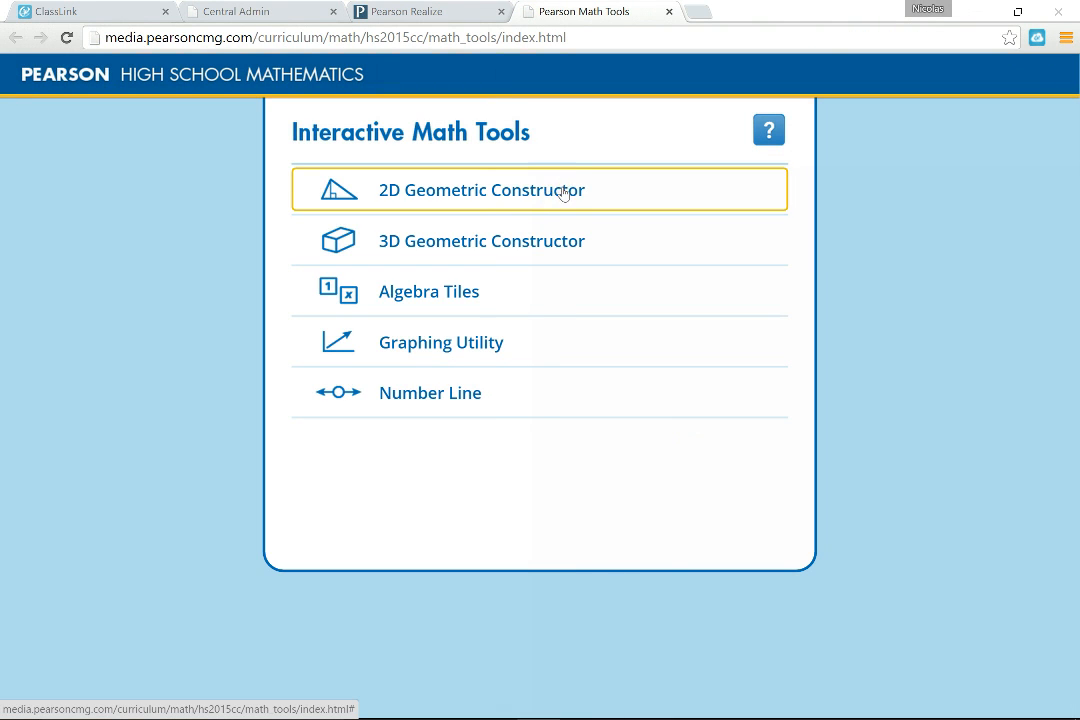
left_click(563, 193)
left_click(569, 195)
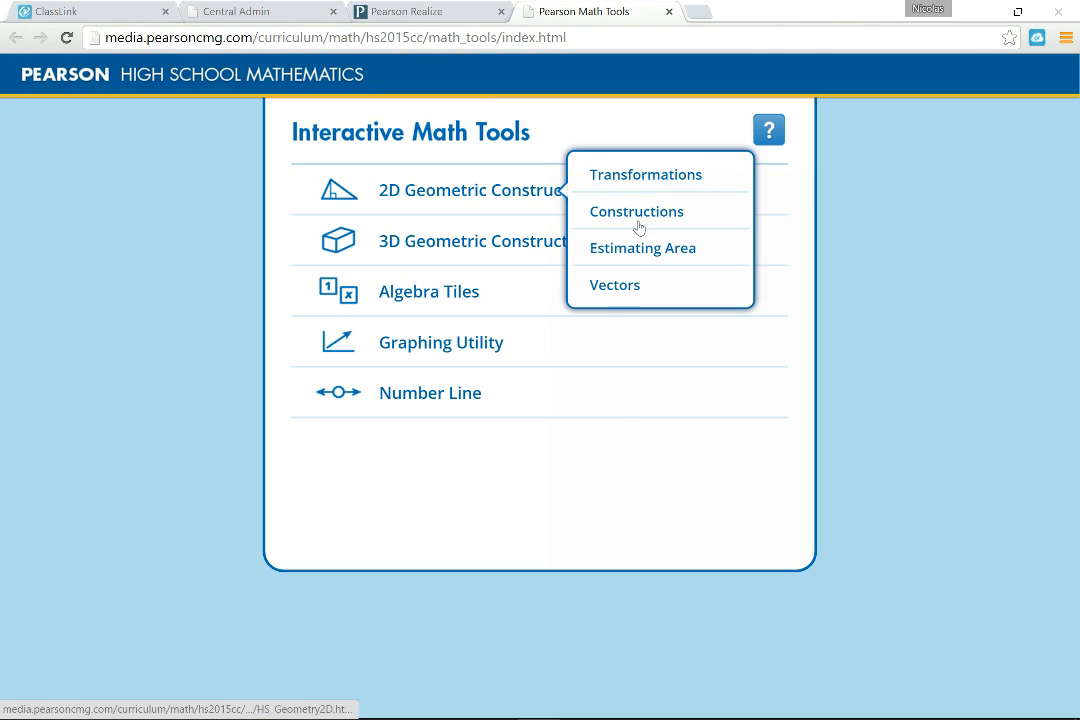
left_click(645, 212)
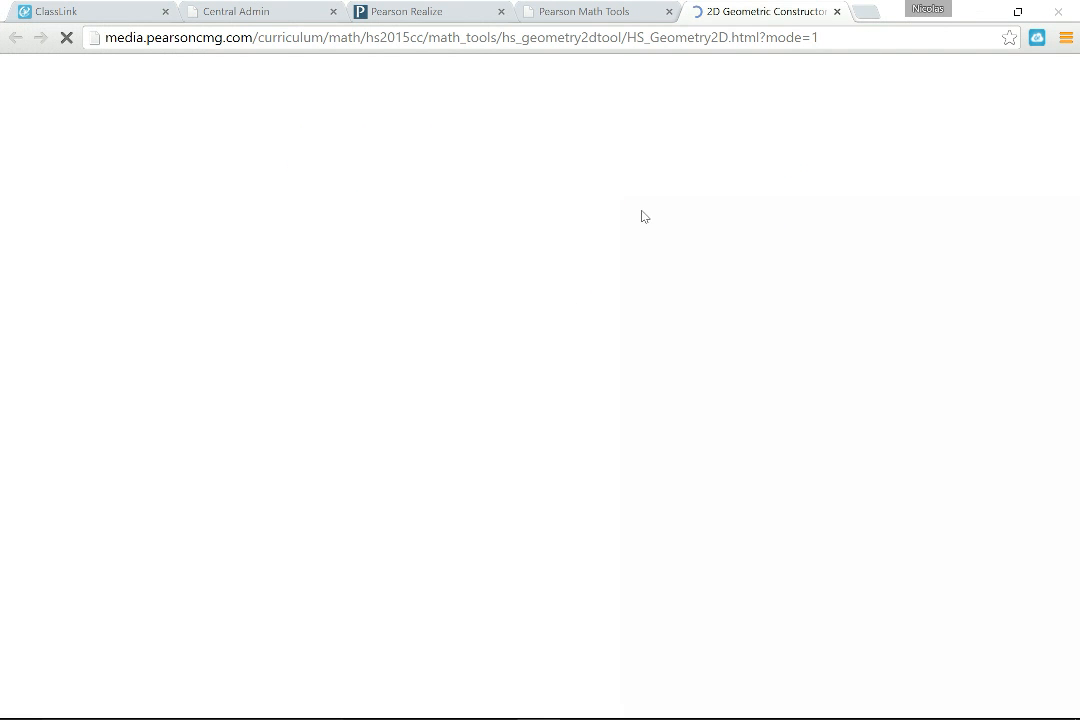
left_click(595, 233)
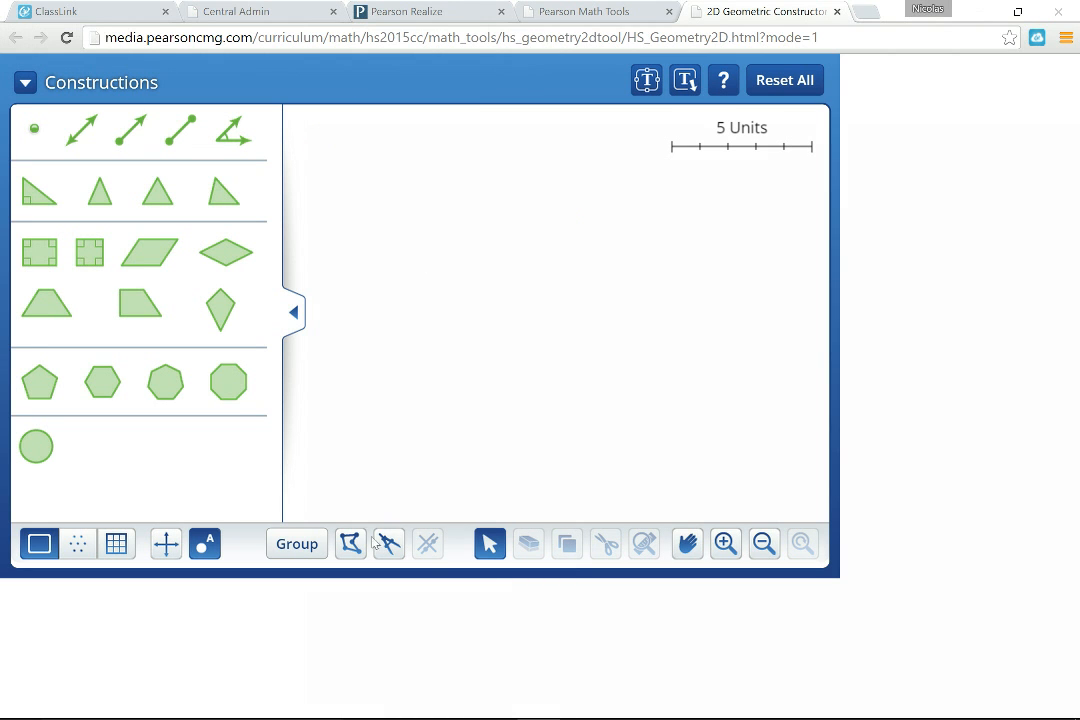
left_click(388, 543)
left_click(431, 284)
left_click(436, 243)
left_click(416, 246)
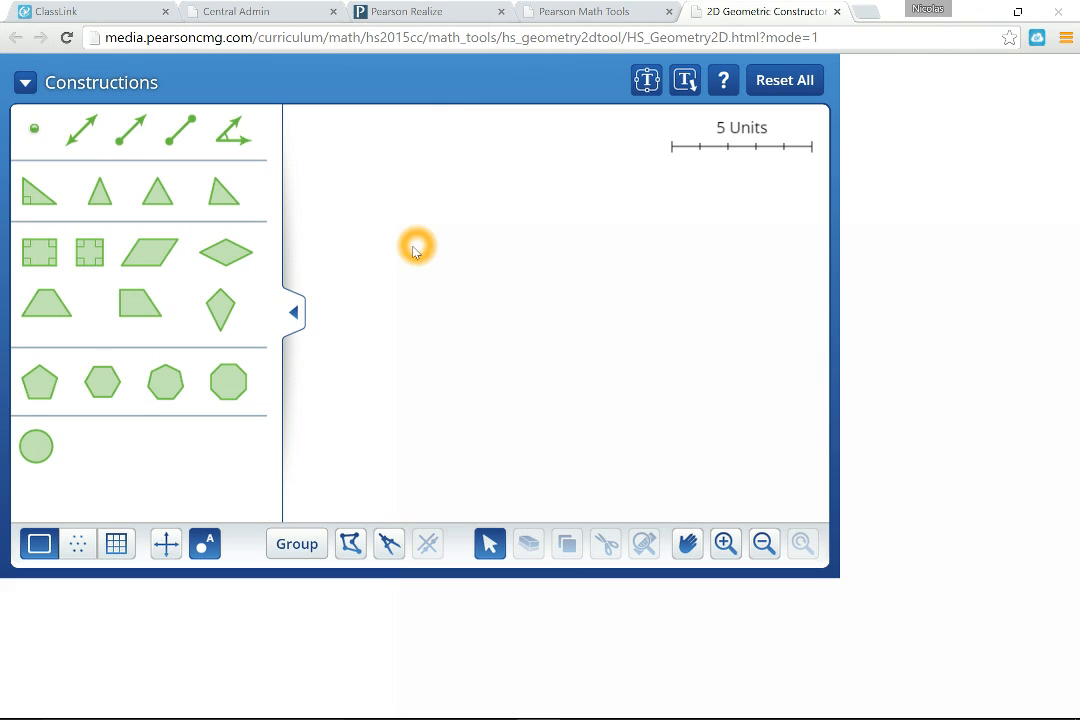
left_click(405, 249)
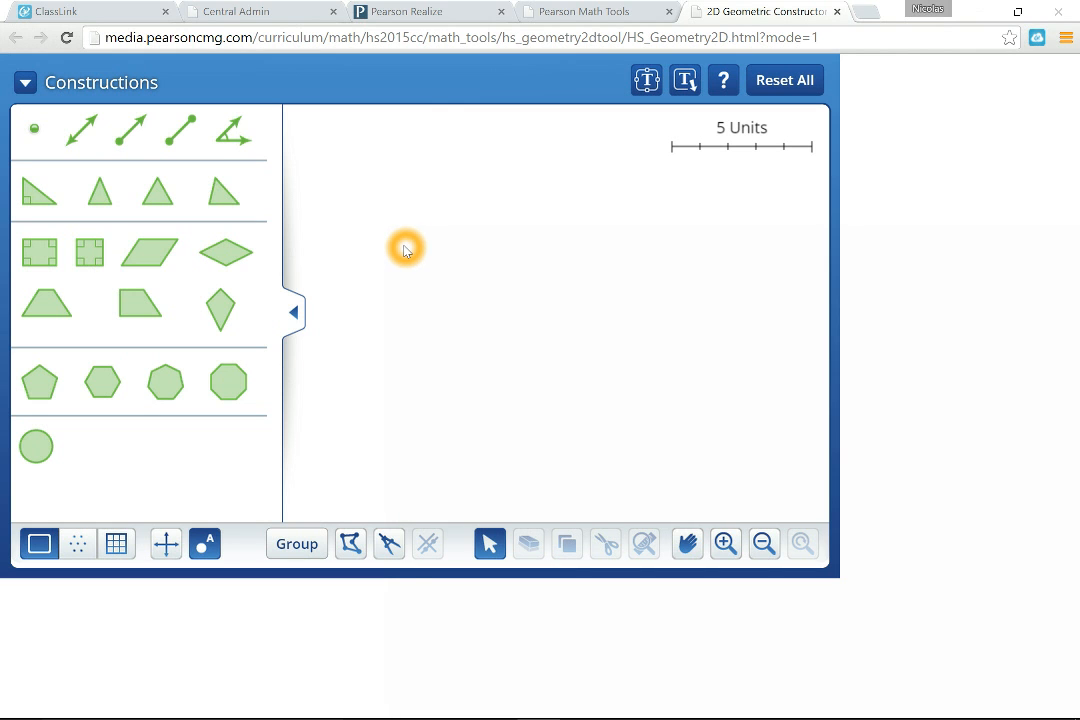
Place an angle in the lower-right area of the drawing canvas and widen and enlarge it by repositioning its vertex and side points.
left_click_drag(231, 134, 684, 493)
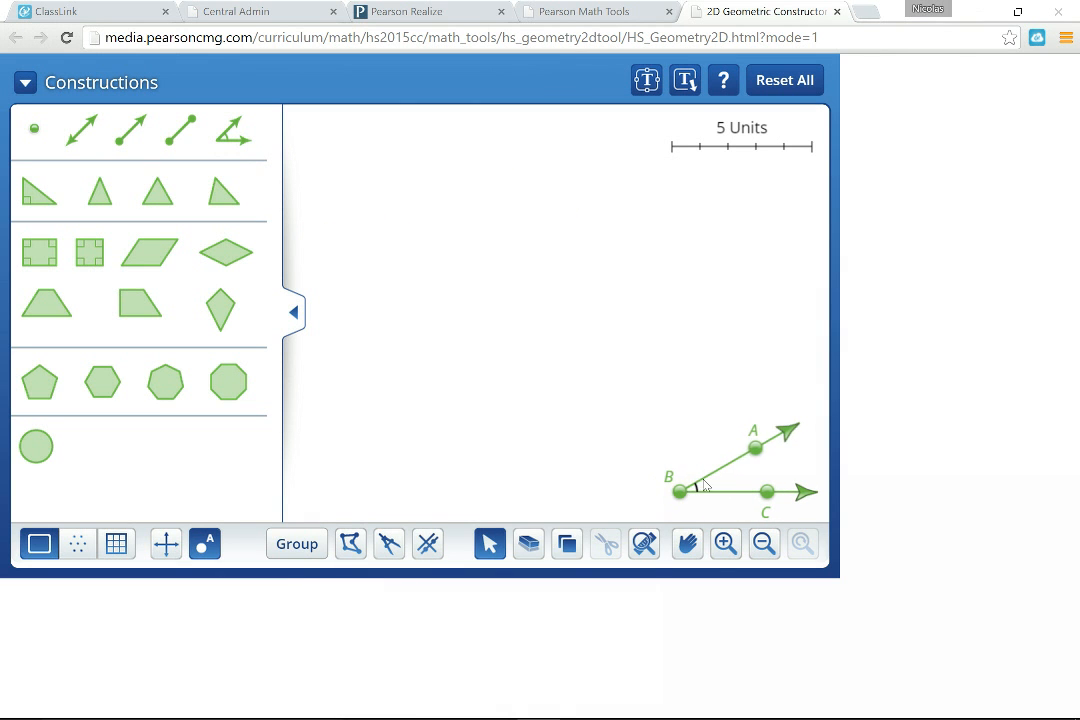
left_click_drag(757, 452, 720, 398)
left_click_drag(665, 345, 757, 412)
left_click_drag(680, 491, 623, 494)
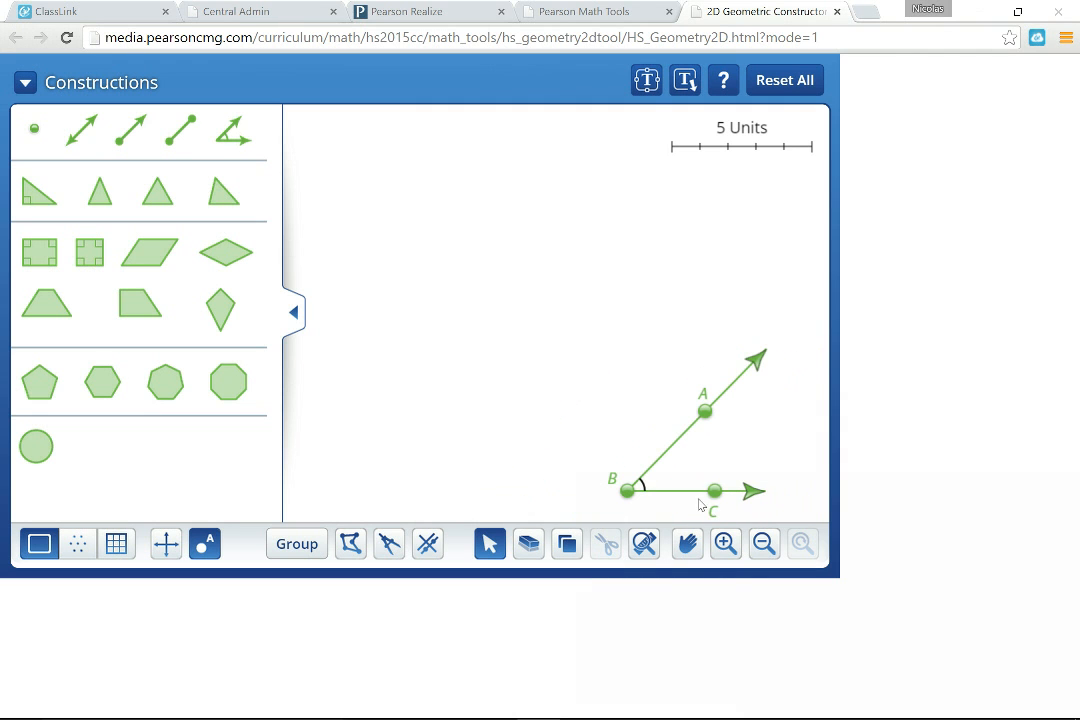
left_click_drag(713, 490, 772, 486)
left_click_drag(708, 413, 743, 384)
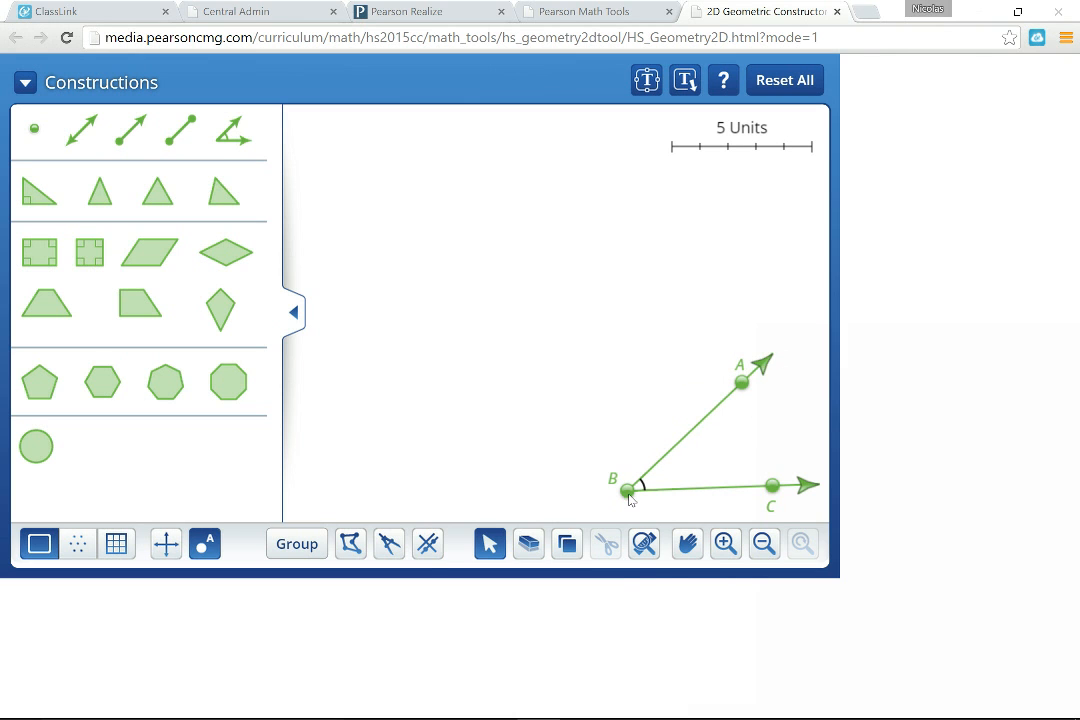
mouse_move(628, 494)
left_mouse_down()
mouse_move(606, 498)
mouse_move(639, 498)
left_mouse_up()
left_click_drag(783, 490, 784, 481)
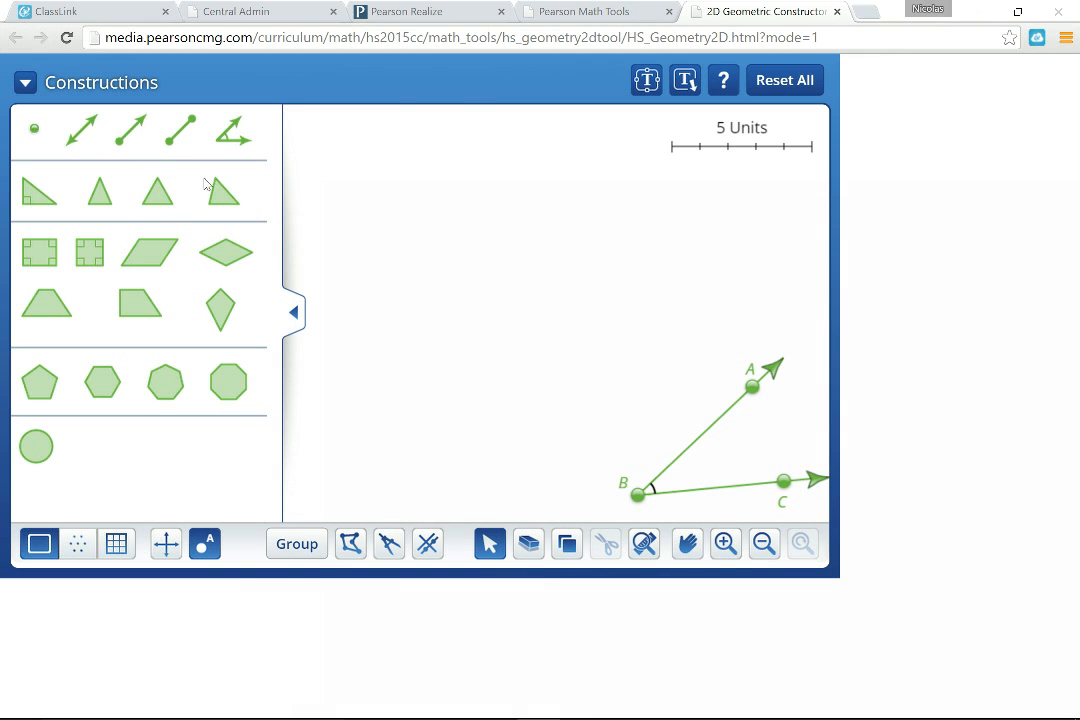
Place a ray above and to the left of the angle and stretch its direction point toward the canvas's upper right.
left_click(122, 150)
left_click_drag(126, 136, 531, 361)
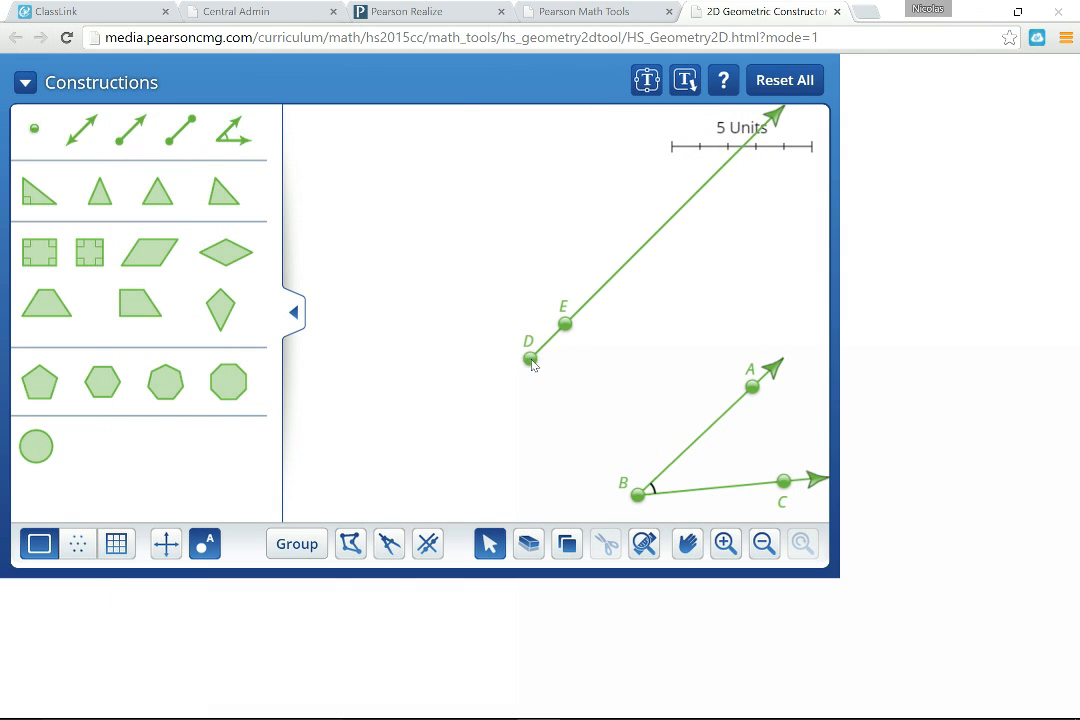
left_click_drag(570, 326, 741, 223)
left_click(740, 220)
left_click(679, 265)
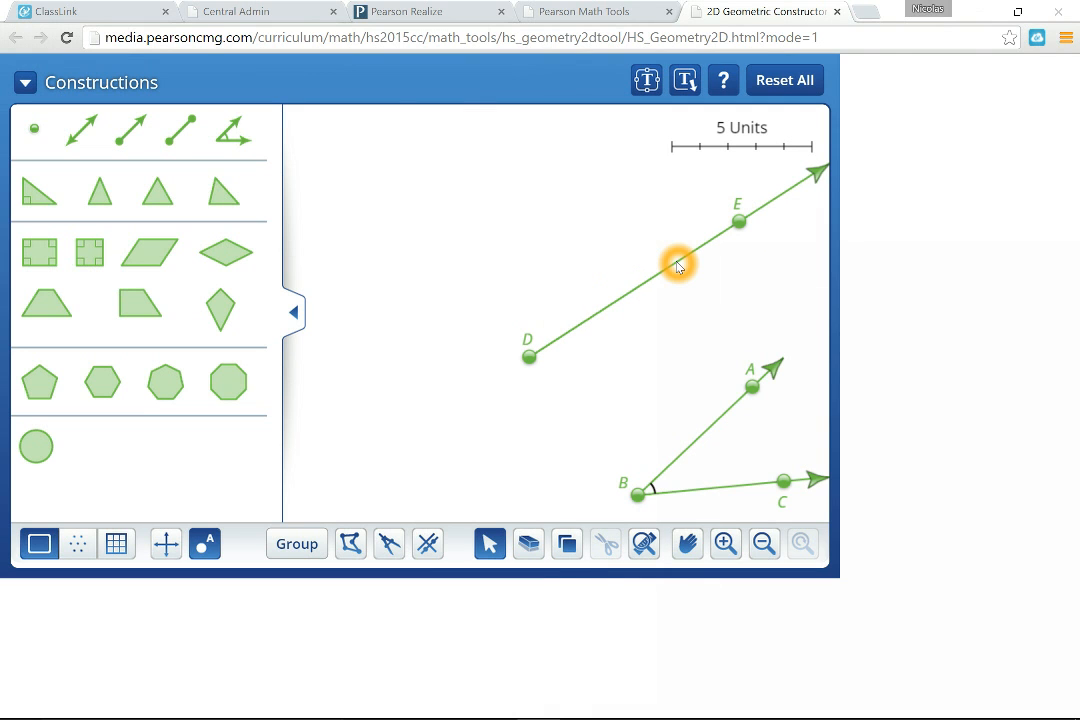
Draw a compass arc centred on vertex B that crosses both sides of angle ABC.
left_click(645, 535)
left_click(396, 552)
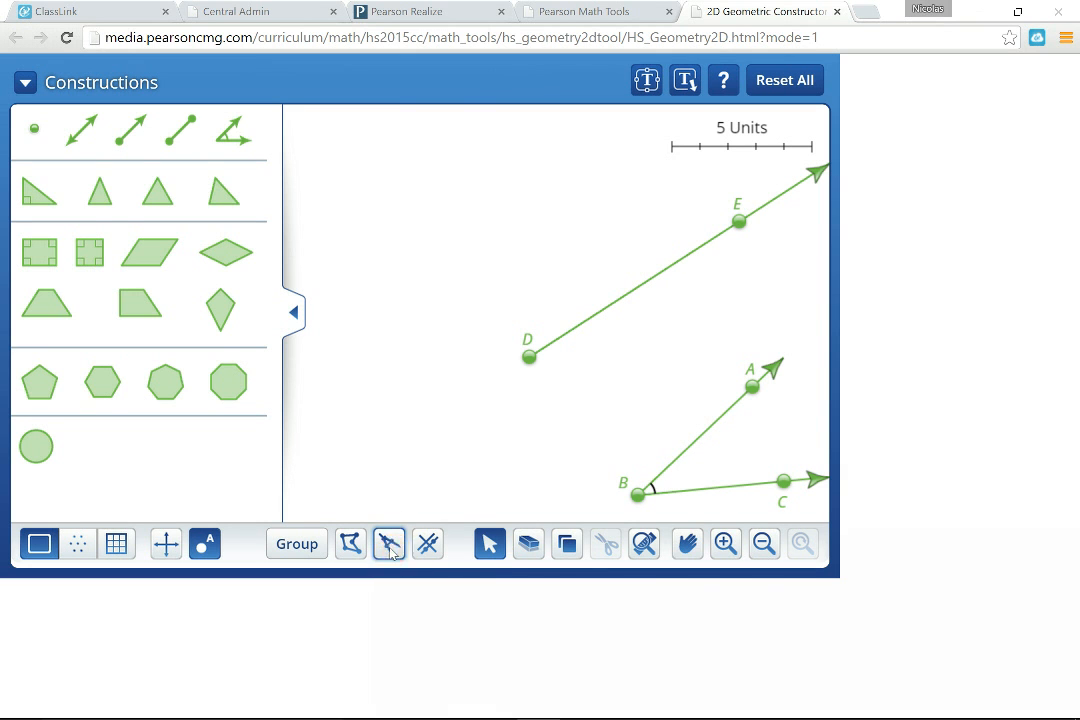
left_click(390, 548)
left_click_drag(388, 207, 369, 233)
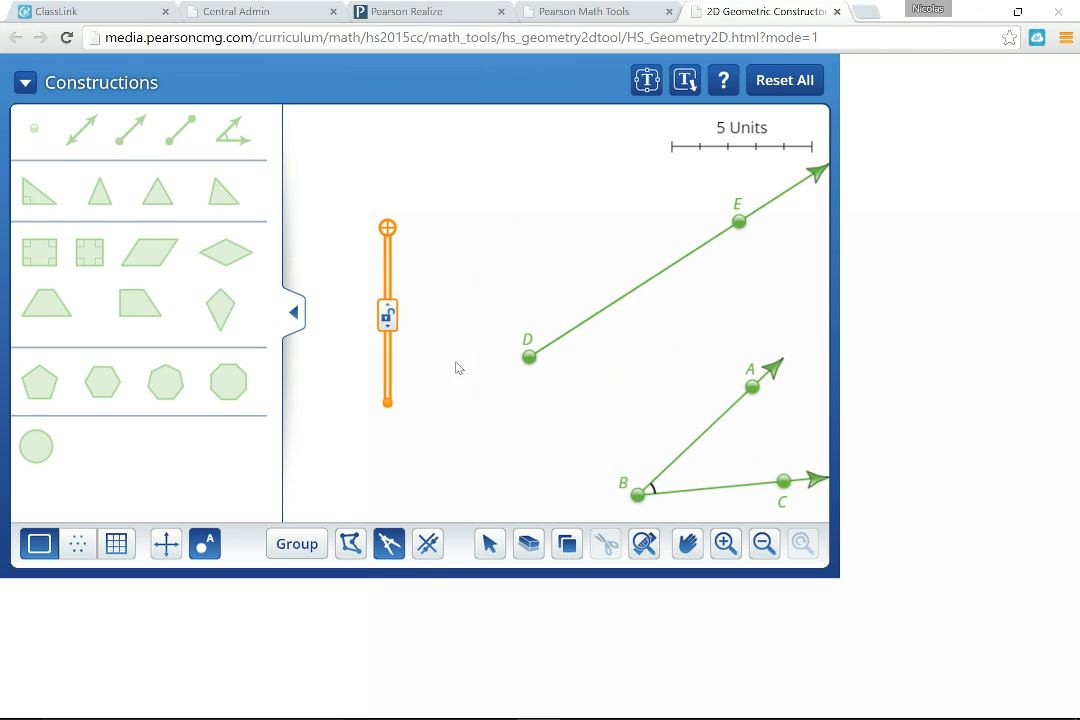
left_click_drag(391, 372, 627, 214)
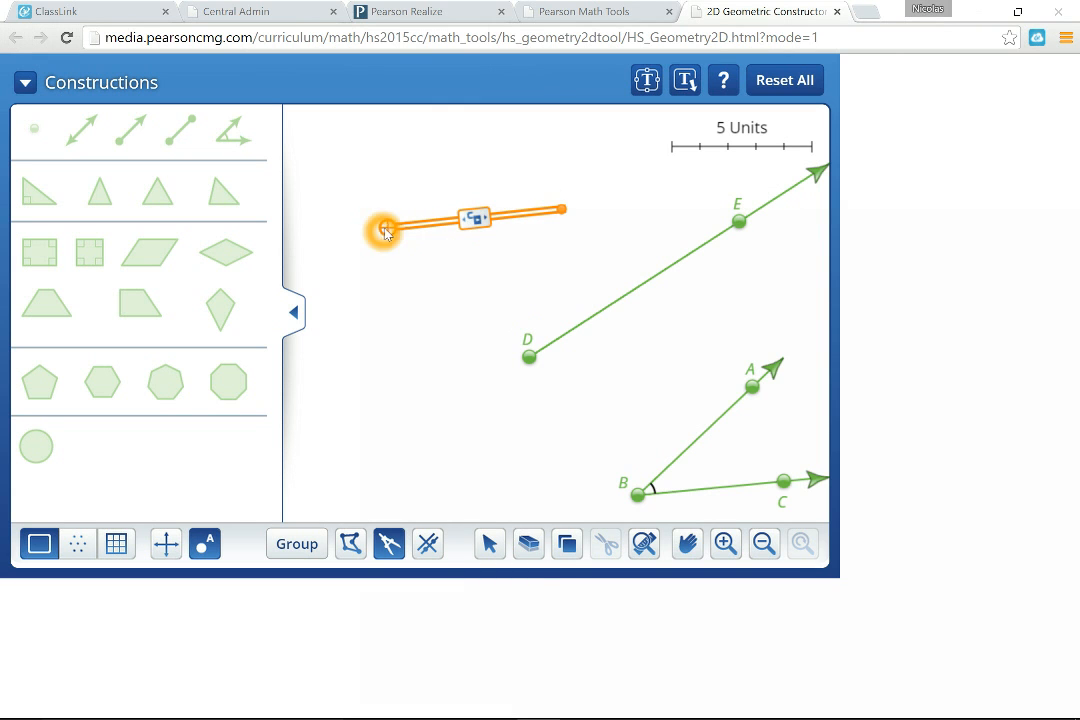
left_click_drag(387, 227, 637, 494)
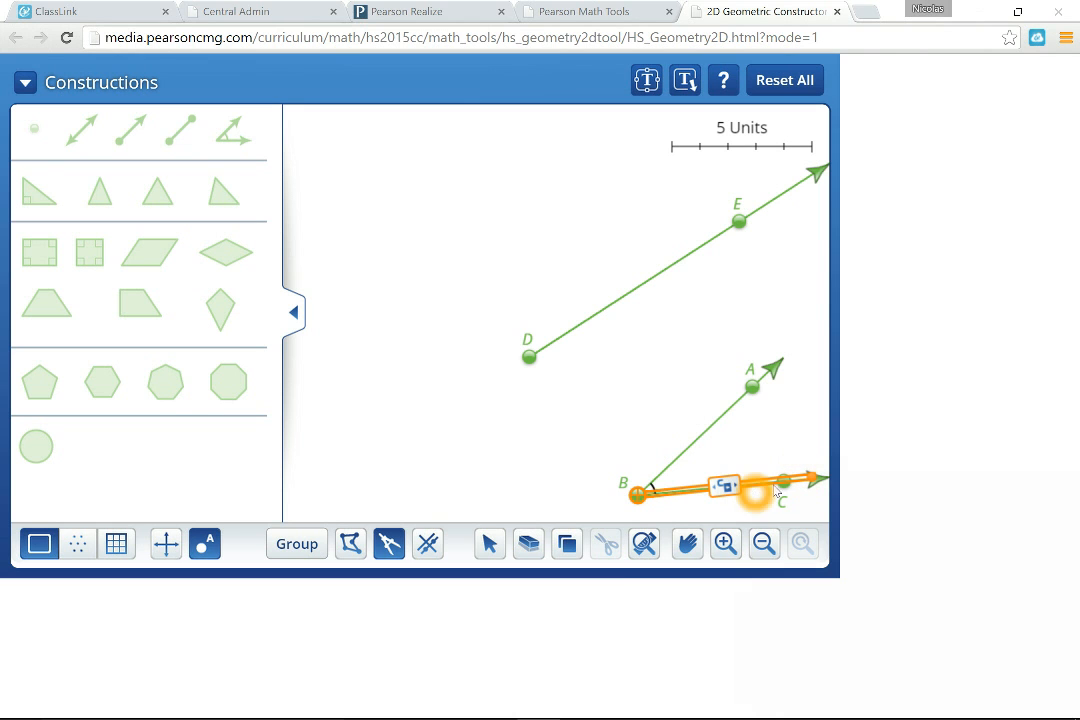
left_click_drag(810, 480, 755, 490)
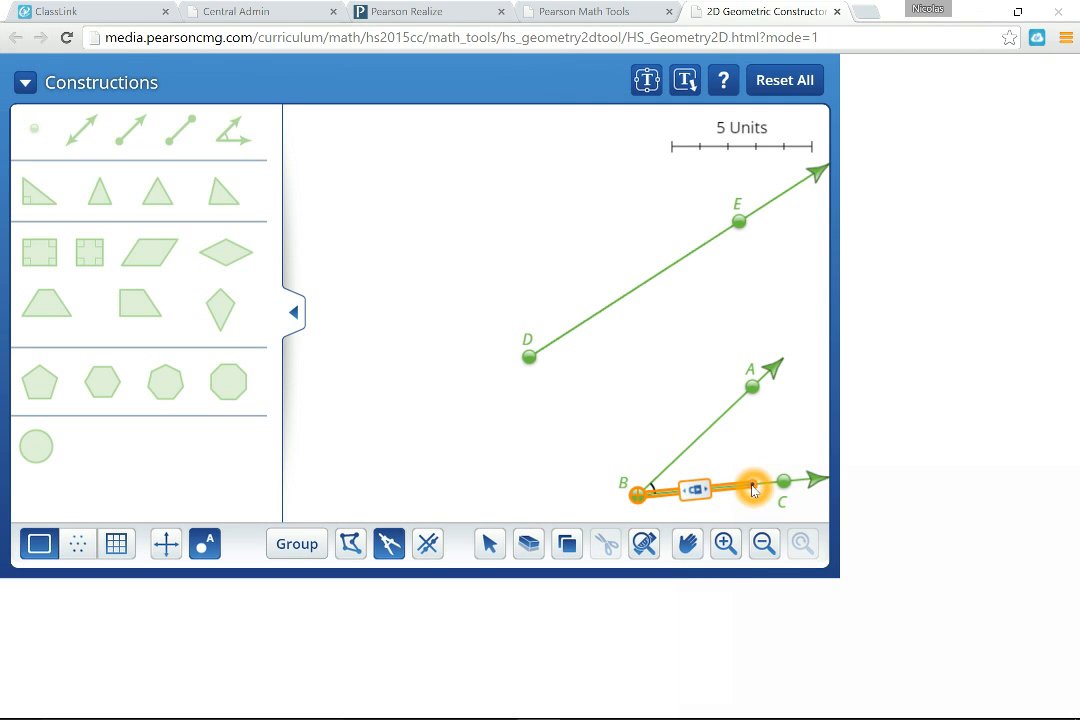
mouse_move(753, 488)
left_mouse_down()
mouse_move(755, 500)
mouse_move(693, 396)
left_mouse_up()
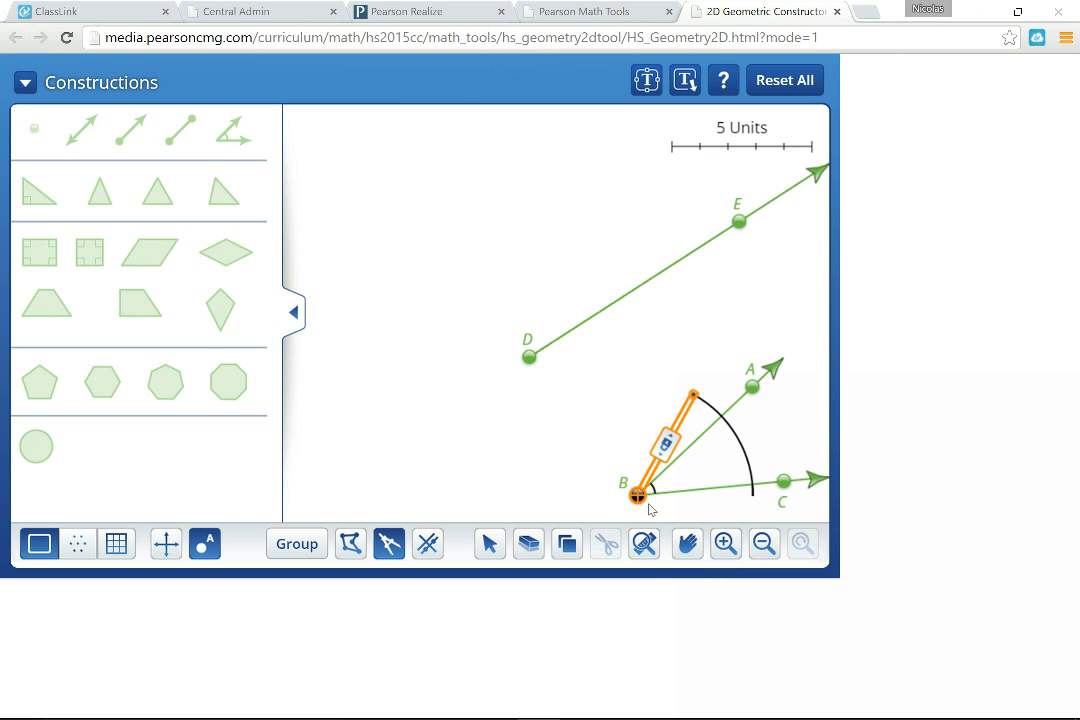
Draw an arc with the same compass radius centred on endpoint D so that it crosses ray DE.
left_click_drag(637, 497, 529, 358)
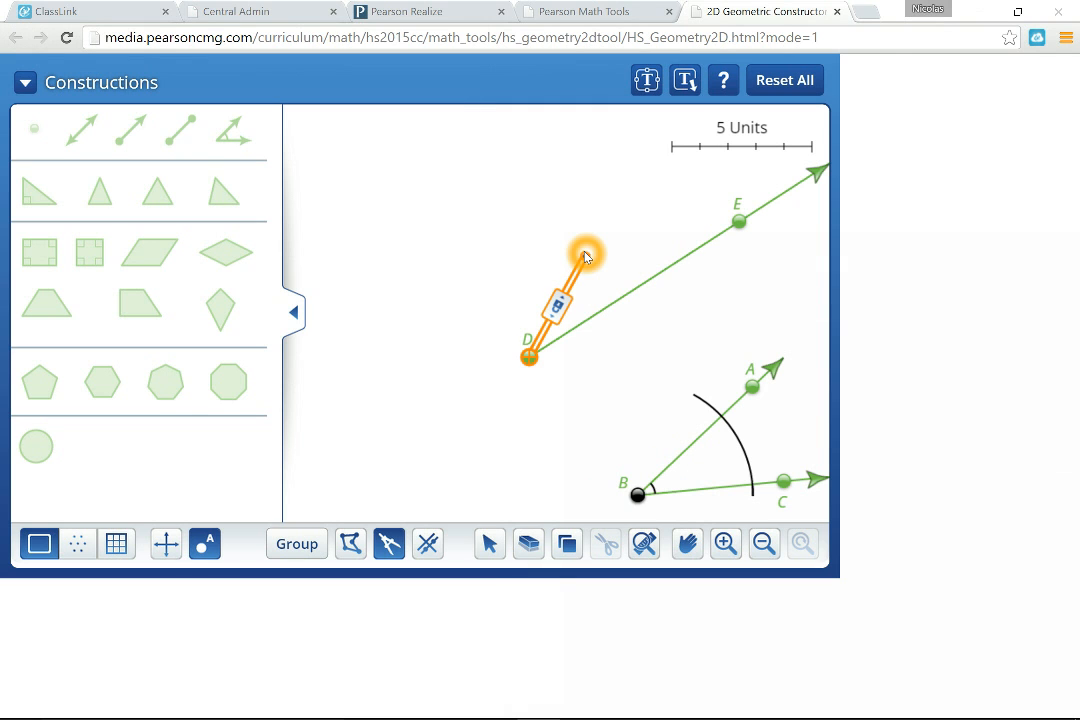
mouse_move(585, 257)
left_mouse_down()
mouse_move(581, 268)
mouse_move(574, 251)
mouse_move(502, 250)
mouse_move(658, 294)
mouse_move(682, 340)
left_mouse_up()
left_click(494, 427)
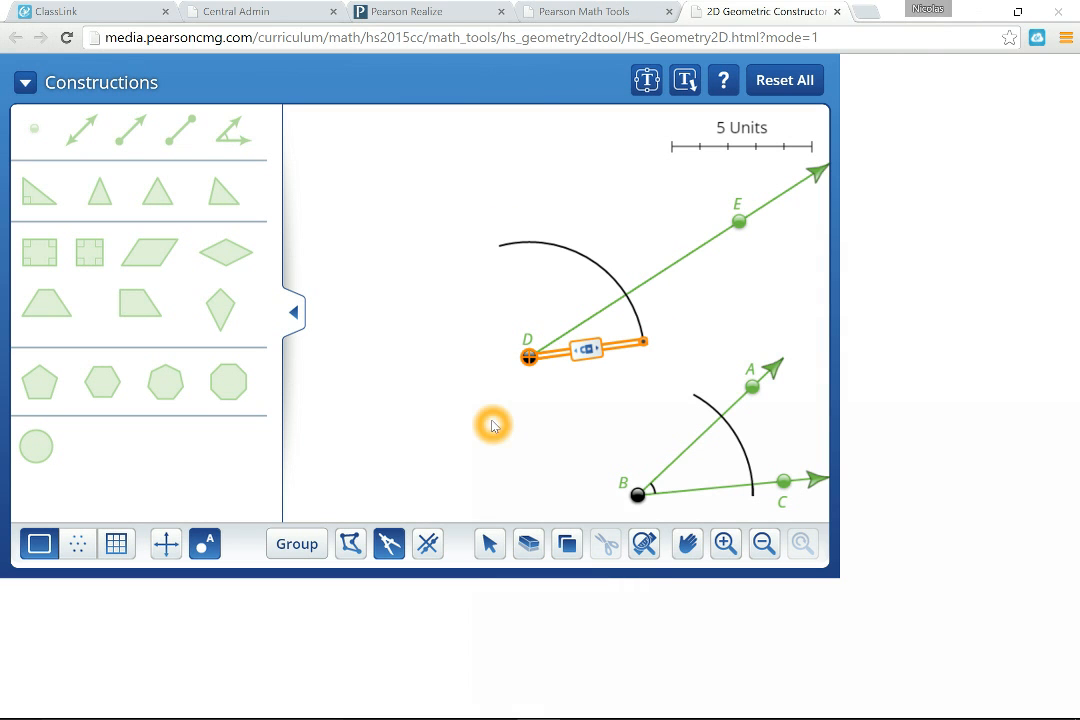
left_click(551, 374)
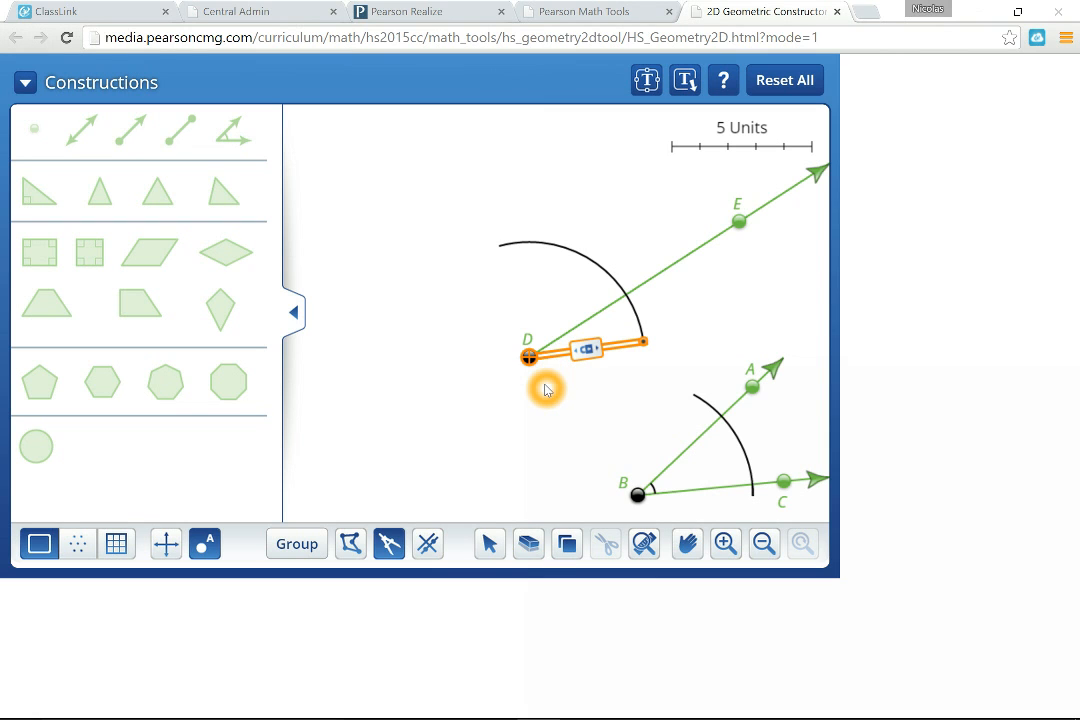
left_click(390, 546)
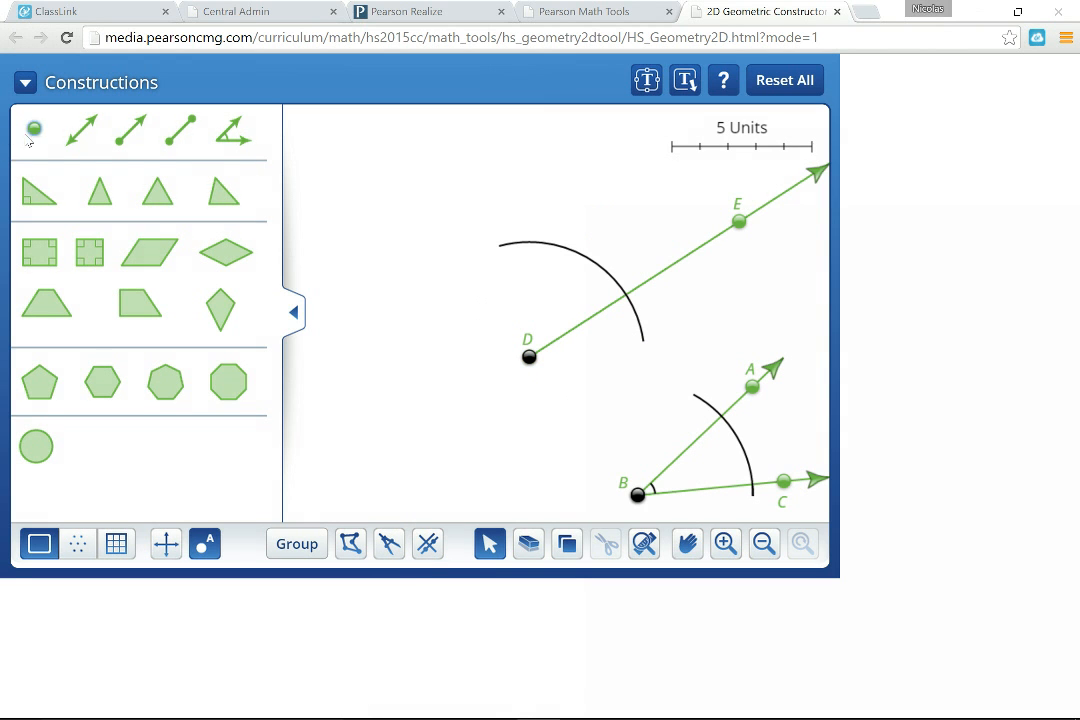
Place points where the arc crosses ray DE and where the other arc crosses sides BA and BC.
left_click_drag(30, 142, 191, 158)
left_click_drag(38, 131, 323, 220)
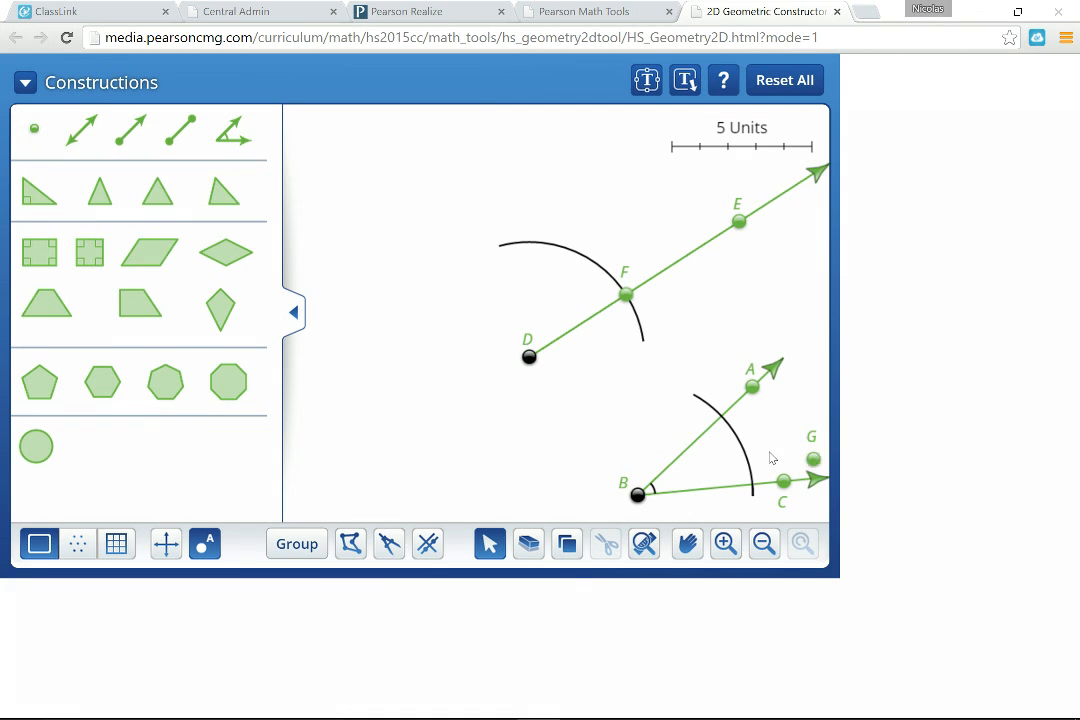
left_click_drag(728, 423, 721, 416)
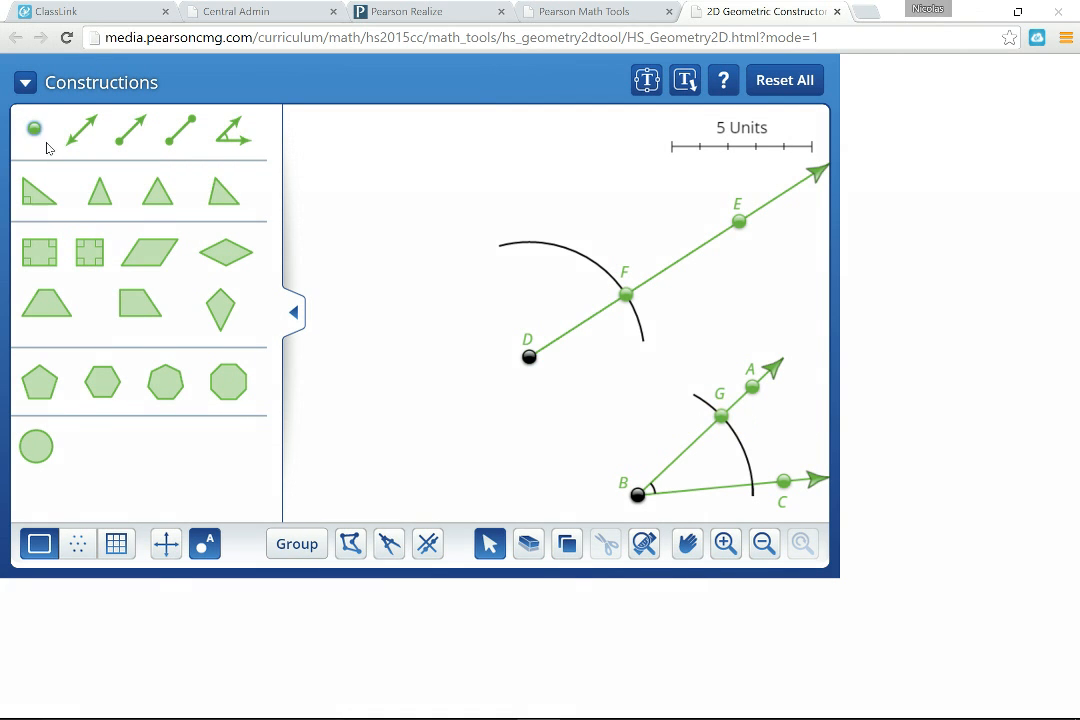
left_click_drag(38, 132, 752, 486)
left_click(896, 410)
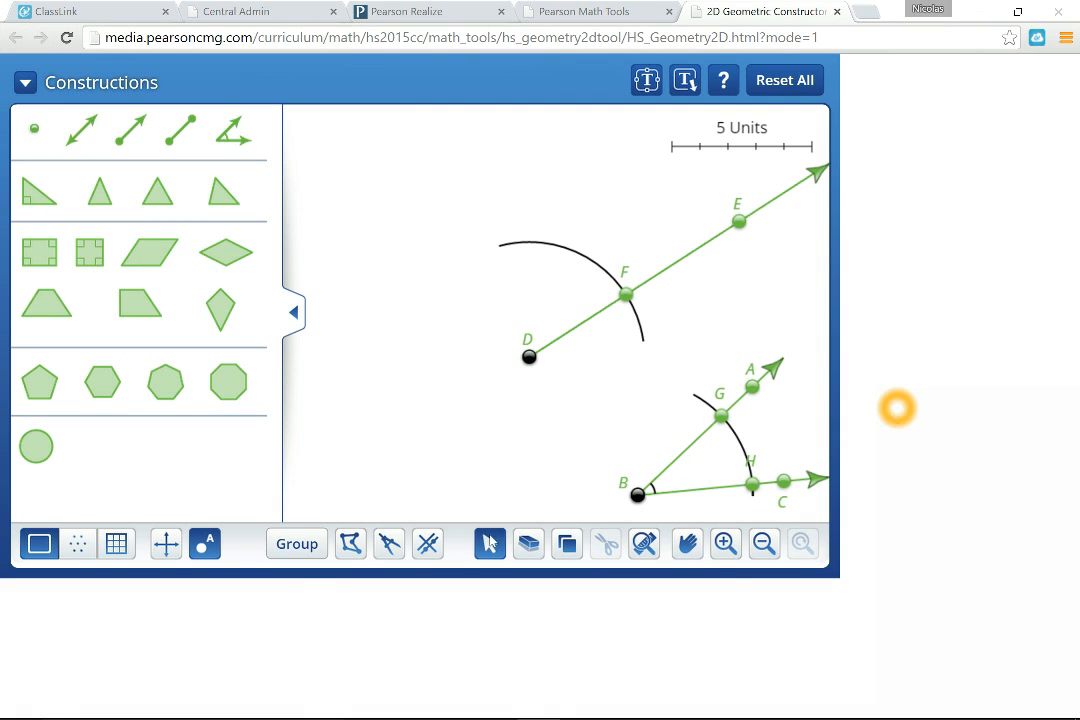
left_click(349, 558)
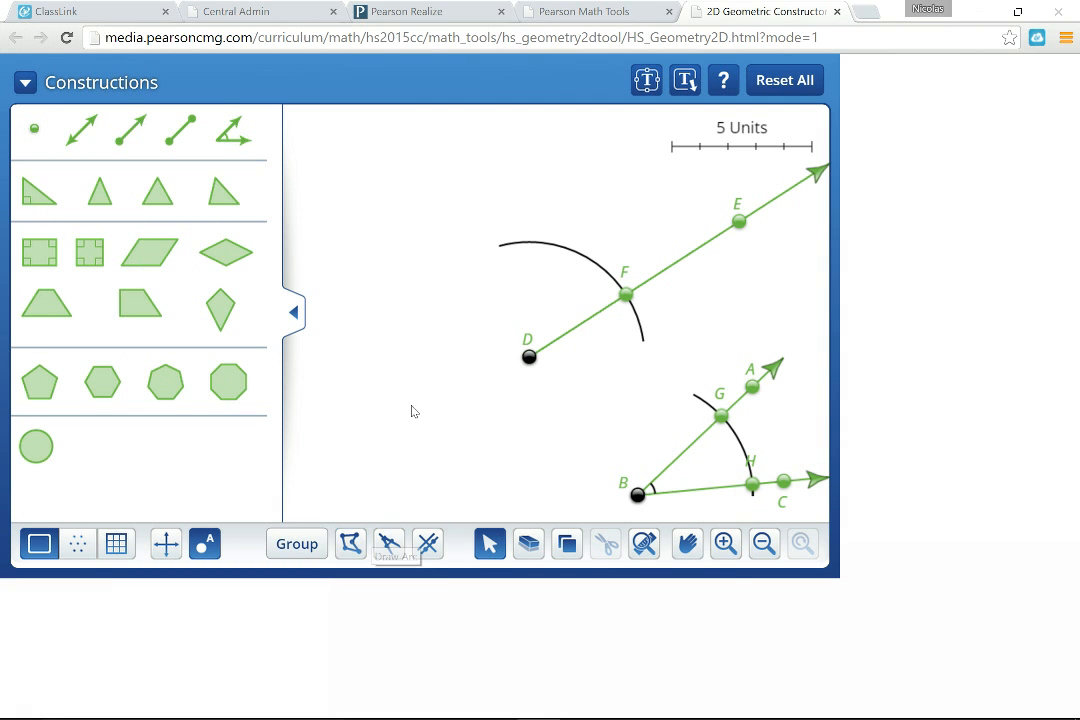
left_click(776, 434)
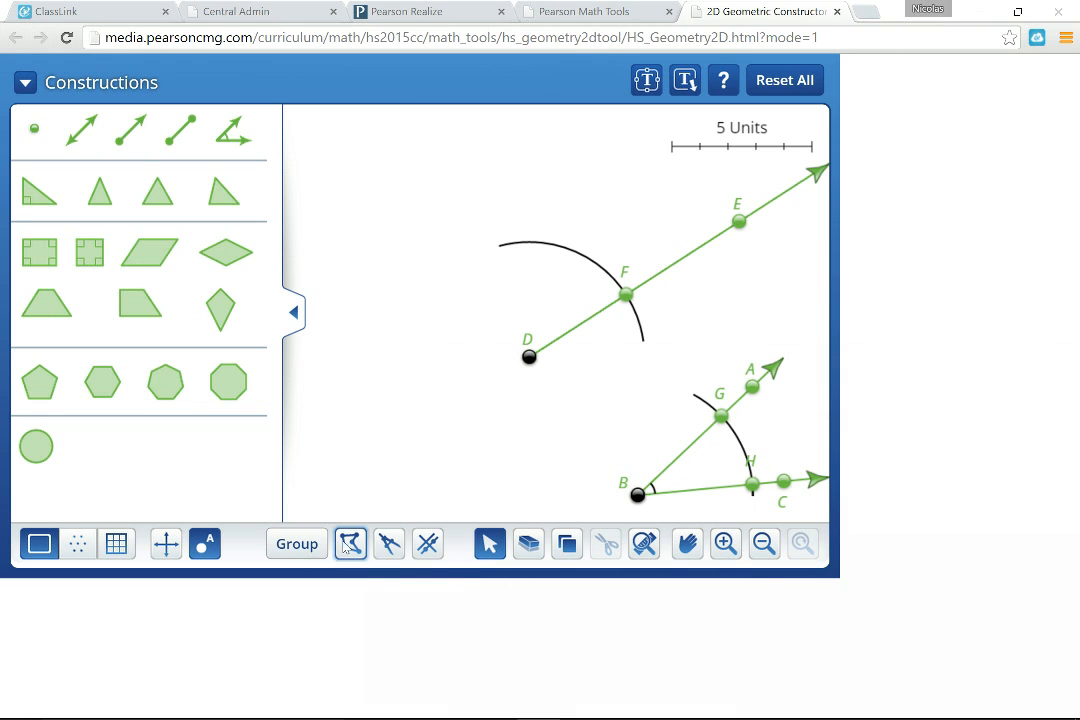
Place the compass on point H and set its opening to the distance between H and G.
left_click(381, 545)
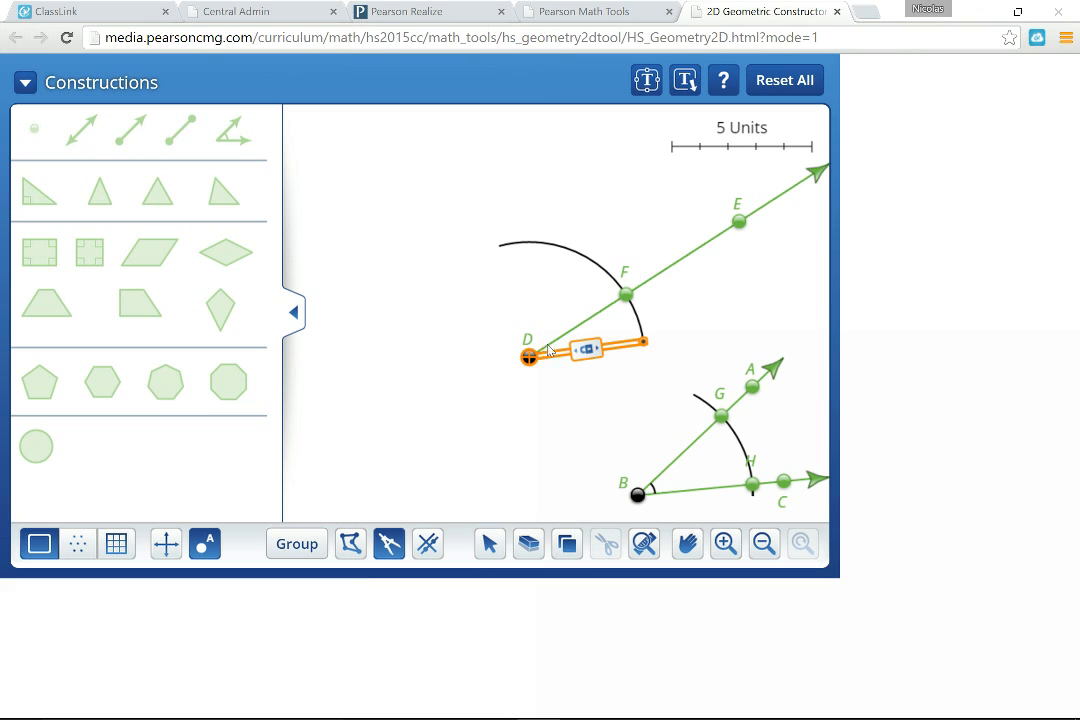
left_click(529, 365)
mouse_move(529, 365)
left_mouse_down()
mouse_move(752, 455)
mouse_move(753, 490)
mouse_move(766, 474)
mouse_move(718, 468)
mouse_move(736, 470)
mouse_move(722, 470)
mouse_move(729, 462)
left_mouse_up()
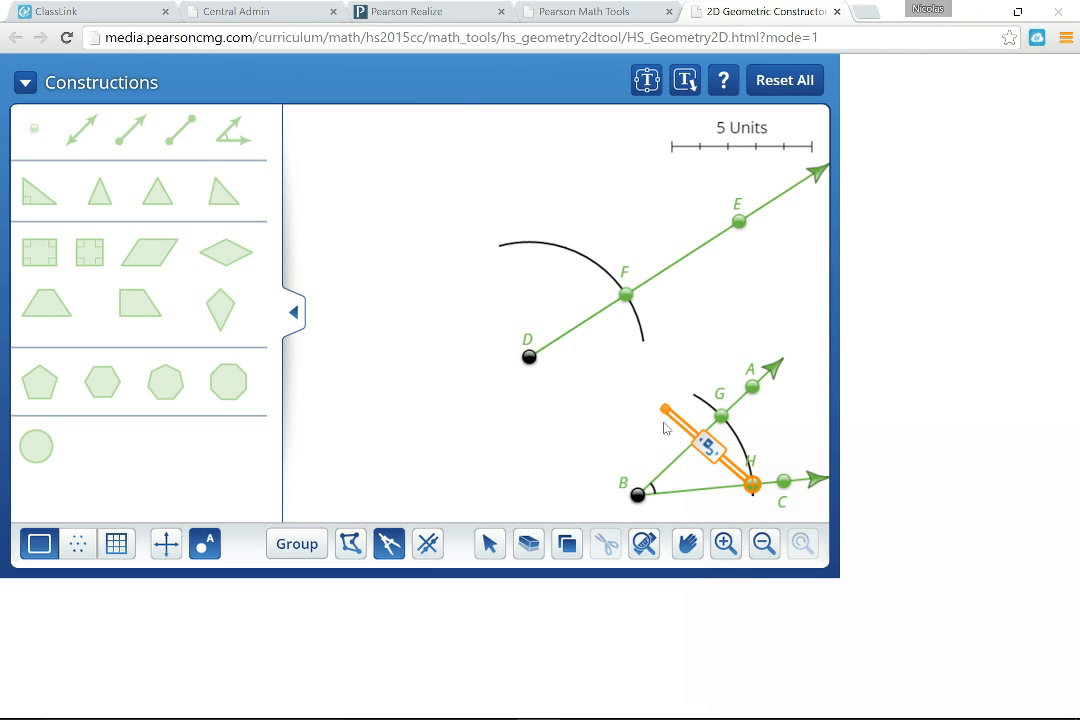
left_click_drag(666, 410, 721, 418)
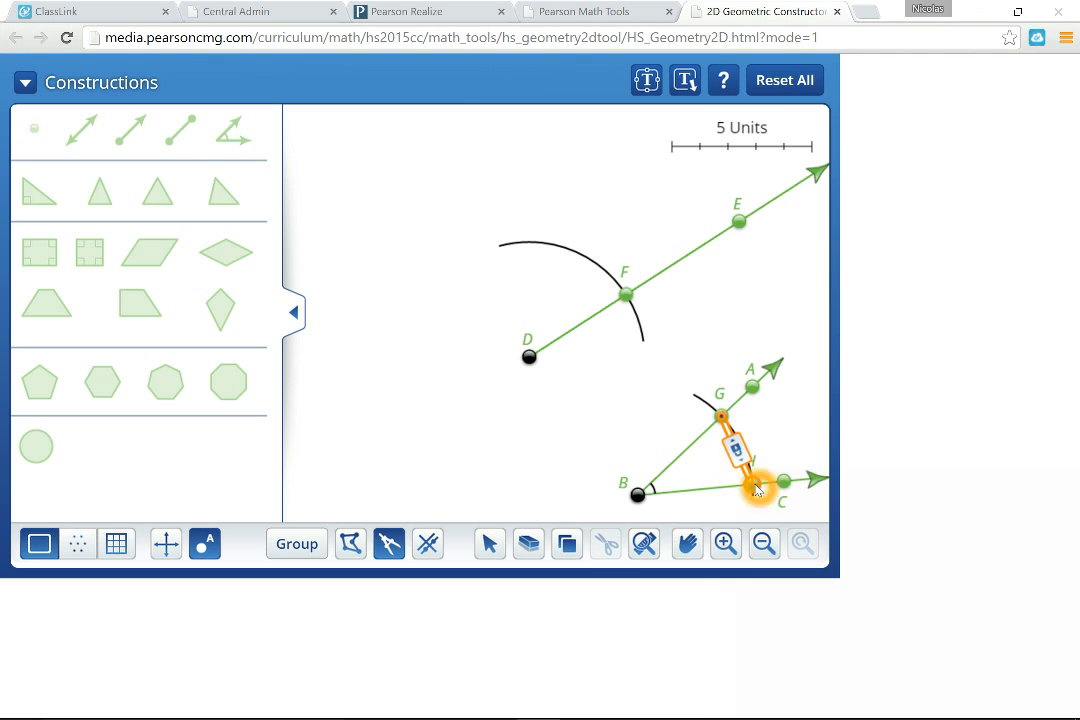
Draw an arc with the same compass radius centred on point F, crossing the arc around D, and put the compass away.
left_click_drag(745, 488, 627, 297)
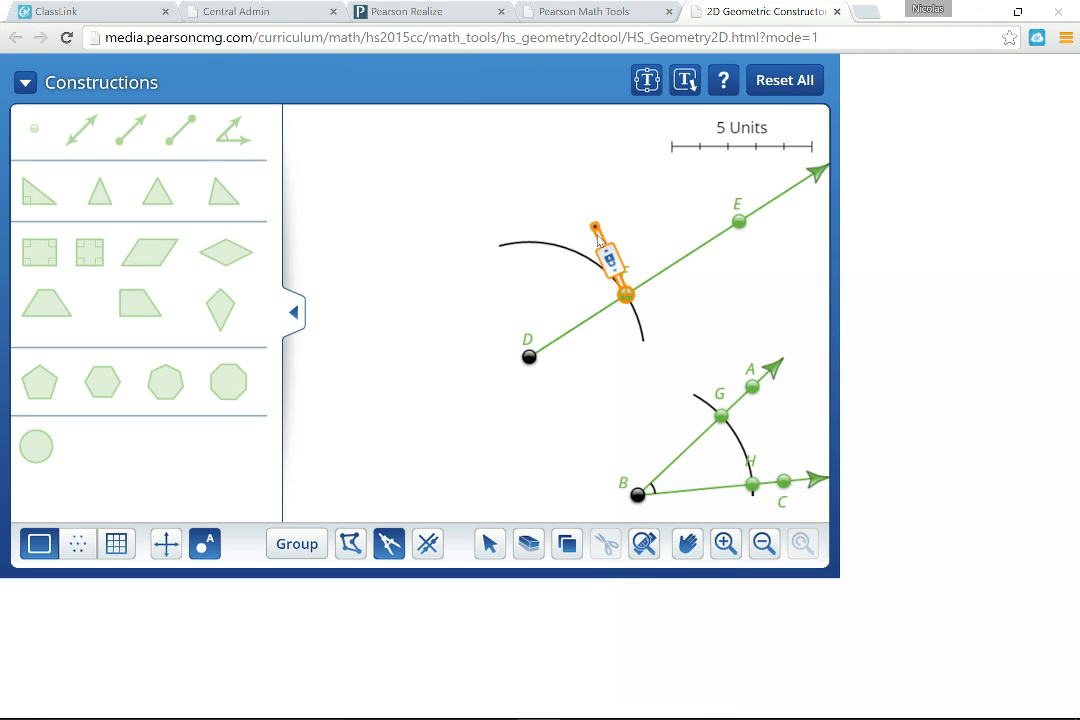
left_click_drag(596, 229, 553, 276)
left_click(771, 386)
left_click(613, 290)
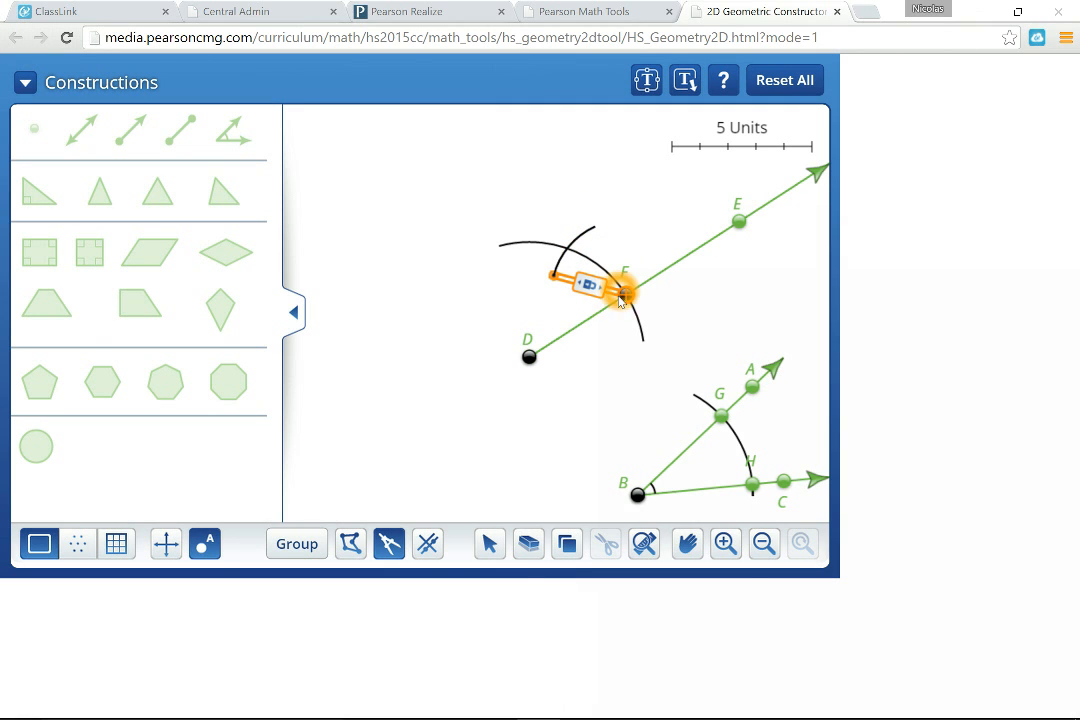
left_click(614, 291)
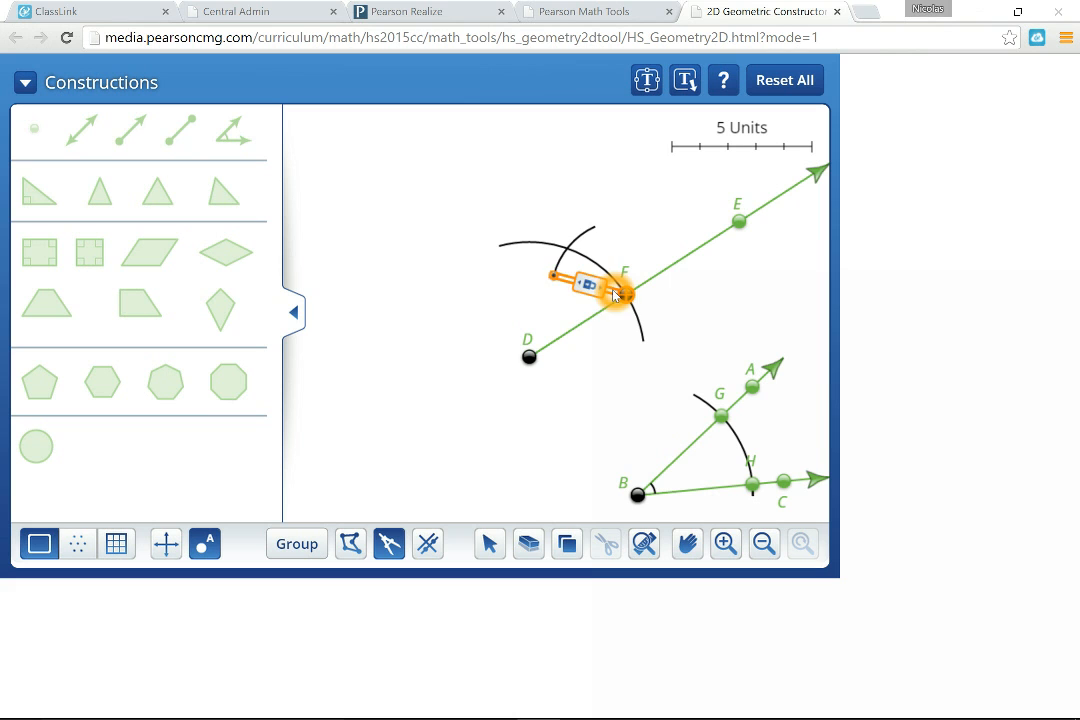
mouse_move(614, 291)
left_mouse_down()
mouse_move(580, 312)
mouse_move(585, 299)
mouse_move(728, 260)
mouse_move(786, 308)
left_mouse_up()
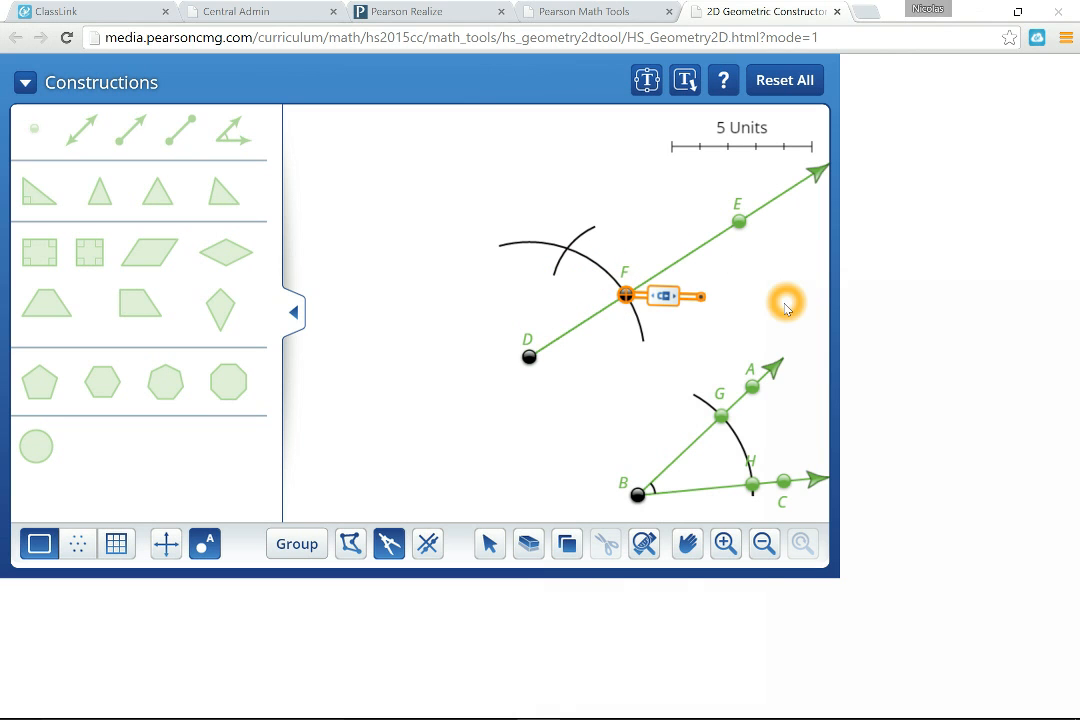
left_click(736, 296)
left_click(418, 398)
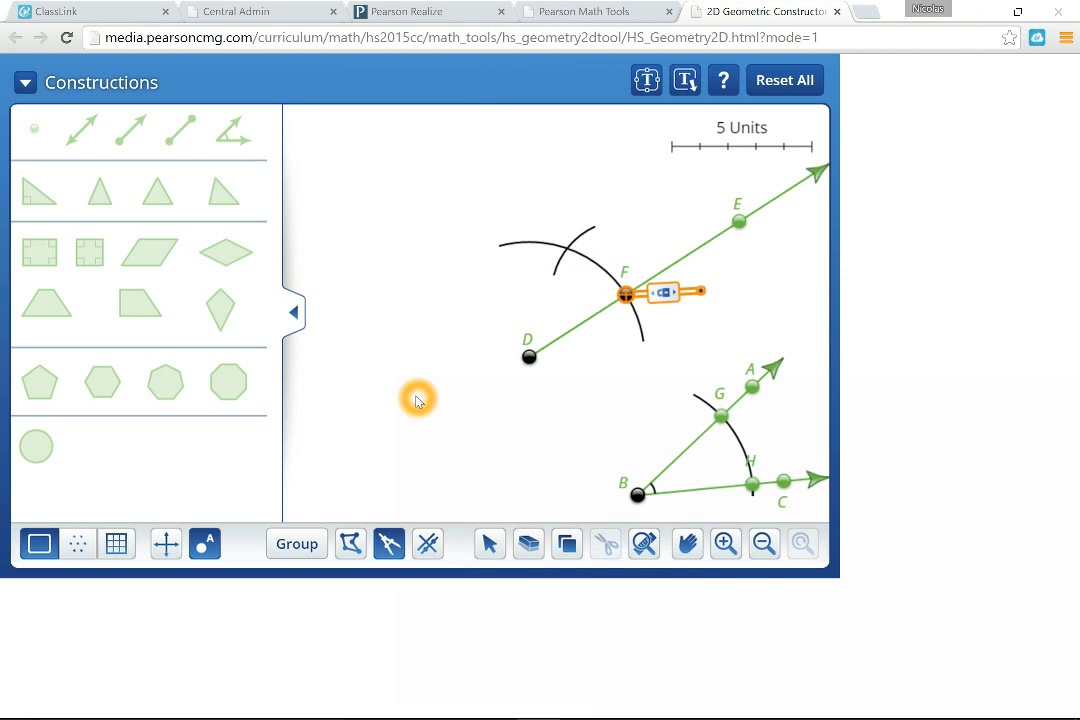
left_click(389, 543)
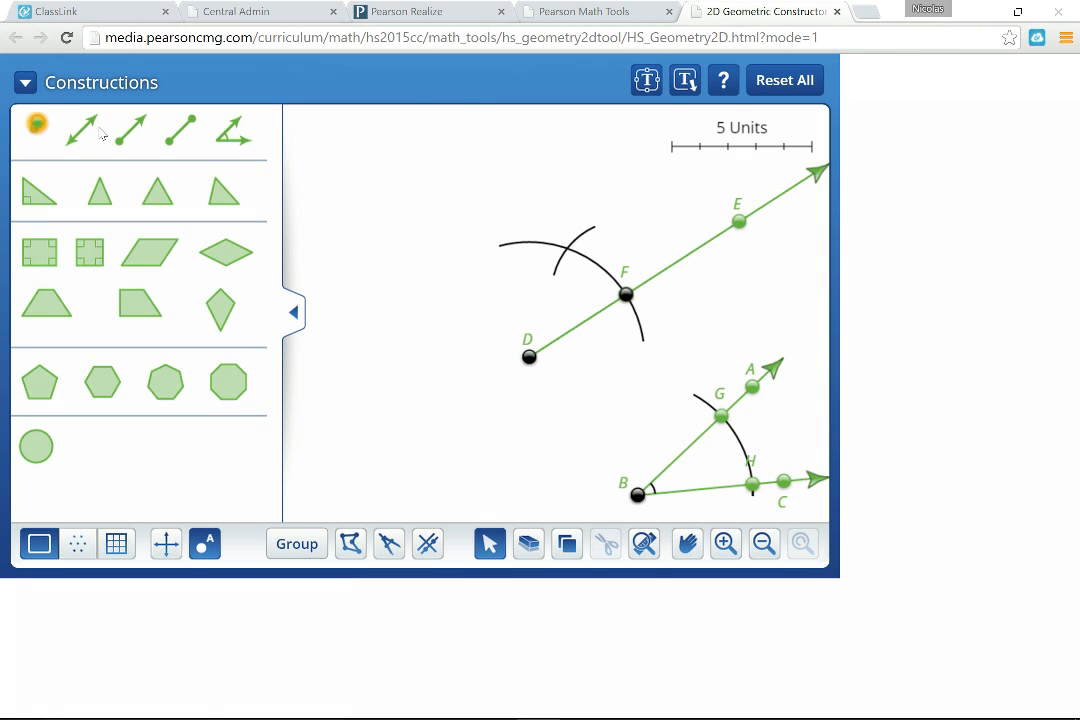
Place a point where the arc centred on F crosses the arc centred on D.
left_click_drag(101, 133, 569, 255)
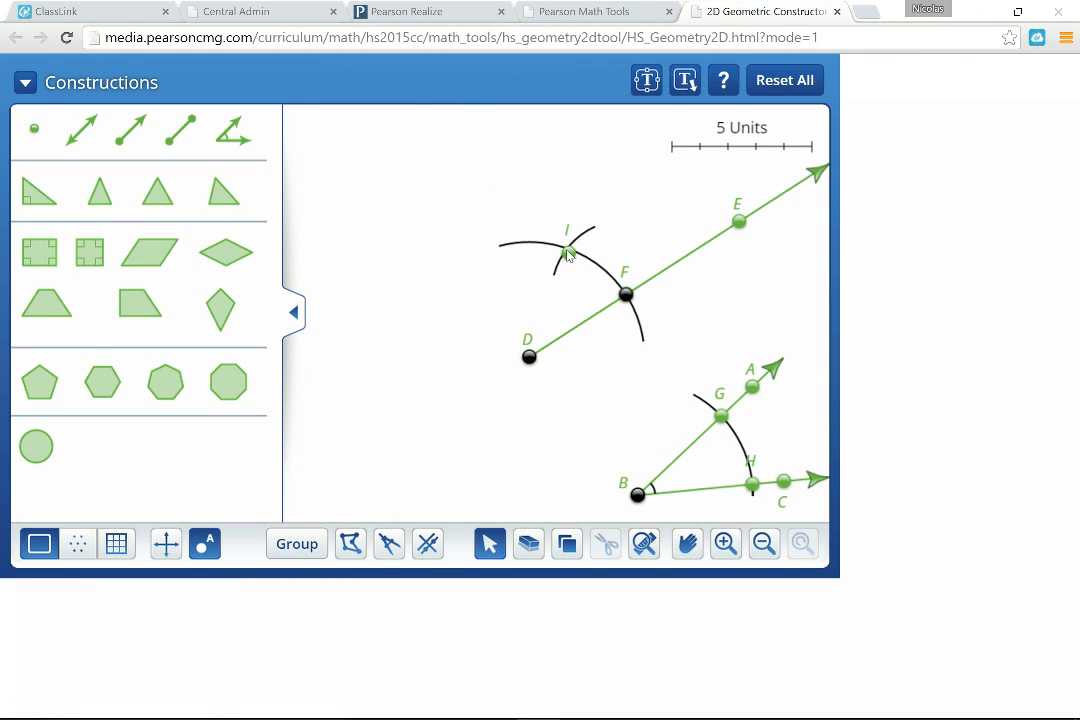
left_click(380, 442)
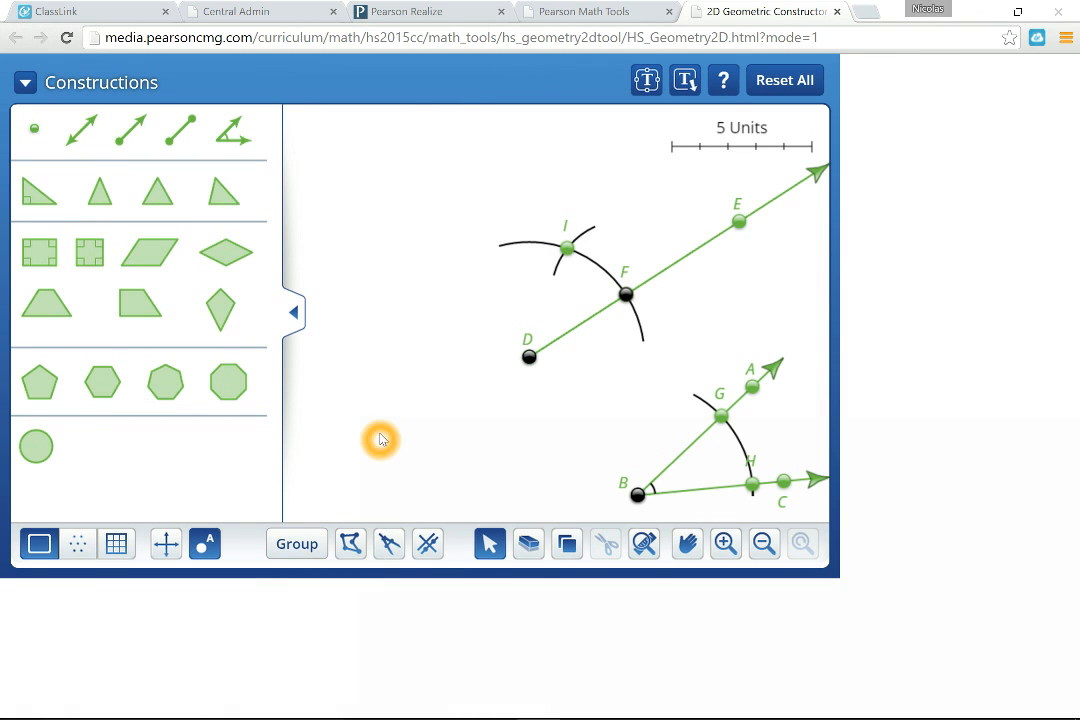
left_click(627, 341)
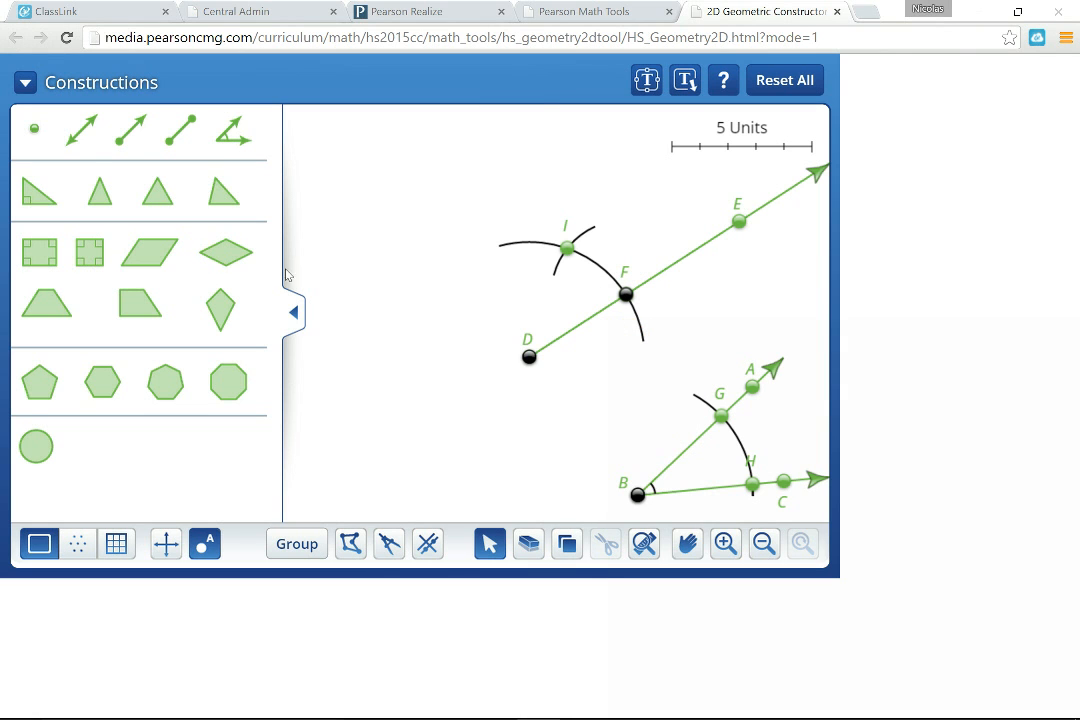
Add a ray from endpoint D through the point where the two arcs intersect.
left_click(124, 141)
left_click(122, 142)
left_click_drag(122, 142, 572, 254)
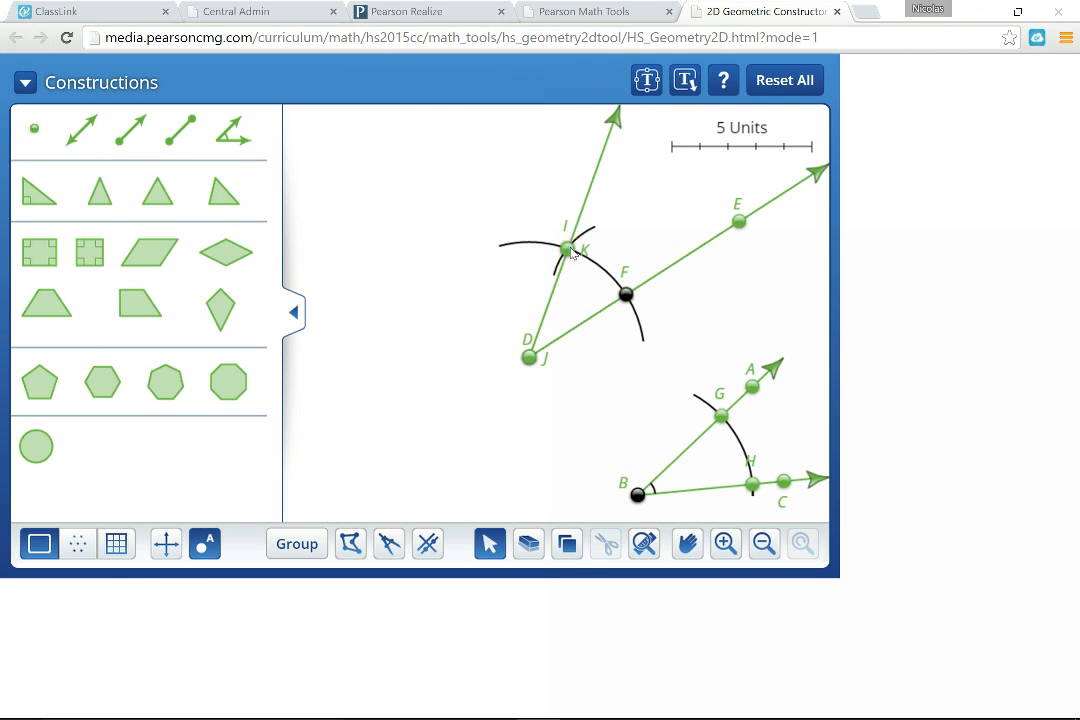
left_click(568, 248)
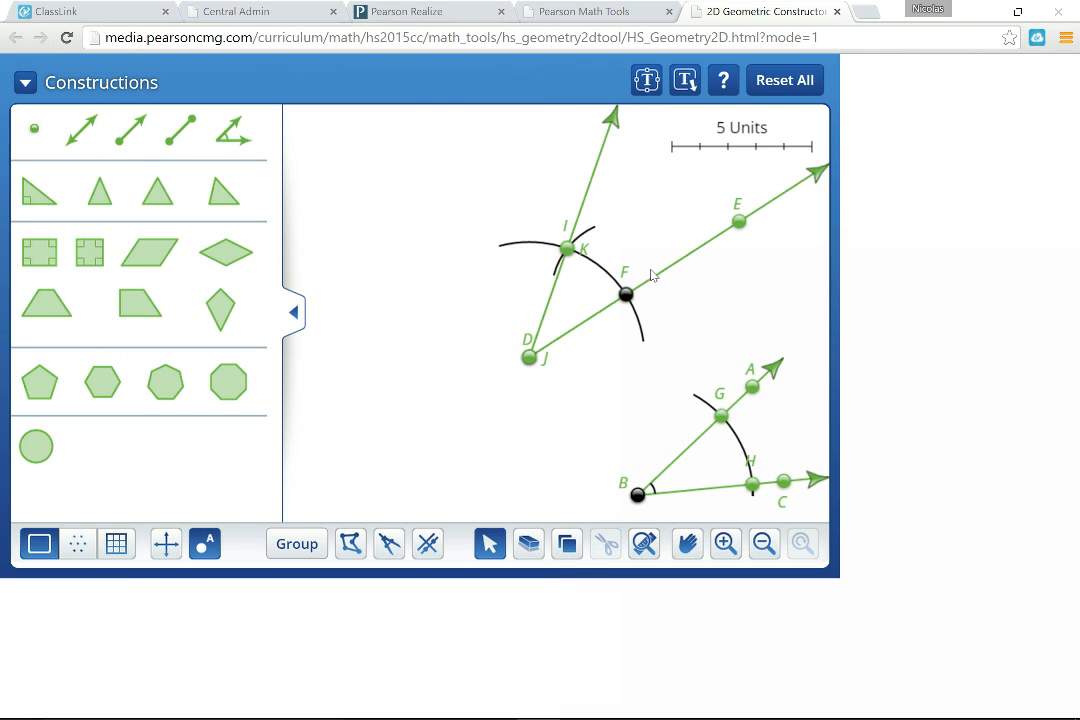
left_click(590, 255)
left_click(771, 458)
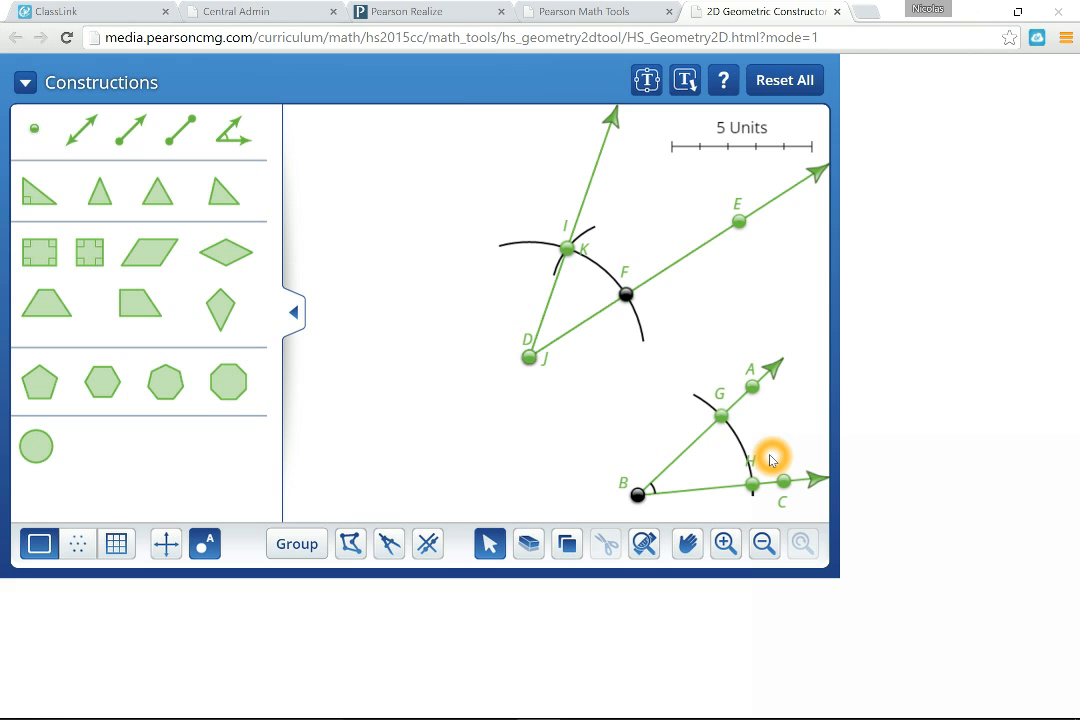
left_click(758, 580)
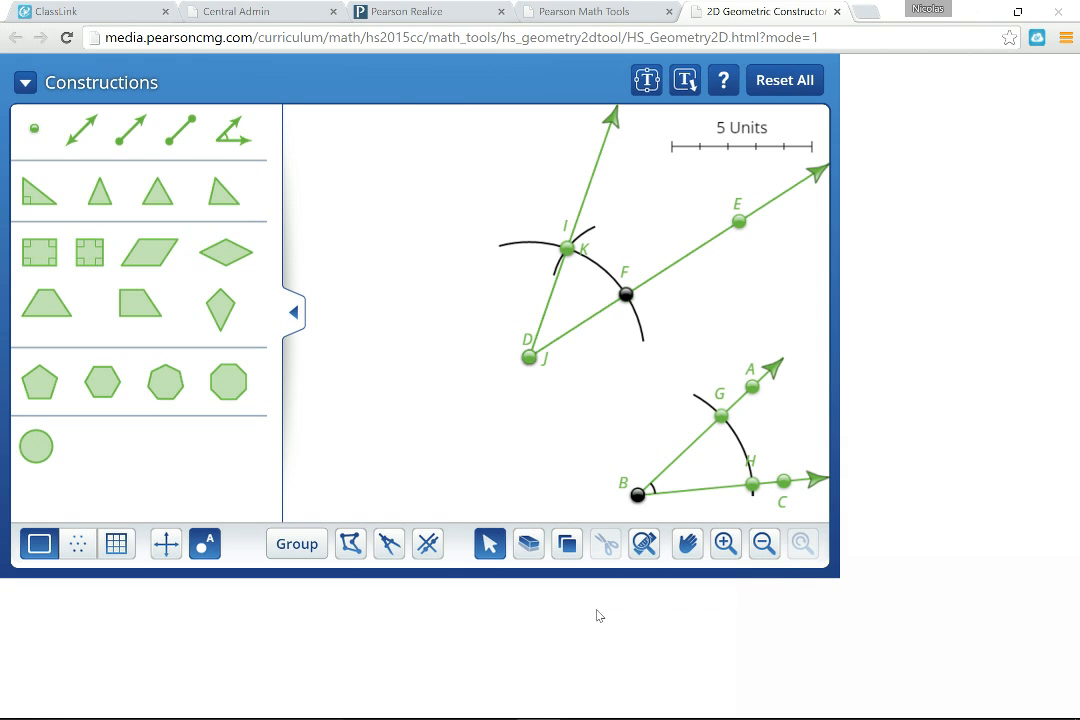
Search Windows for "sni" and switch to the Snipping Tool.
mouse_move(427, 709)
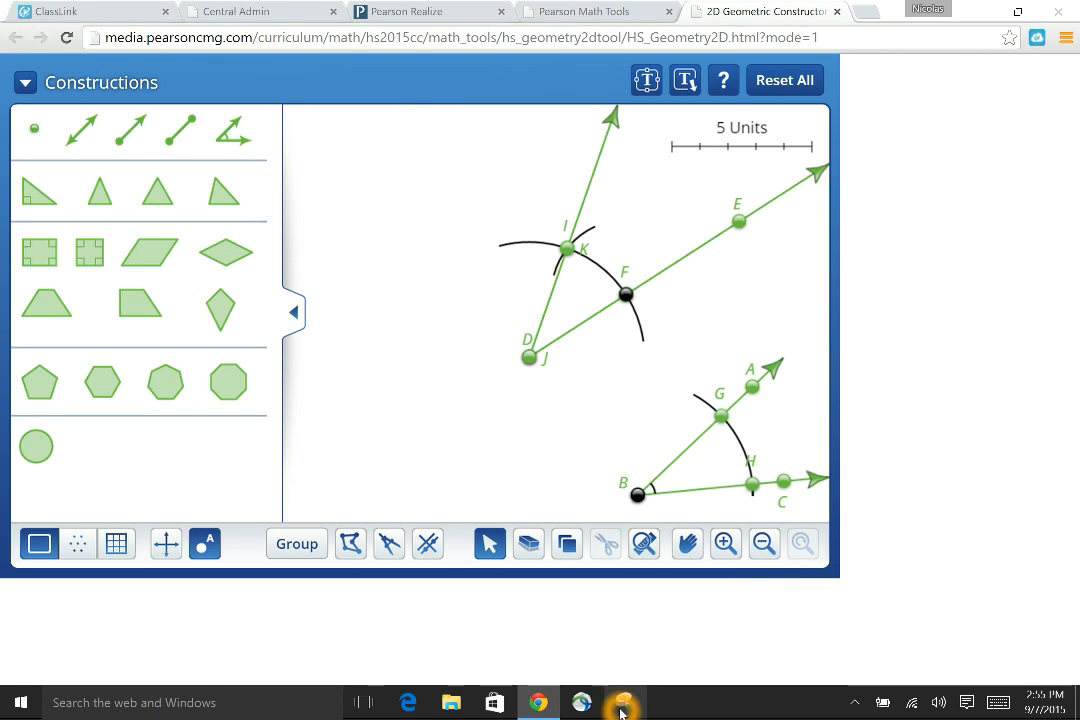
left_click(14, 708)
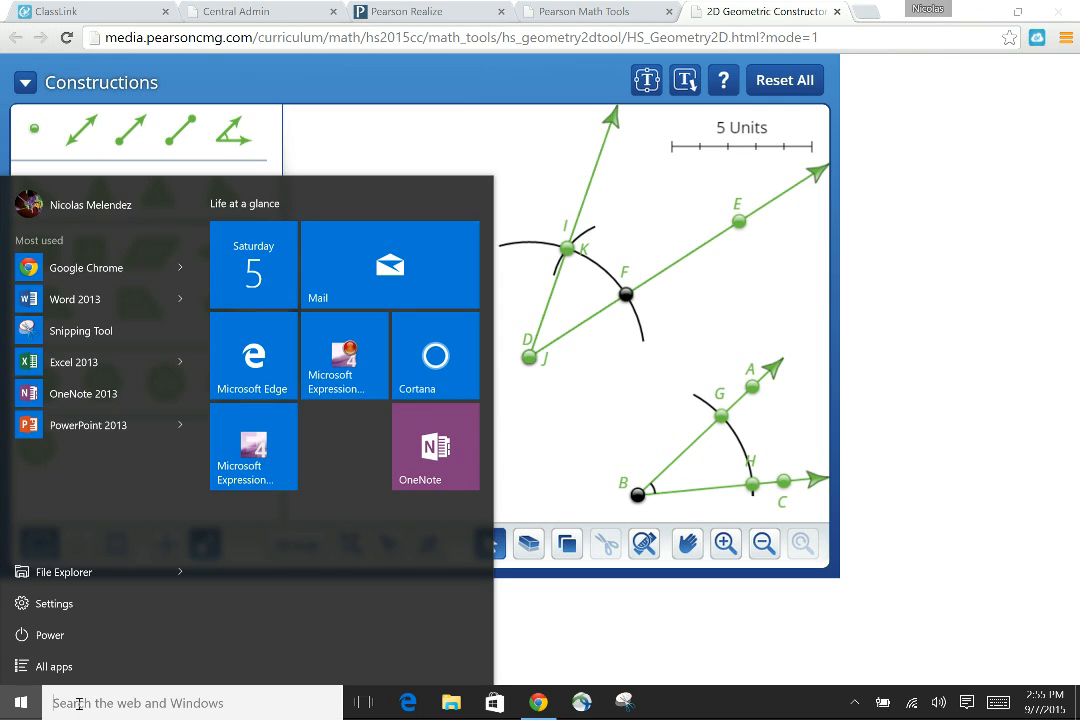
type("sni")
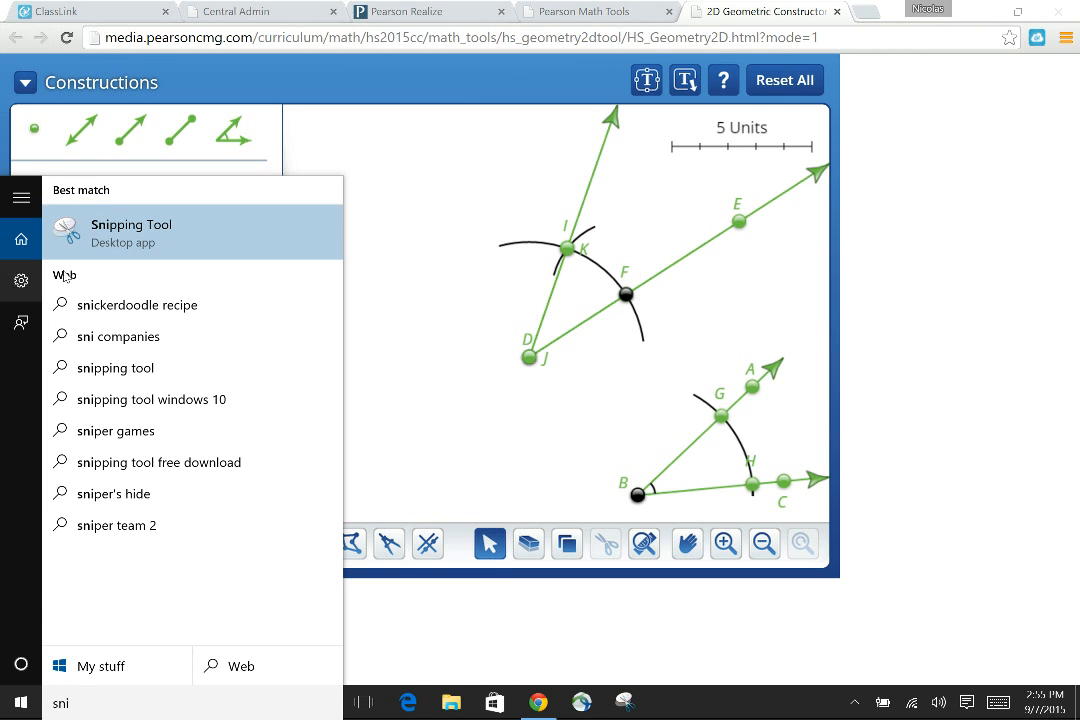
left_click(205, 213)
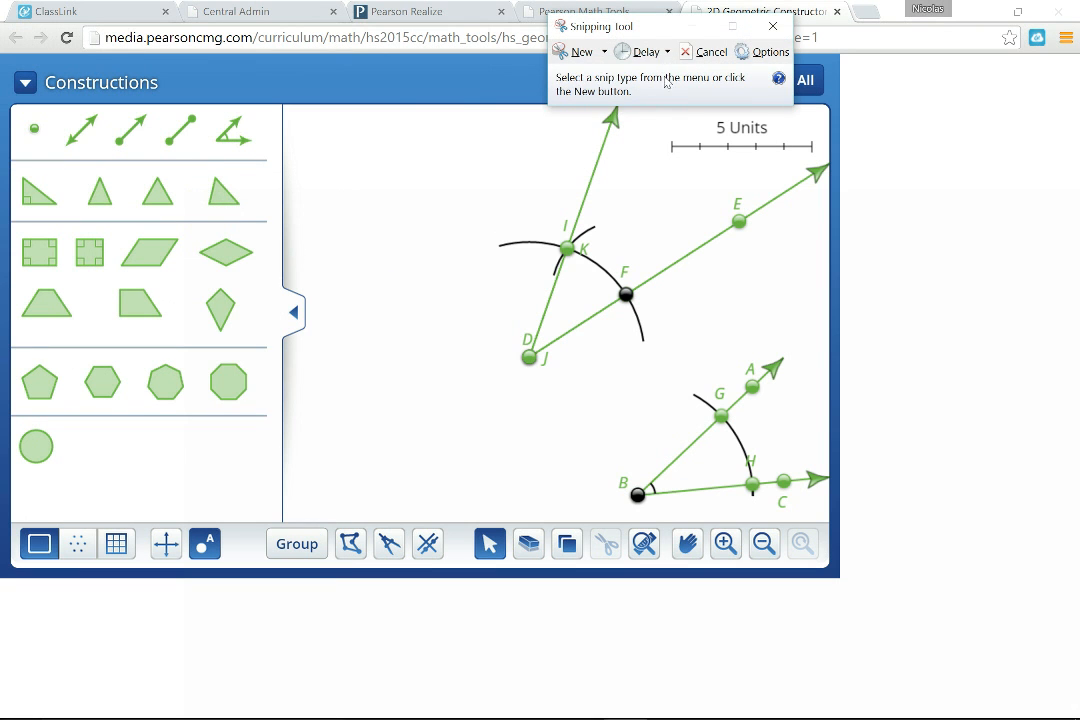
Snip the canvas area showing both angles, copy the snip to the clipboard and minimize the Snipping Tool.
left_click(580, 53)
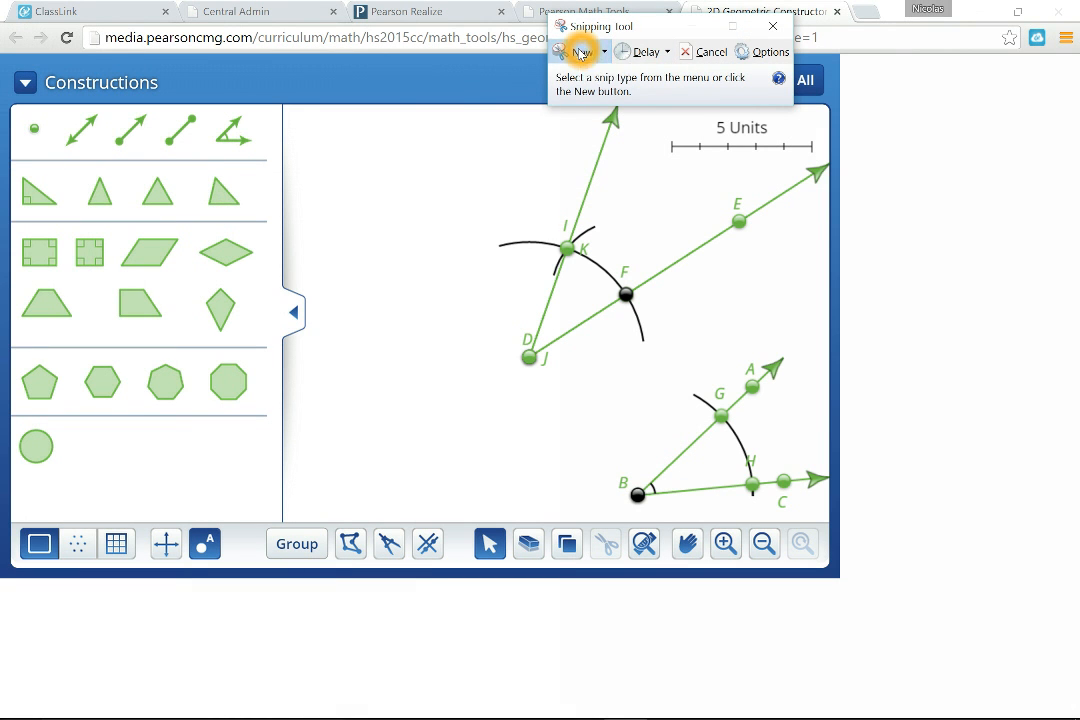
left_click(580, 53)
left_click_drag(475, 108, 828, 511)
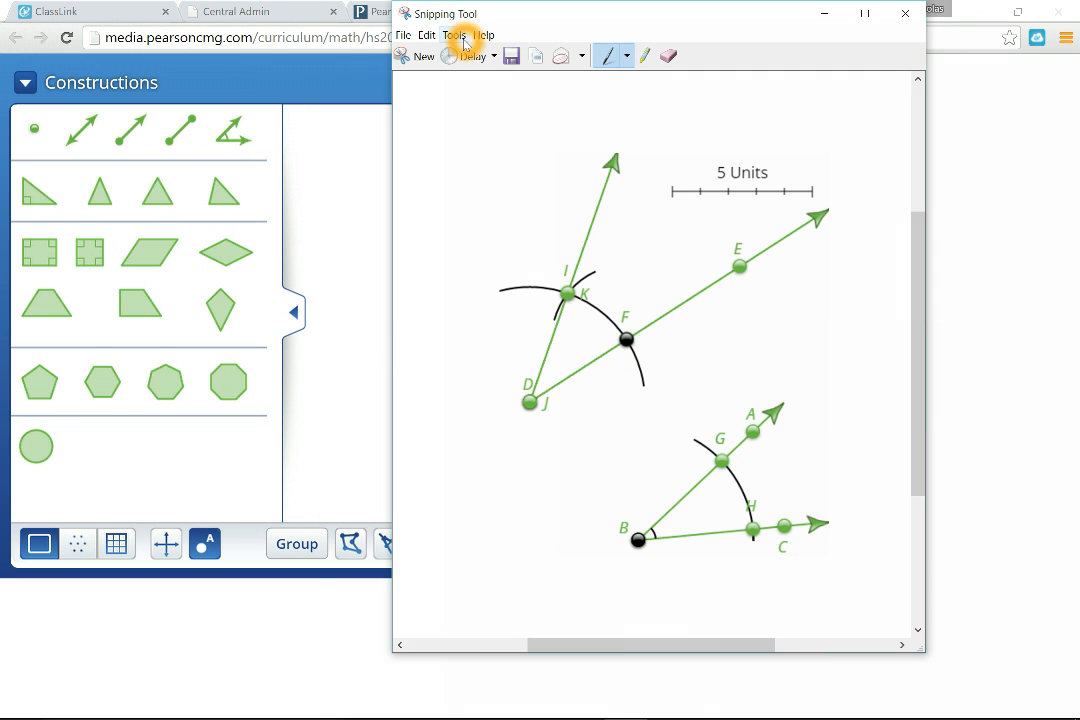
left_click(427, 35)
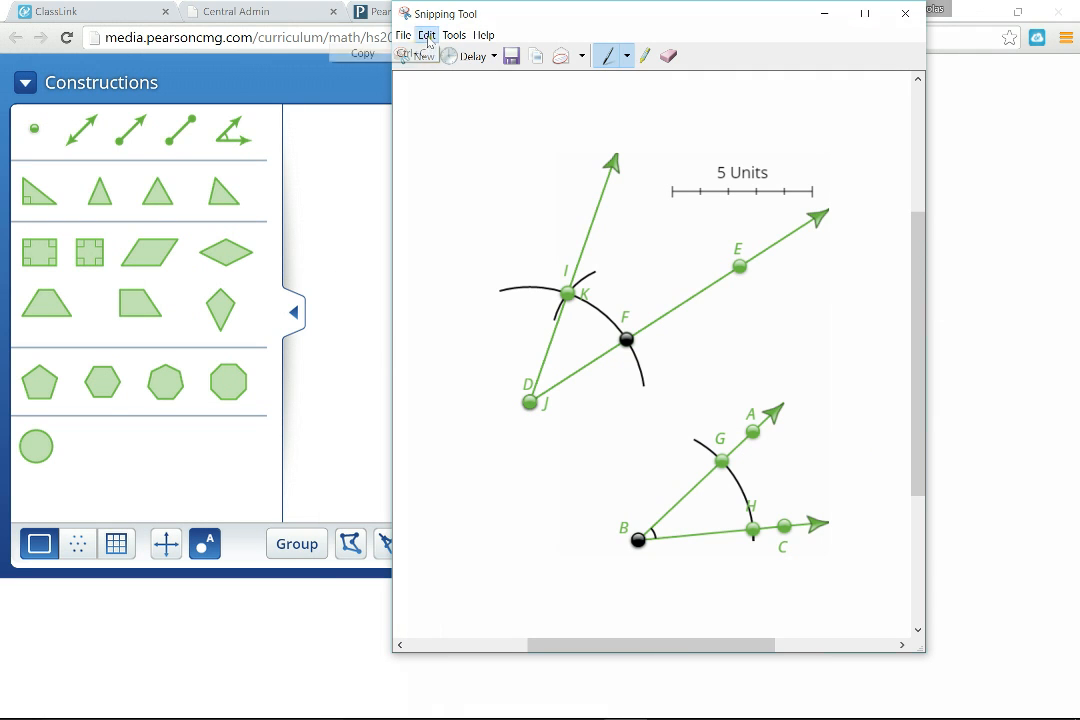
left_click(406, 54)
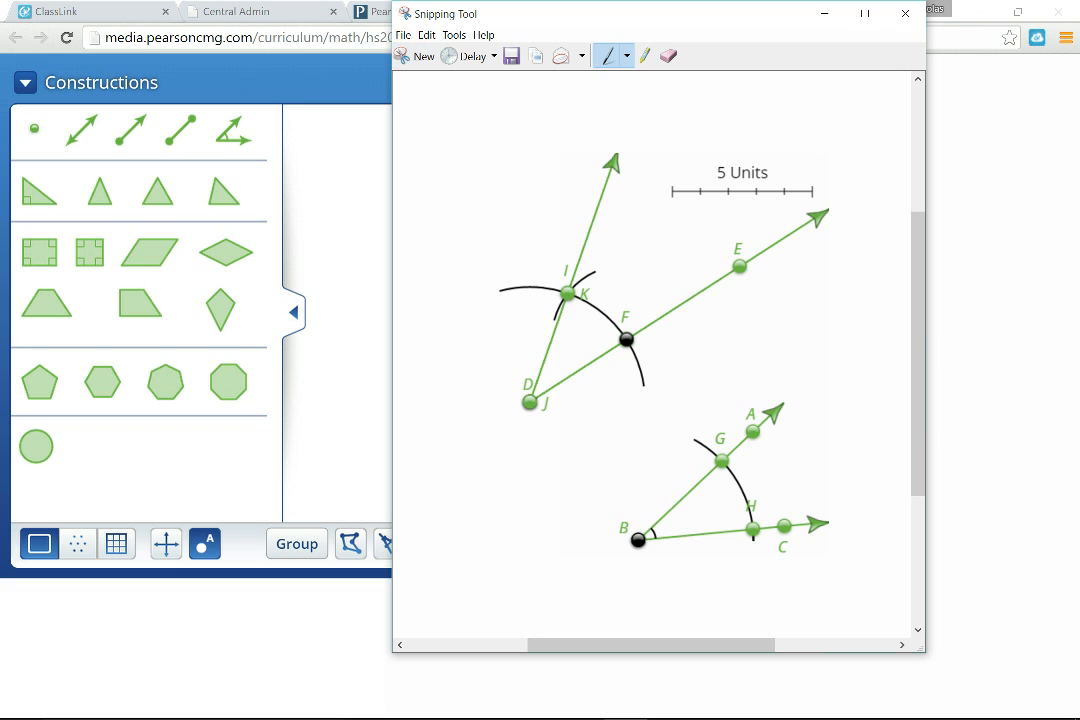
mouse_move(648, 716)
left_click(599, 709)
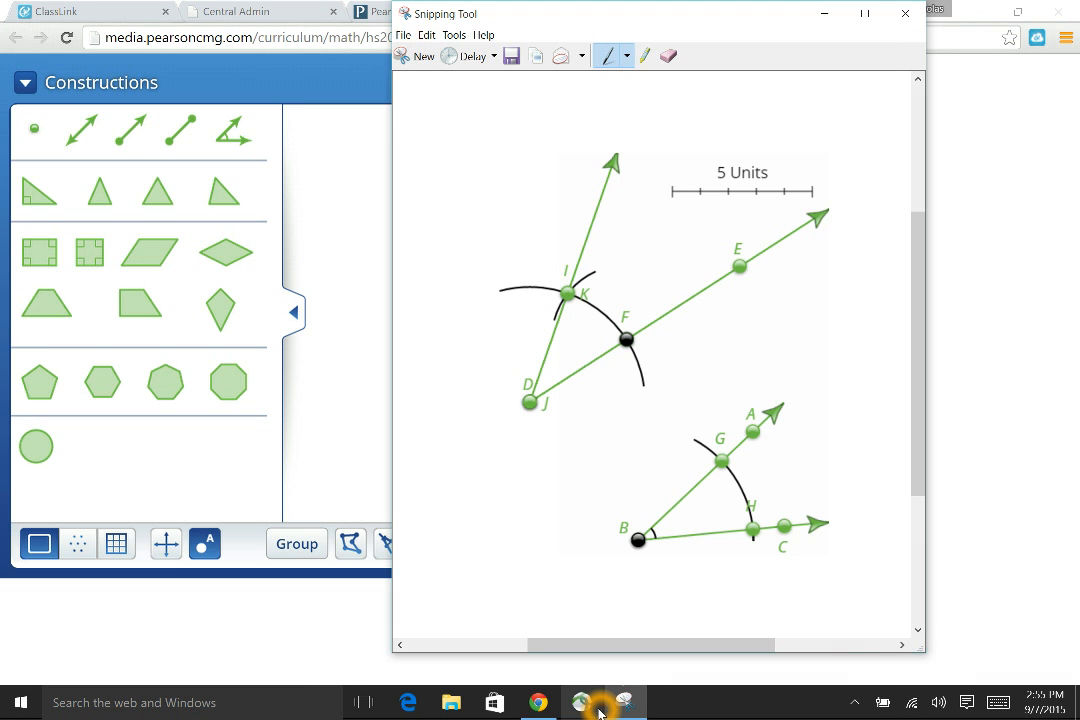
left_click(825, 13)
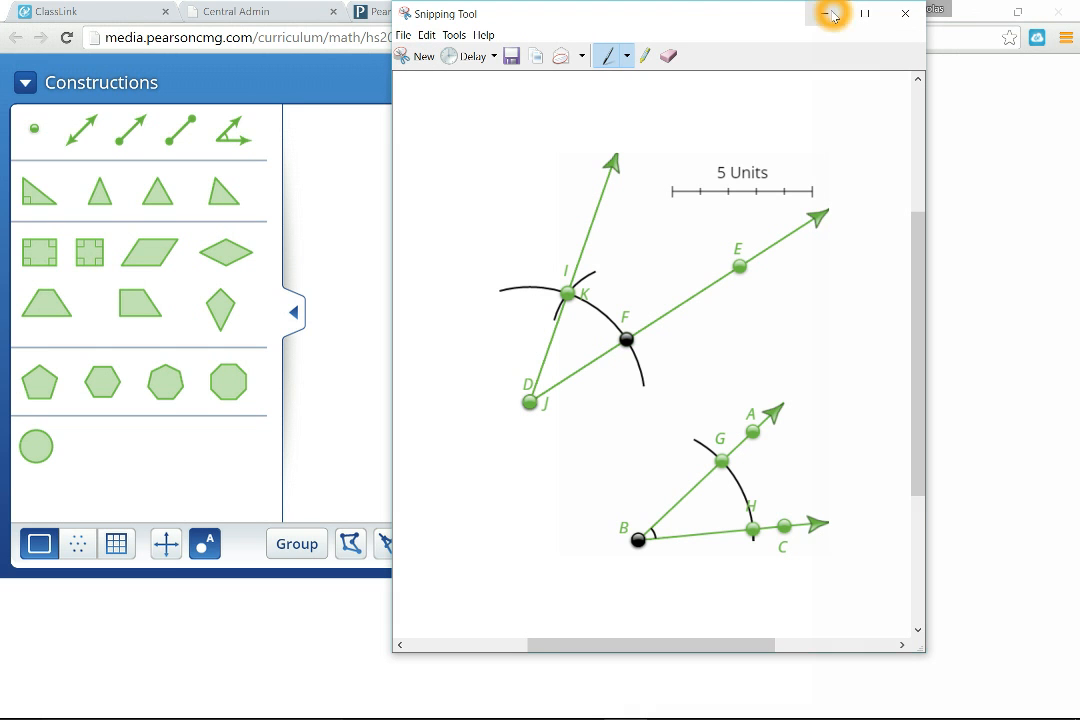
Switch to the ClassLink launchpad and open Edmodo District.
left_click(72, 13)
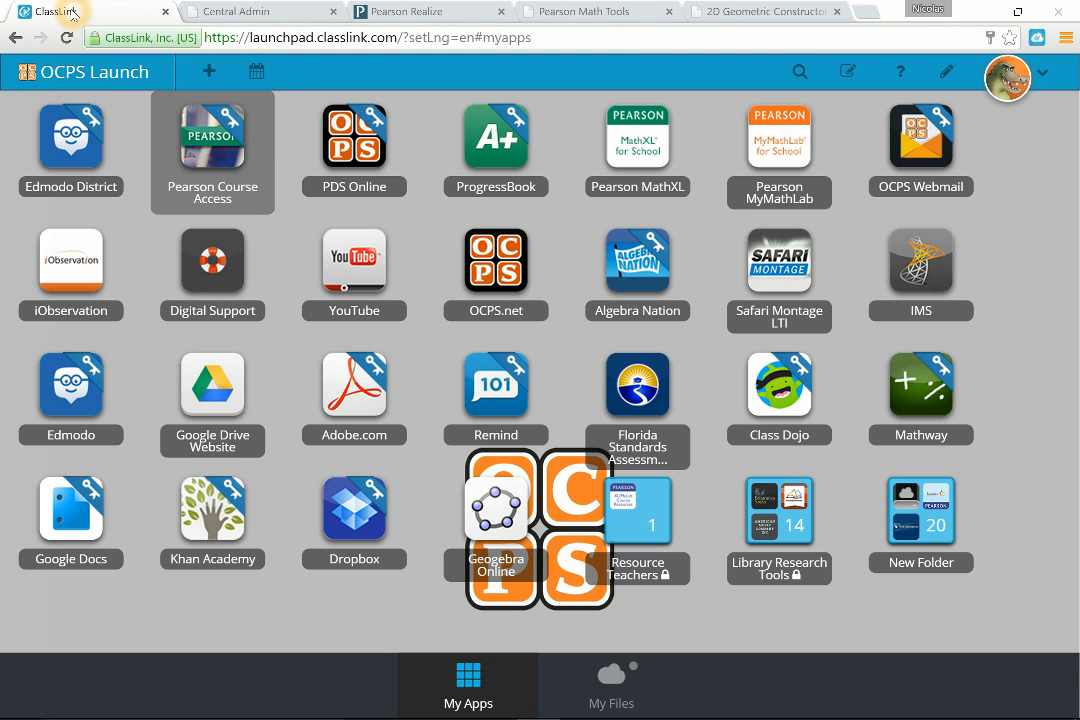
left_click(76, 165)
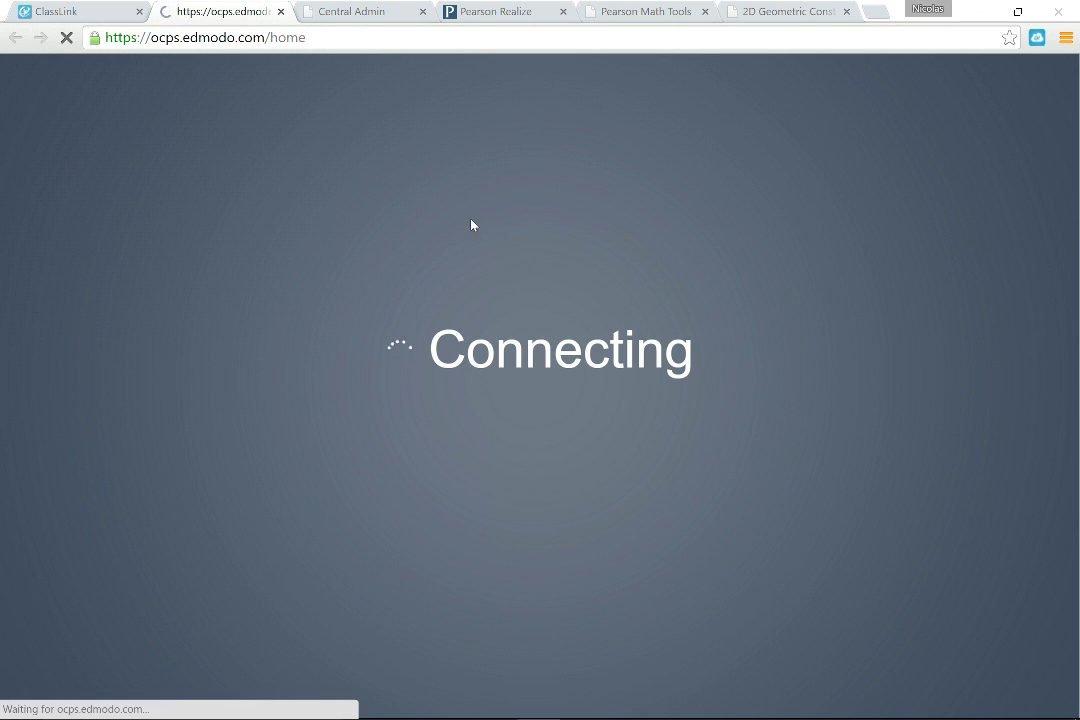
left_click(428, 225)
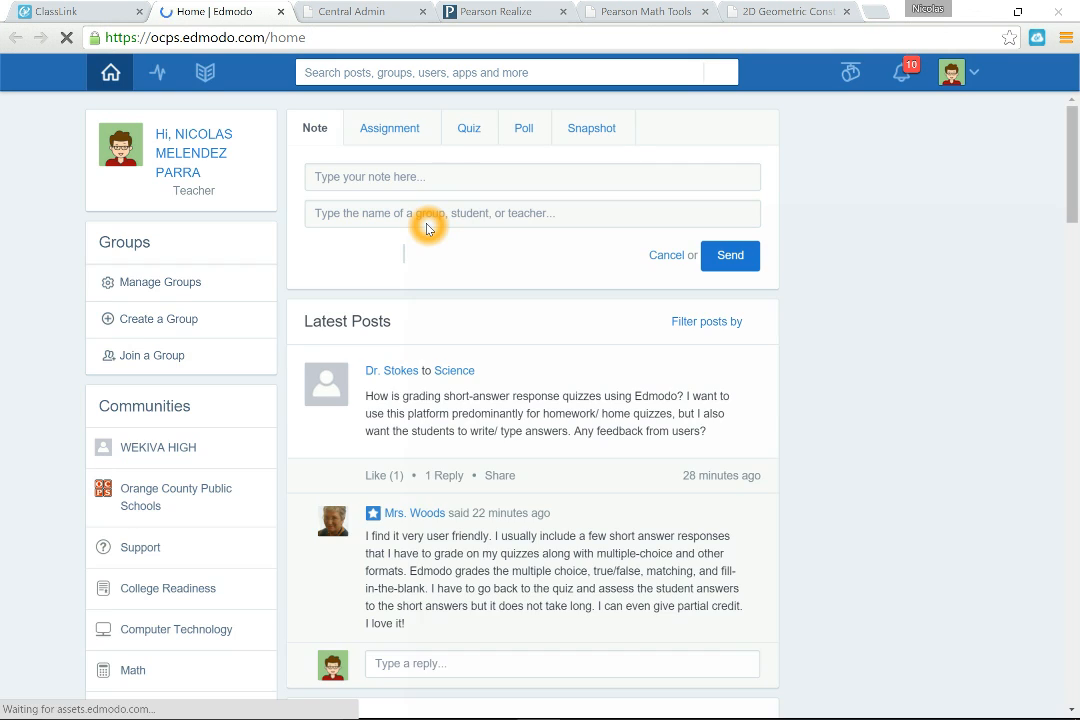
left_click(480, 207)
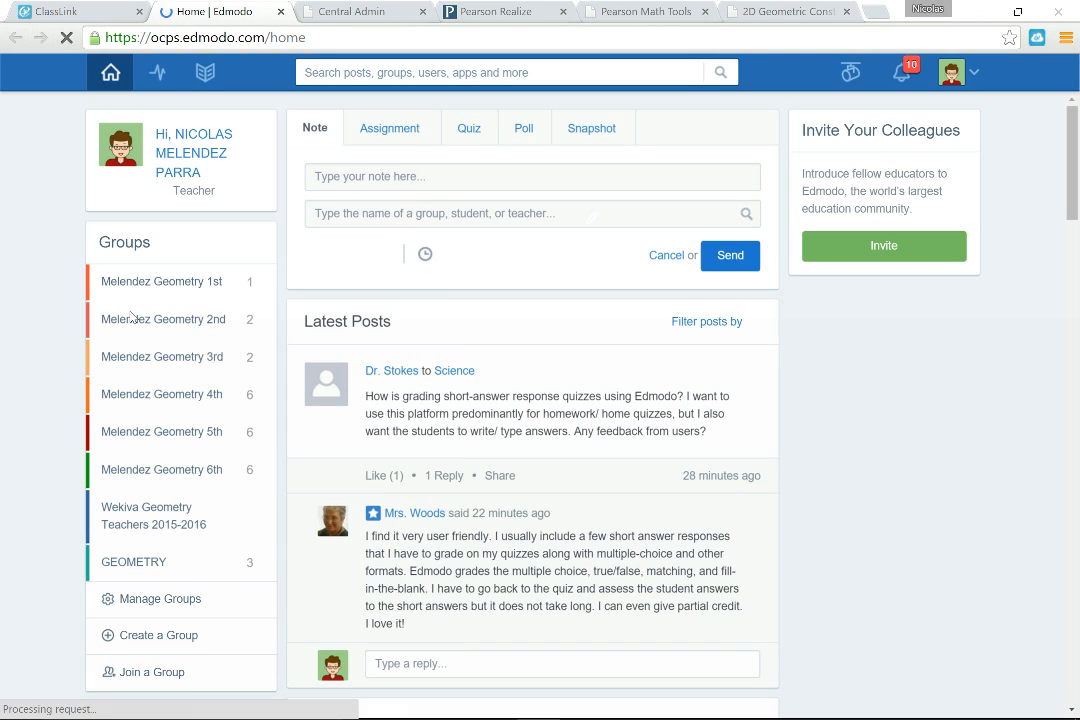
left_click(215, 402)
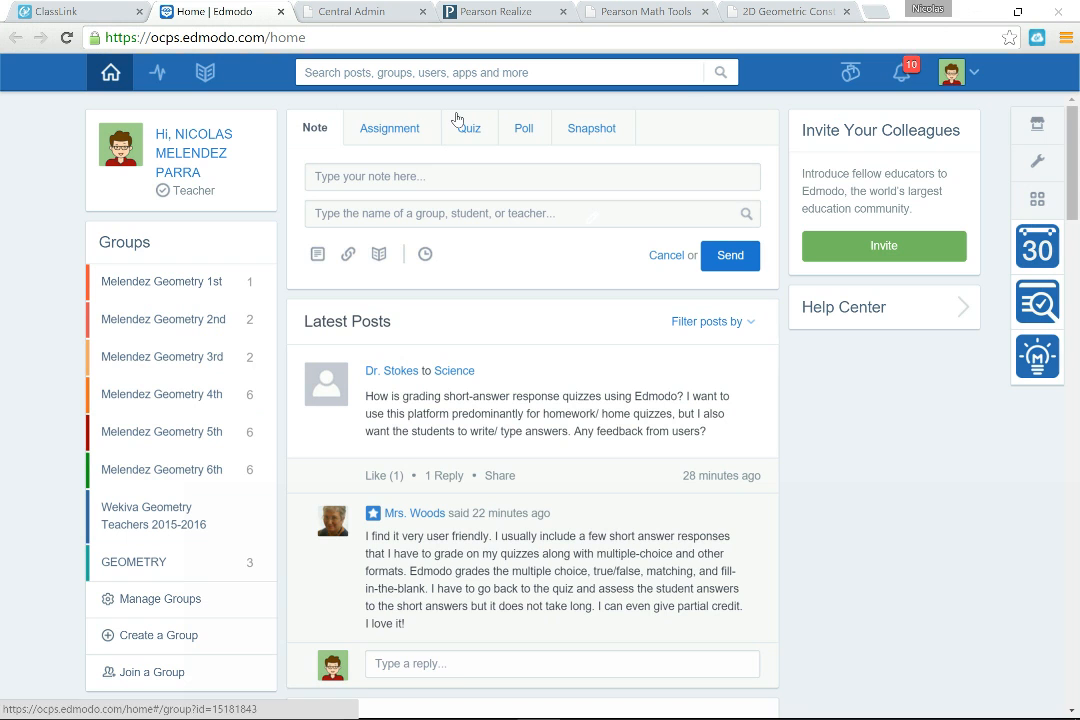
Open the GEOMETRY group from the Edmodo home page.
left_click(418, 138)
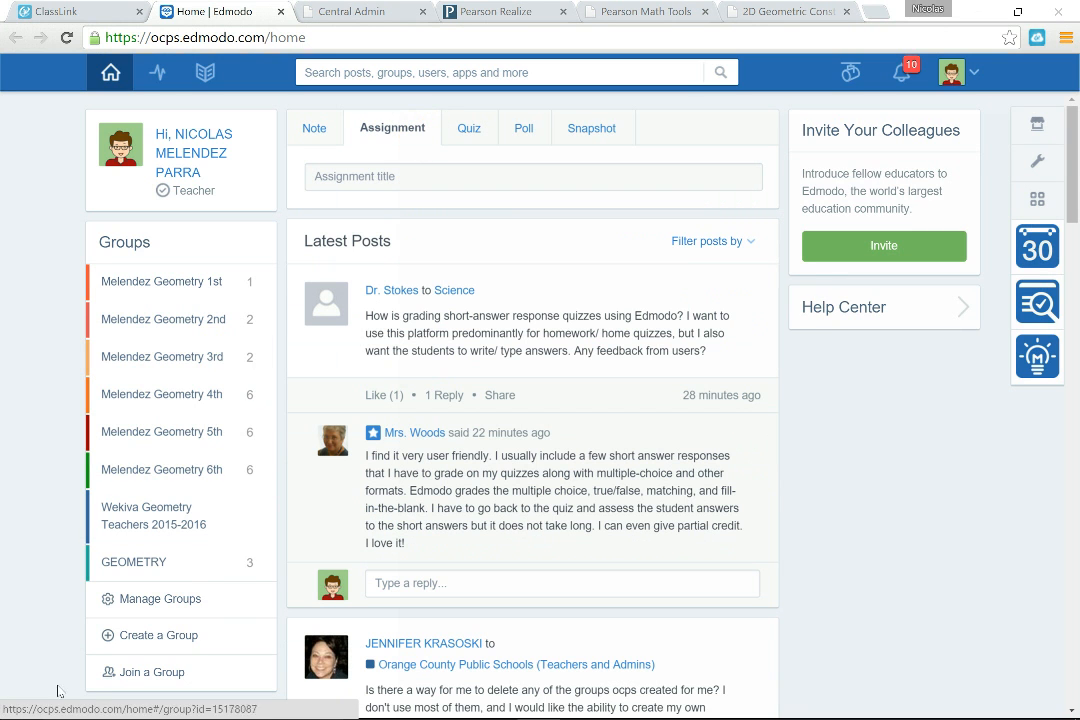
left_click(193, 566)
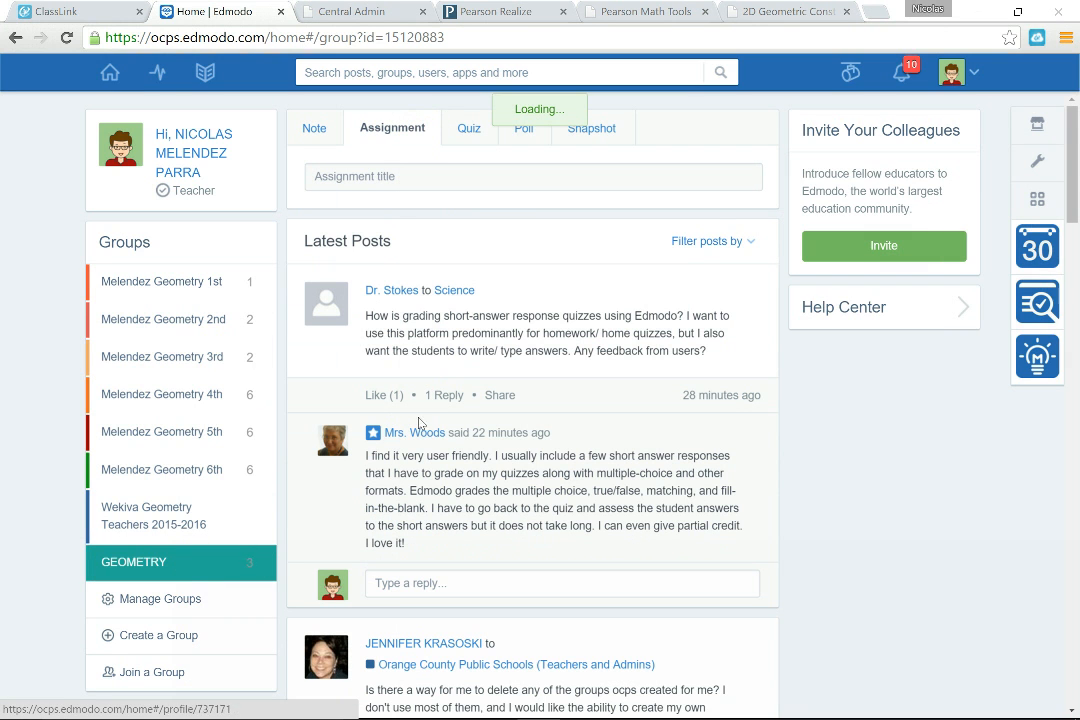
left_click(224, 562)
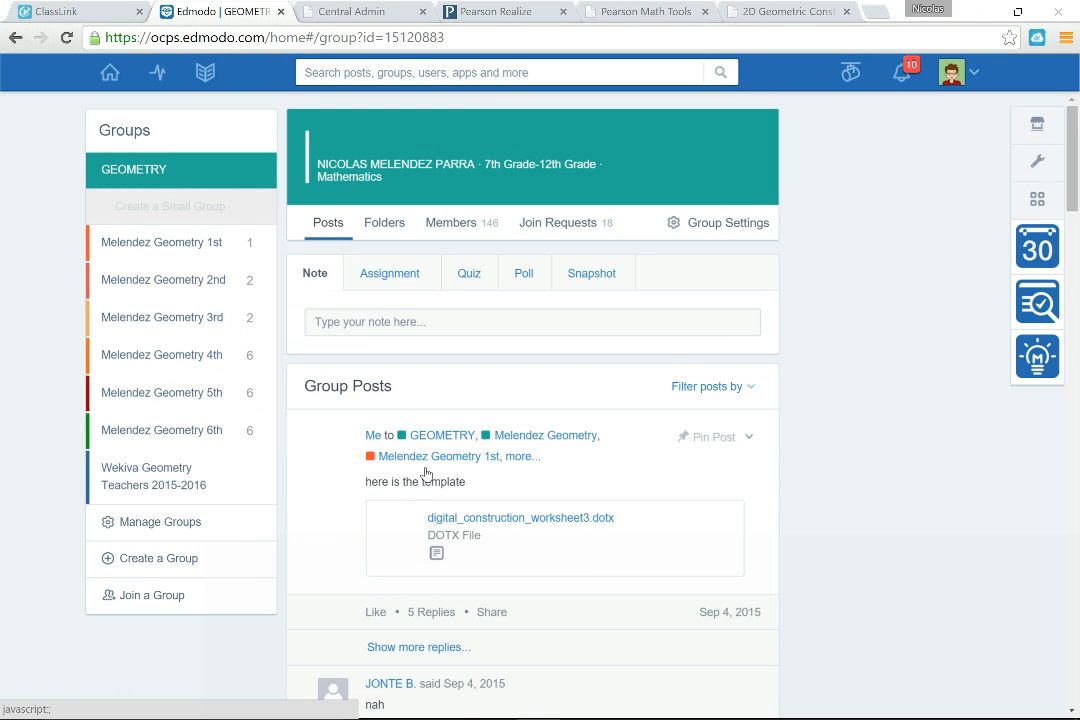
Find the Digital Construction Assignment post in the GEOMETRY group and open its turned-in page.
scroll(435, 470, "down", 1)
left_click(158, 470)
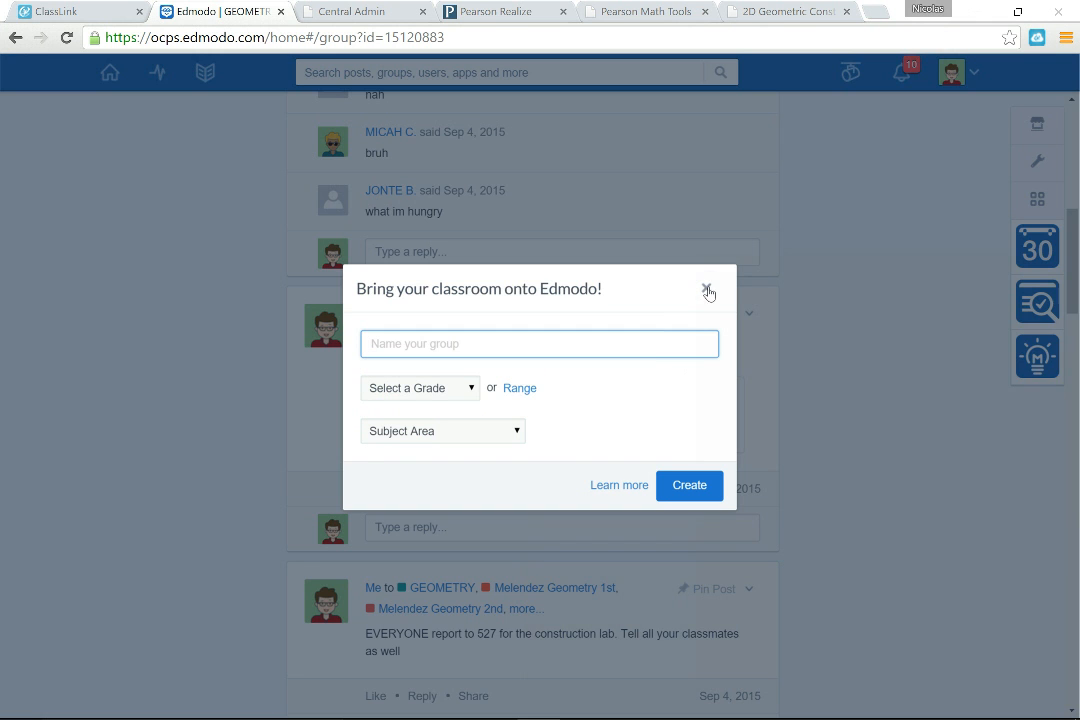
left_click(707, 290)
scroll(605, 446, "down", 7)
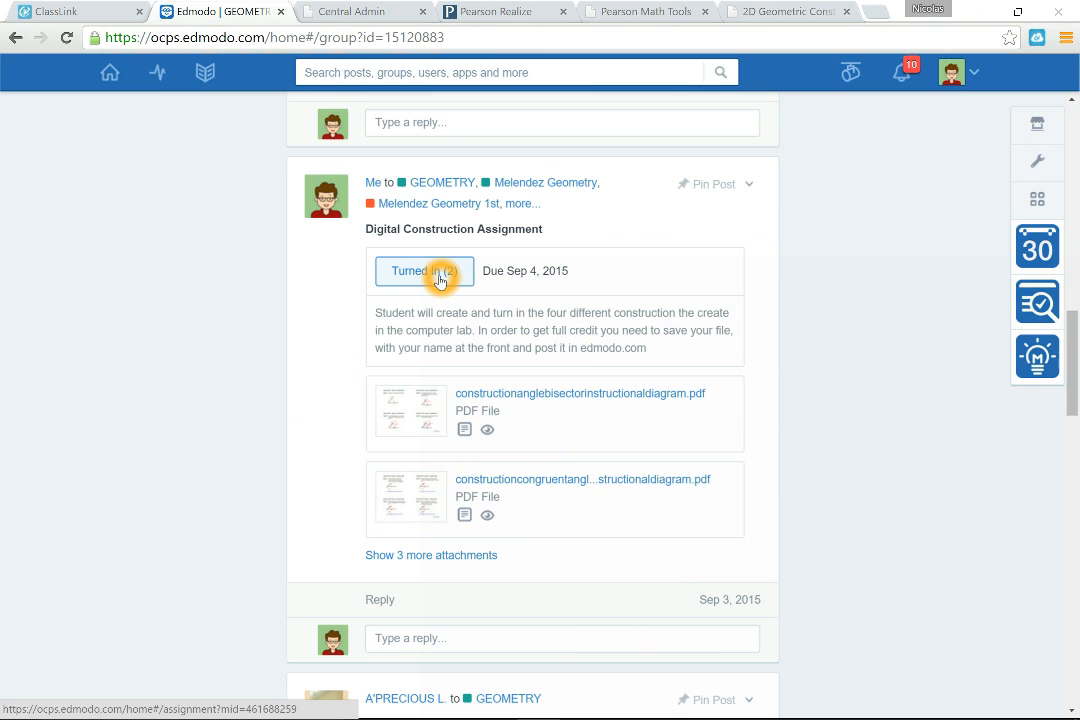
left_click(440, 278)
left_click(446, 284)
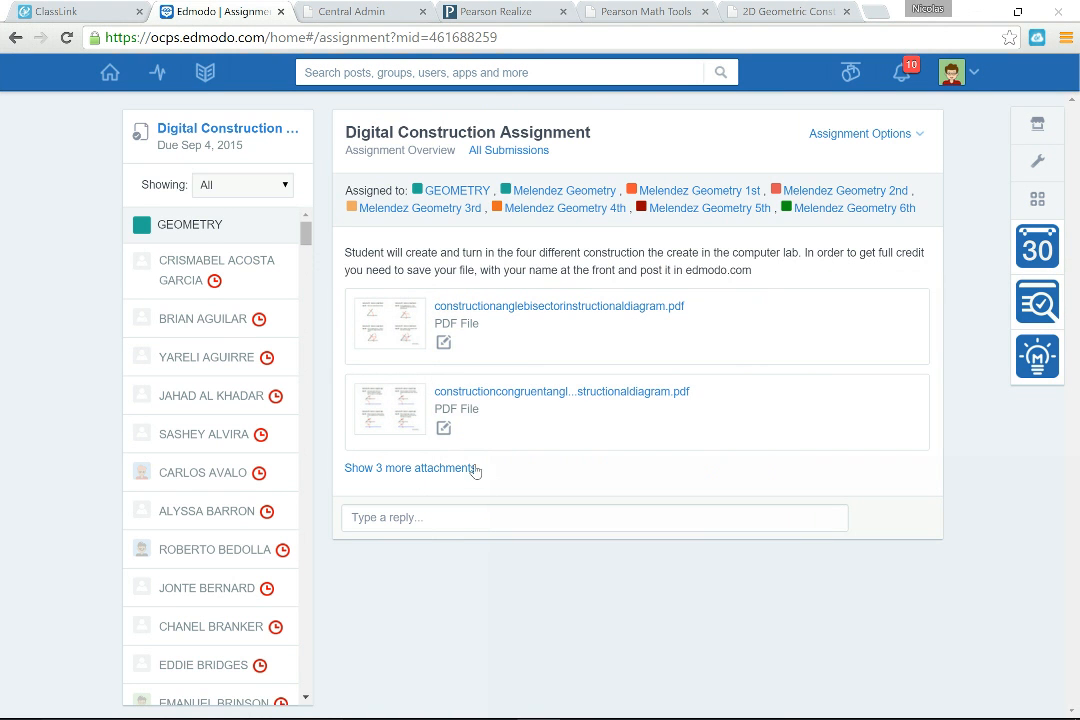
left_click(461, 478)
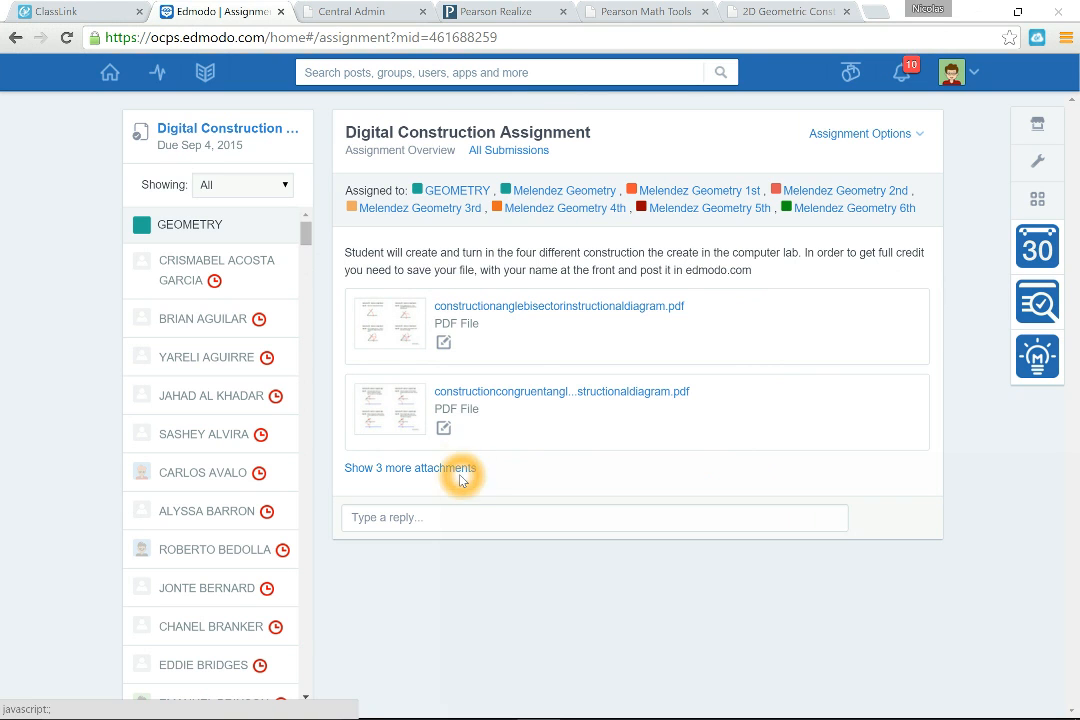
left_click(427, 525)
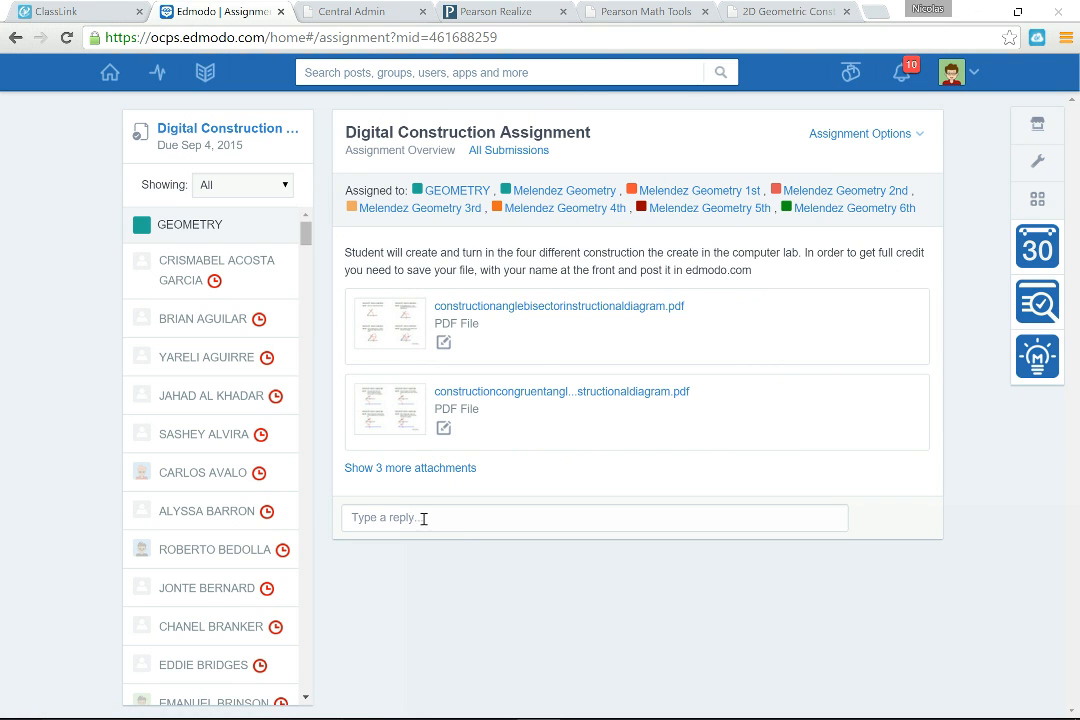
left_click(419, 515)
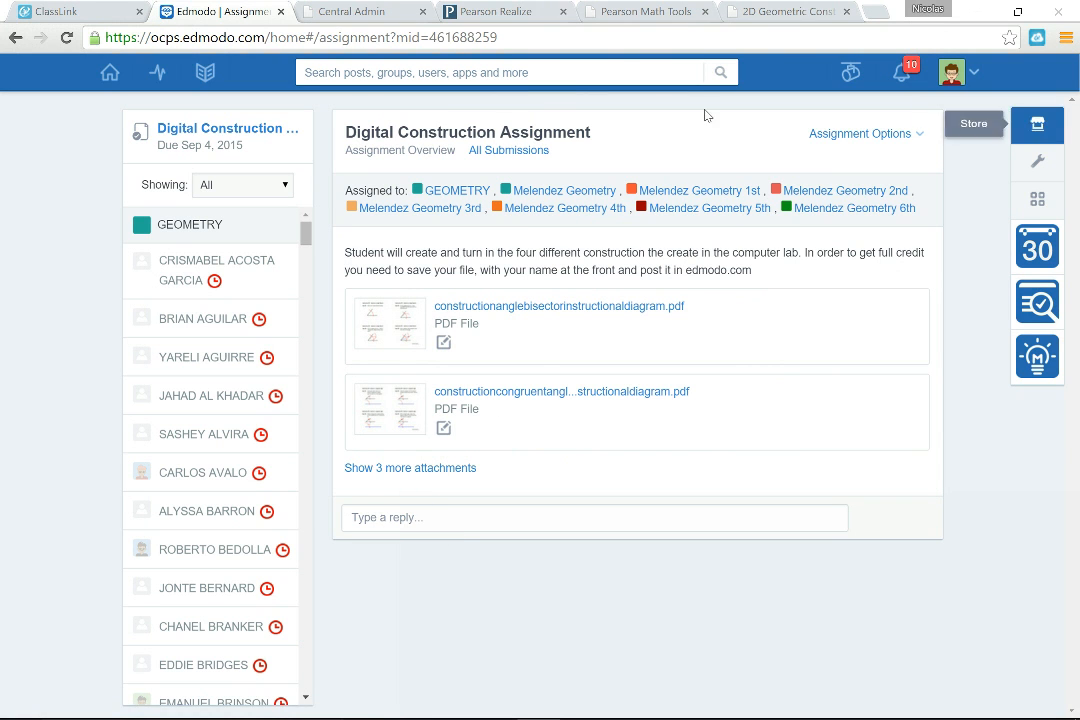
Close the 2D Geometric Constructor and Pearson Math Tools pages.
left_click(765, 12)
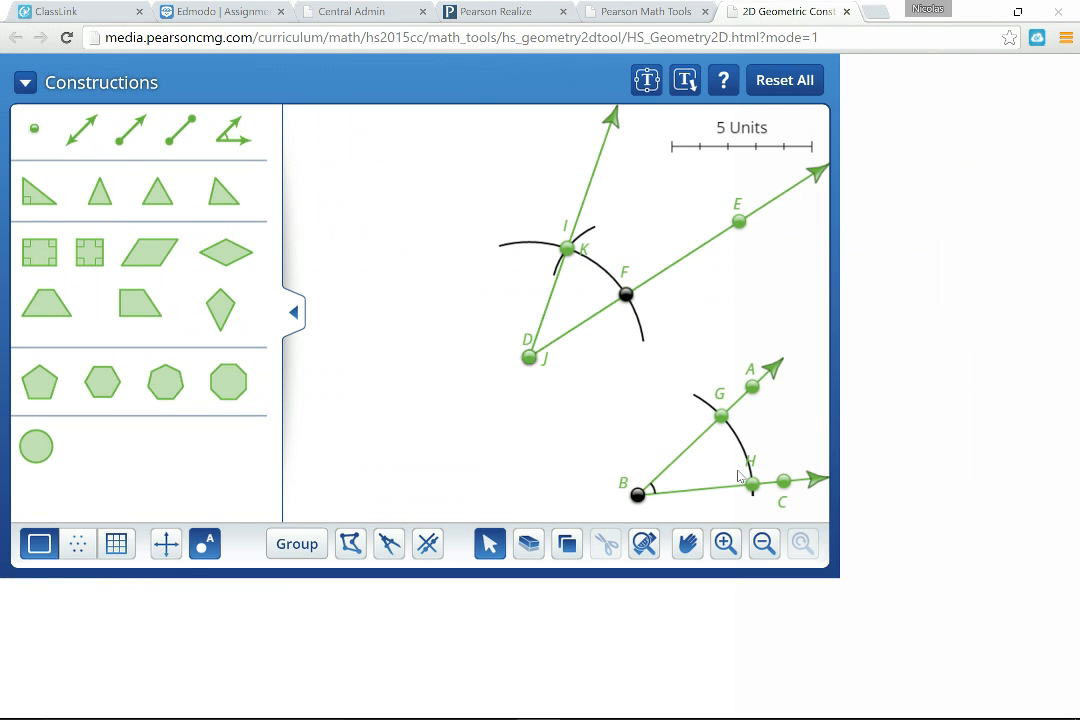
left_click(850, 14)
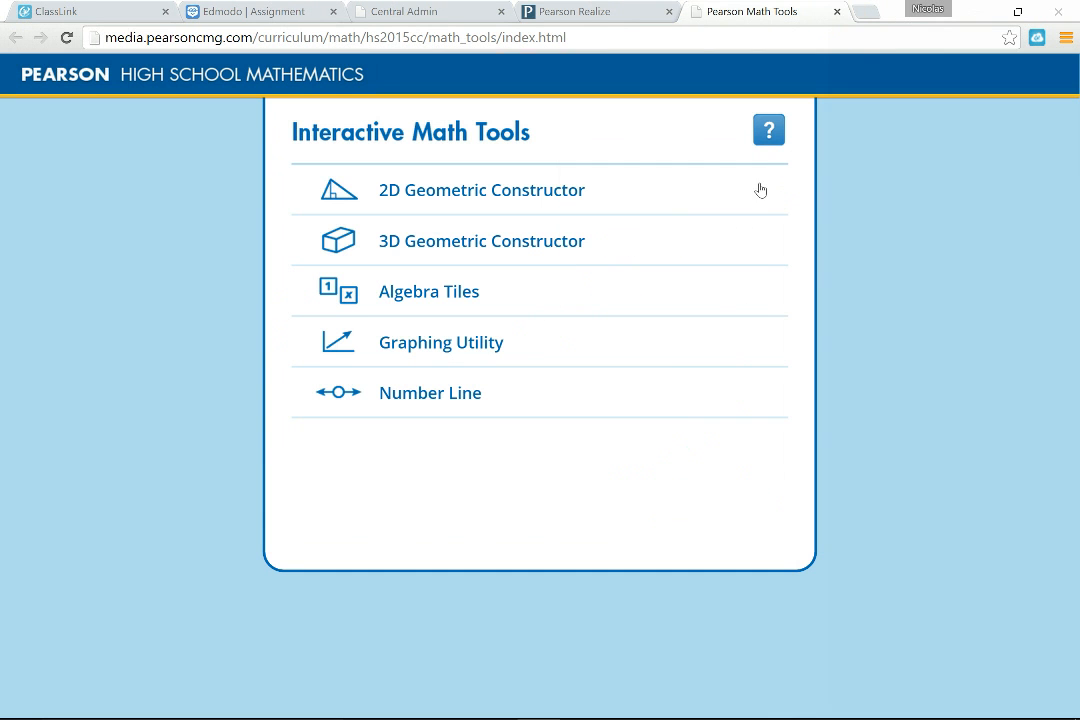
left_click(838, 11)
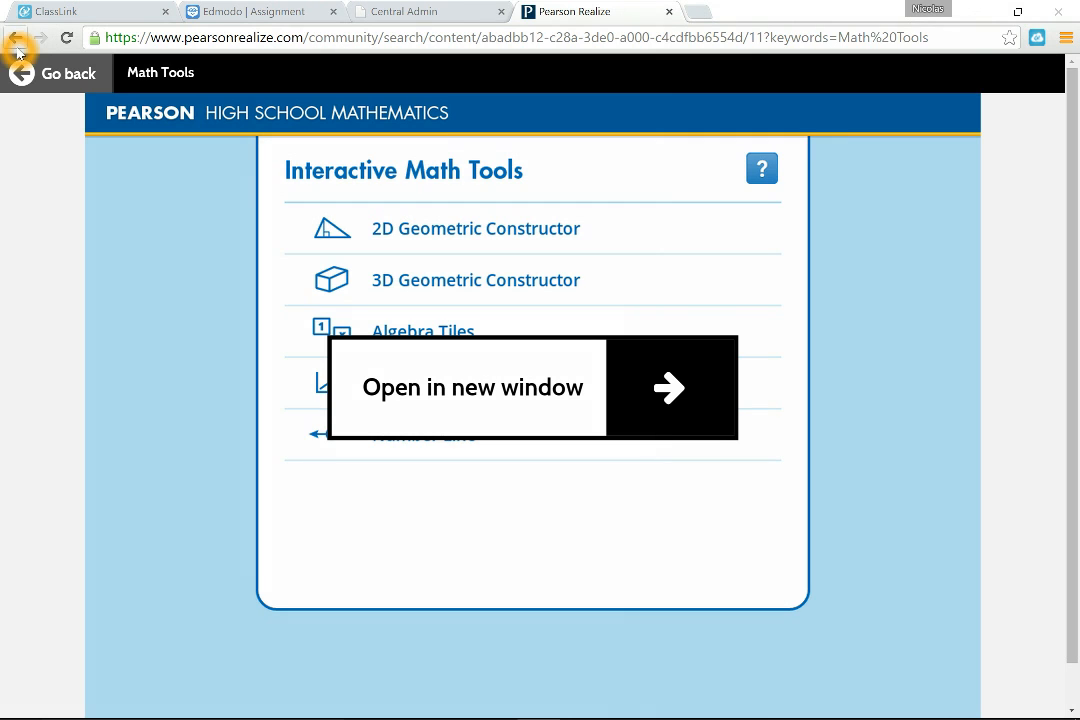
Leave the Math Tools page in Pearson Realize and open the Florida Geometry program's table of contents.
left_click(15, 38)
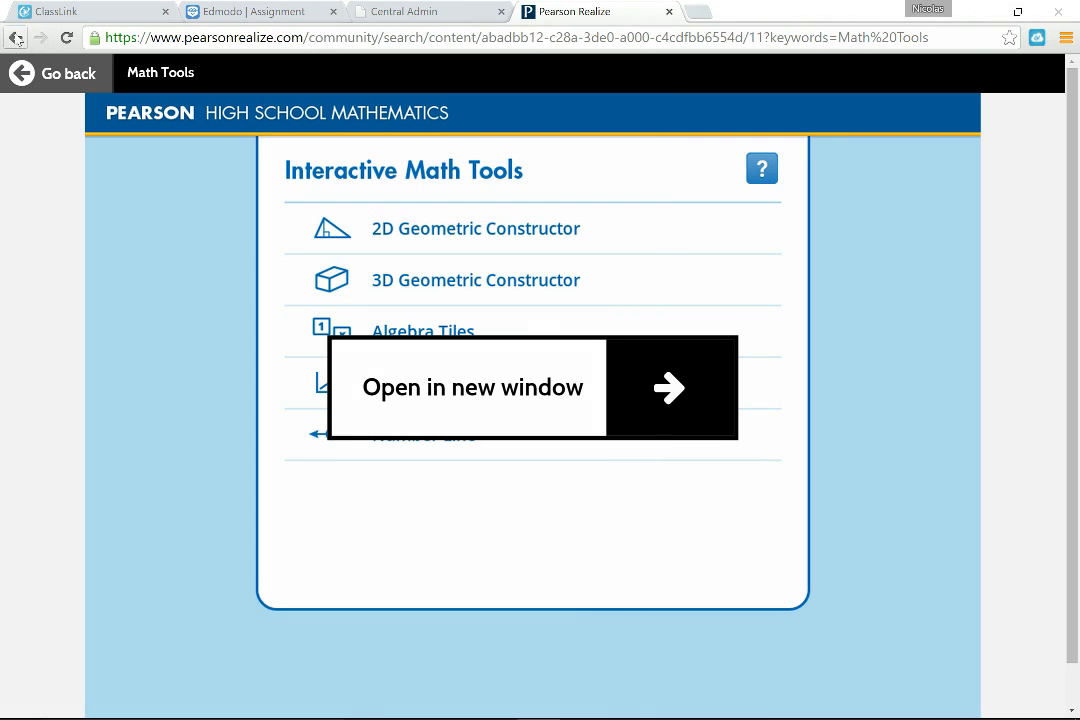
left_click(437, 10)
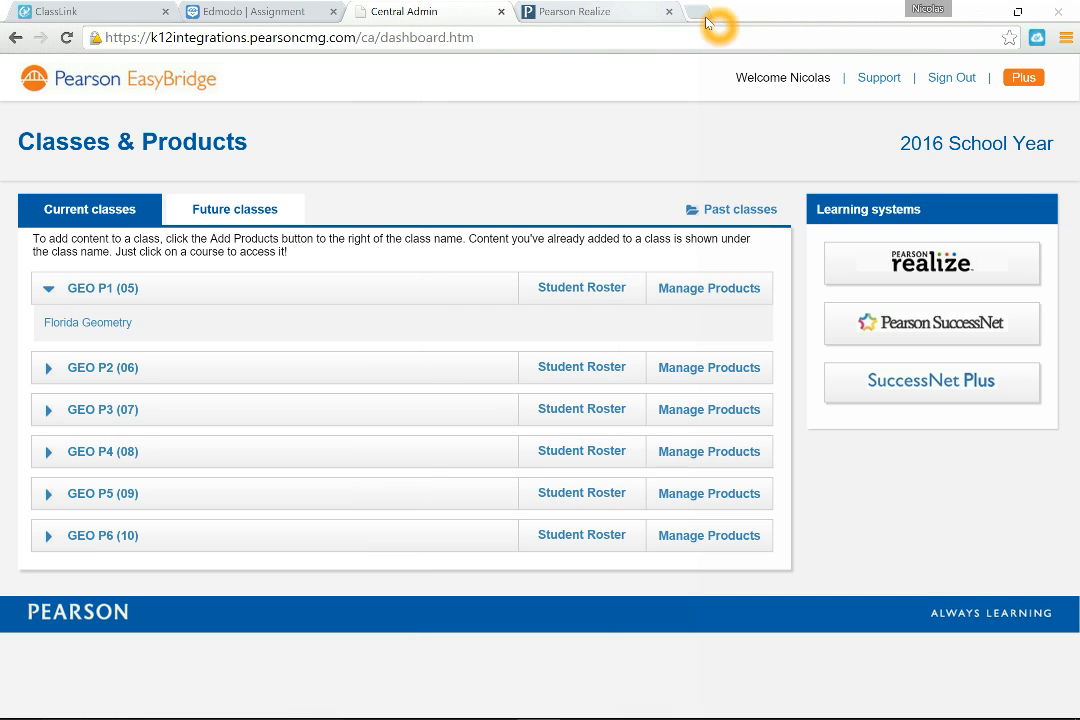
left_click(668, 12)
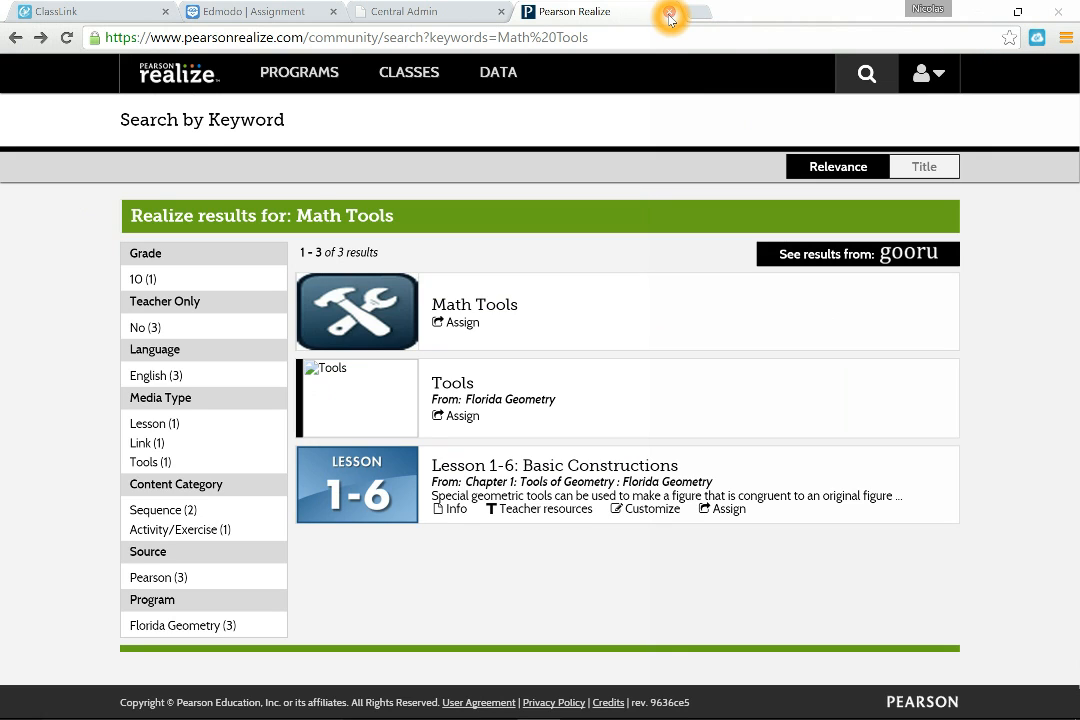
left_click(300, 76)
left_click(139, 293)
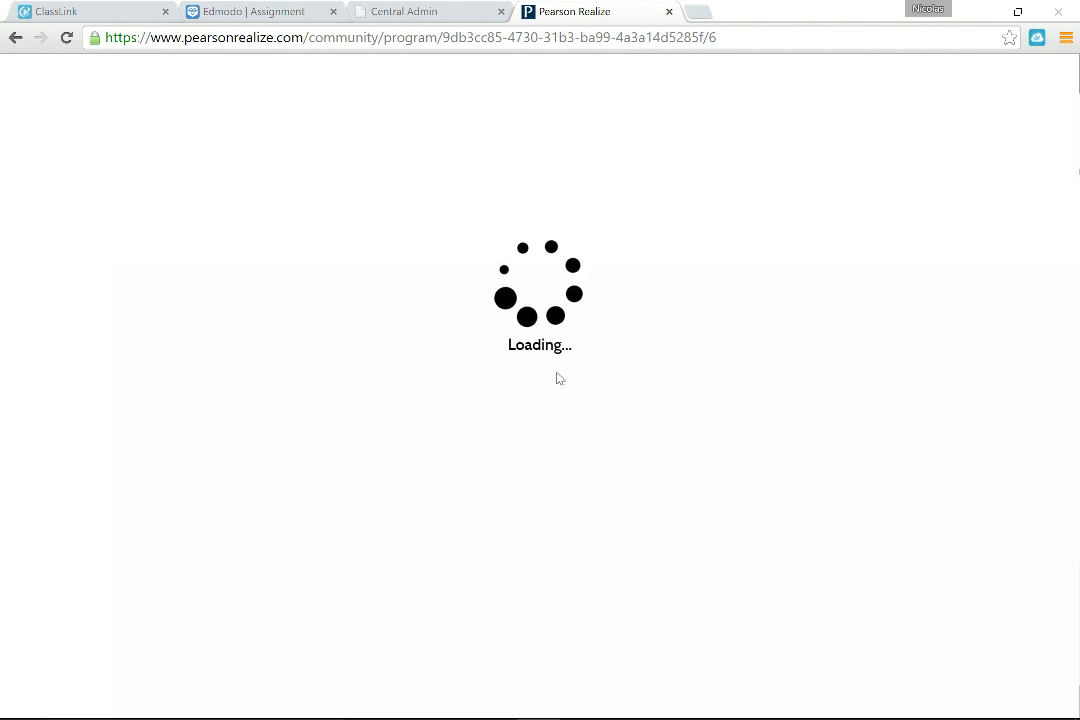
left_click(533, 387)
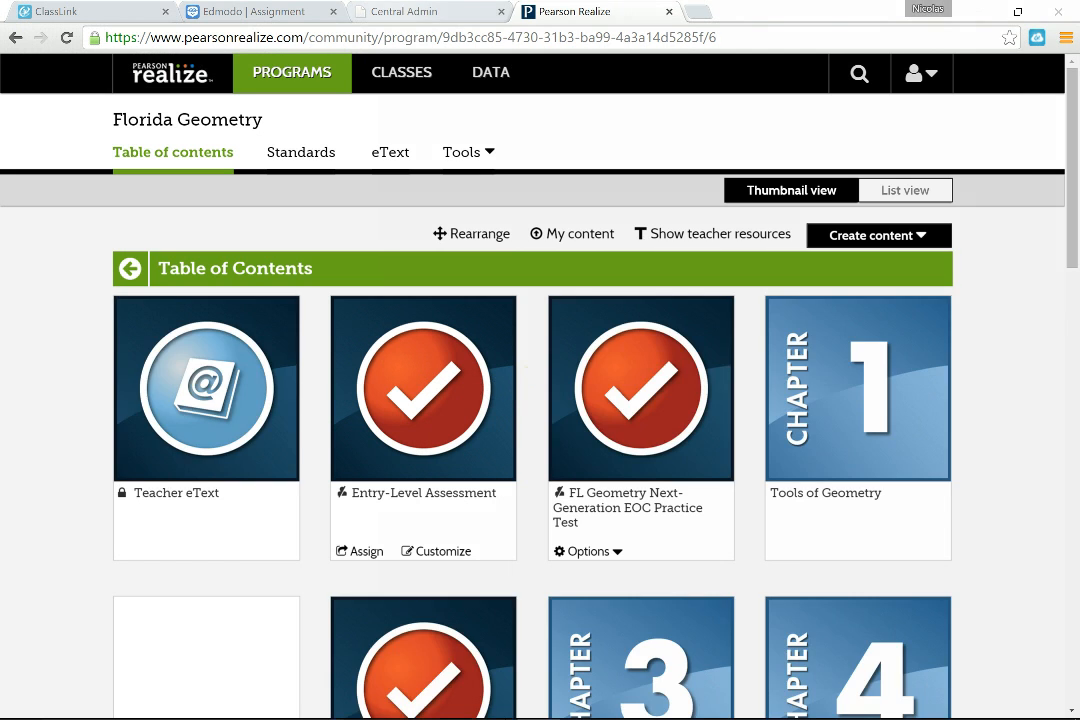
Open Chapter 1, Tools of Geometry, from the Florida Geometry table of contents.
scroll(706, 511, "down", 5)
scroll(743, 545, "up", 5)
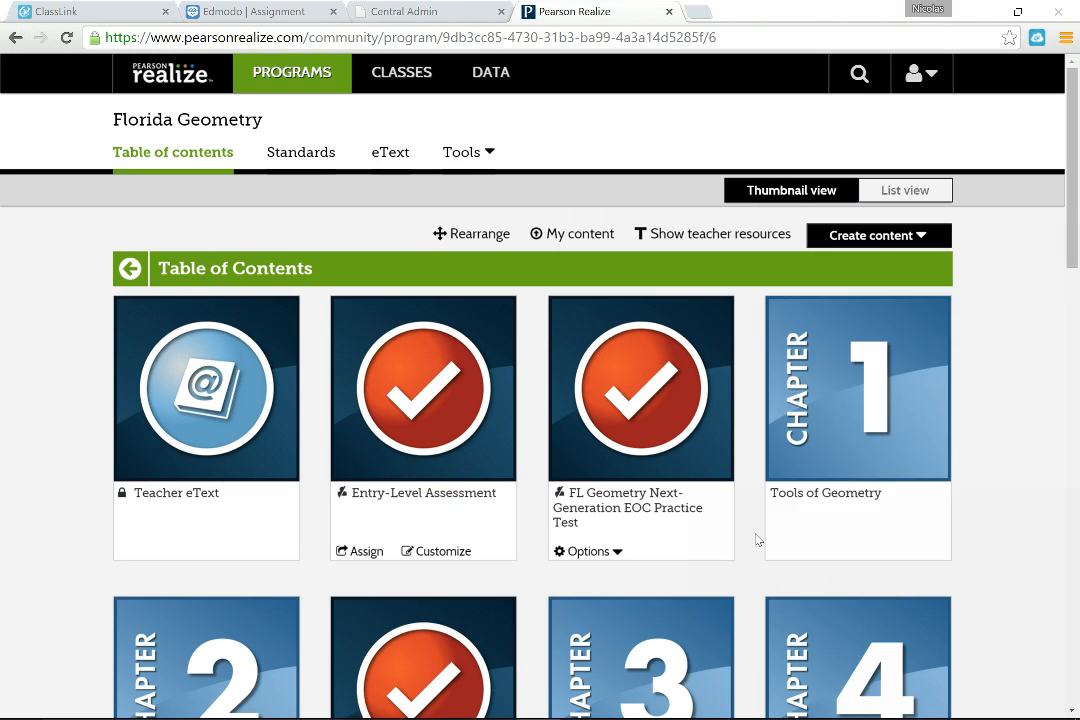
left_click(856, 424)
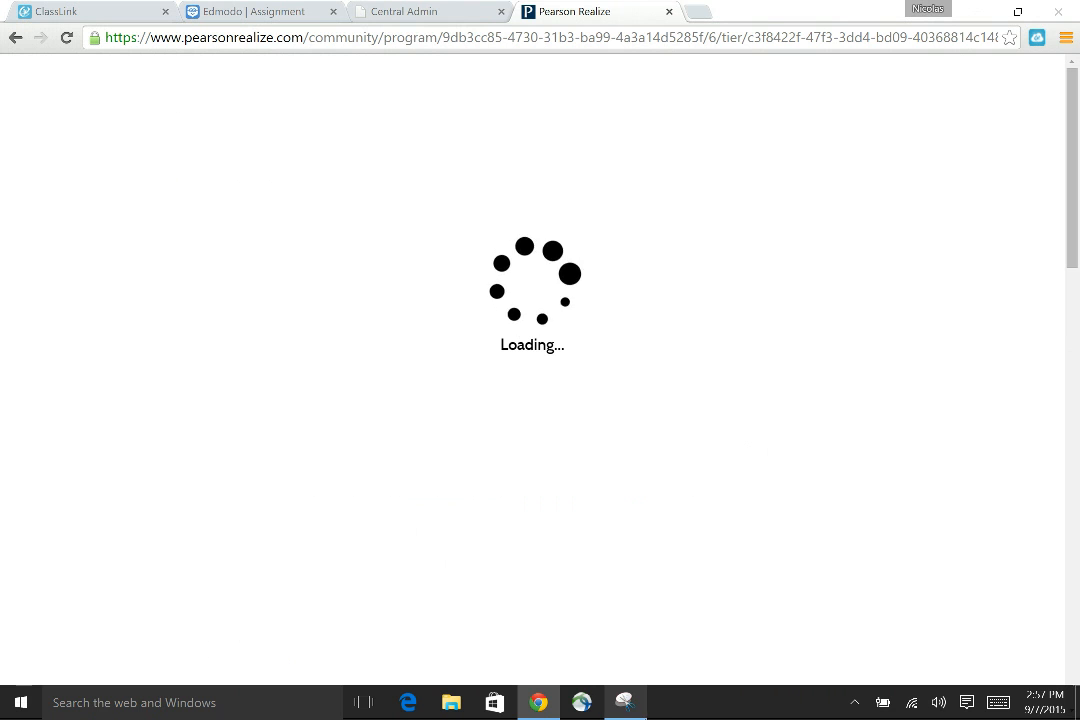
left_click(643, 687)
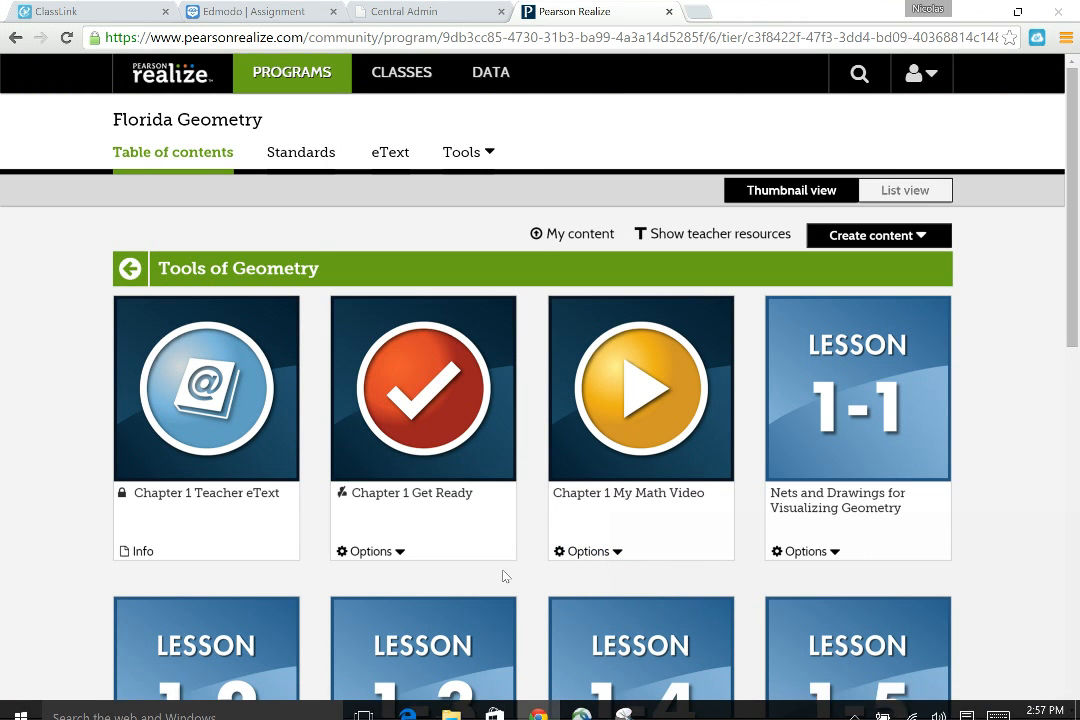
Look over the Chapter 1 resources and open Lesson 1-2, Points, Lines, and Planes.
scroll(533, 500, "down", 3)
scroll(620, 410, "up", 3)
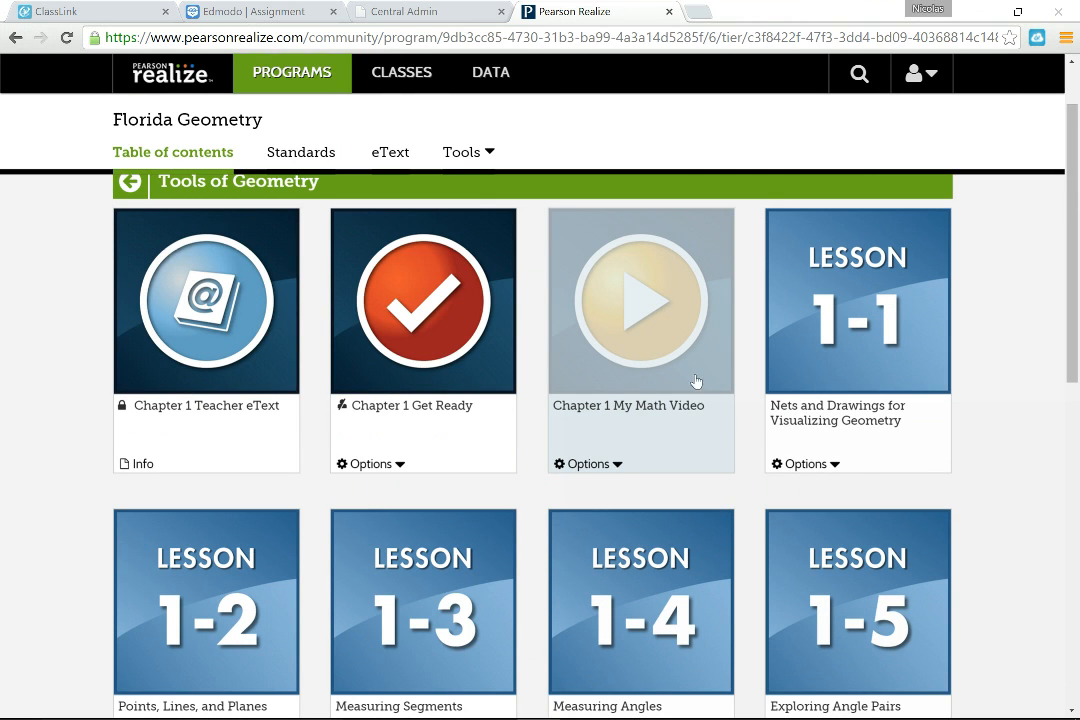
left_click(670, 360)
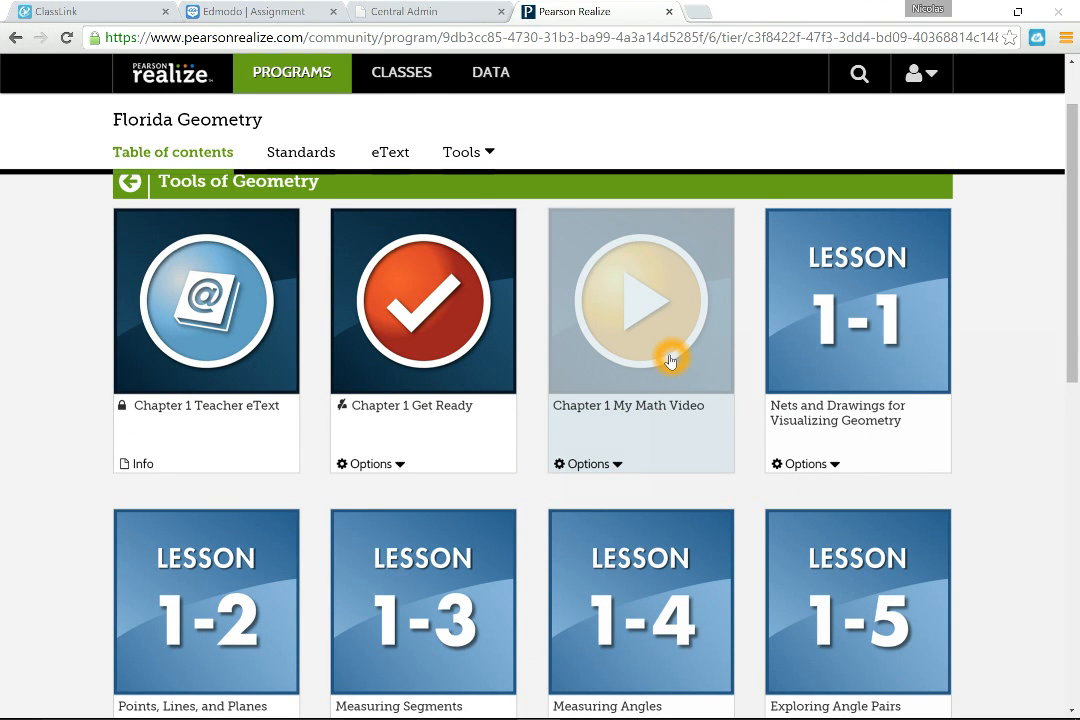
scroll(398, 620, "down", 2)
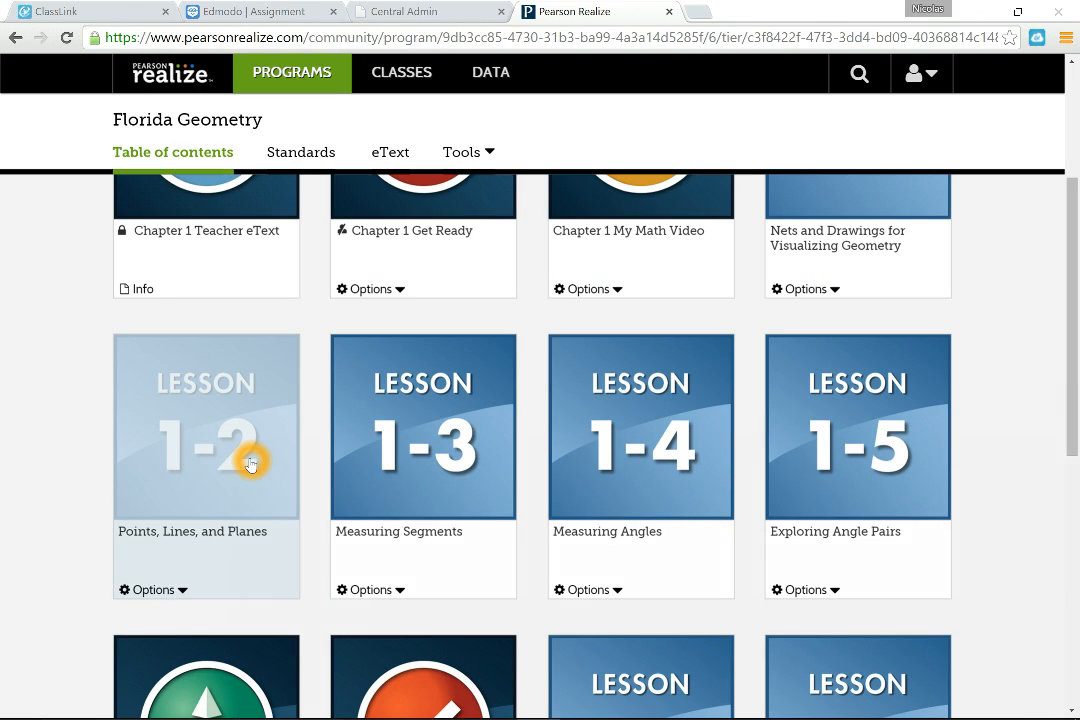
left_click(251, 464)
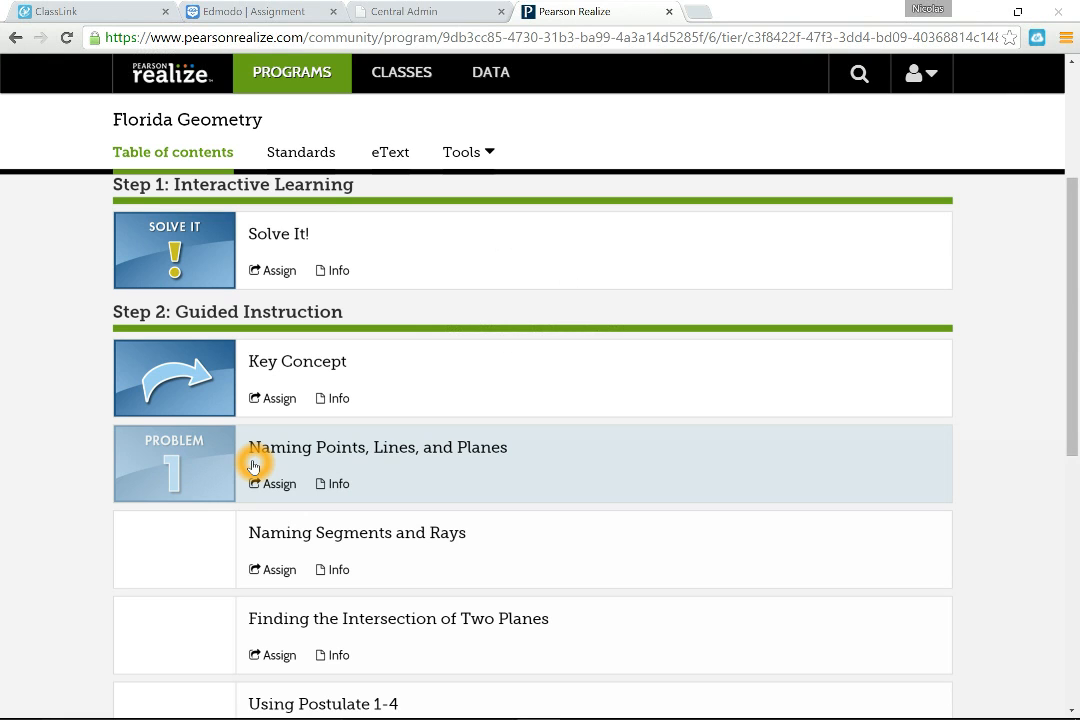
Review the Lesson 1-2 sections from Interactive Learning through Assess and Remediate, and locate the program's eText.
scroll(487, 380, "down", 3)
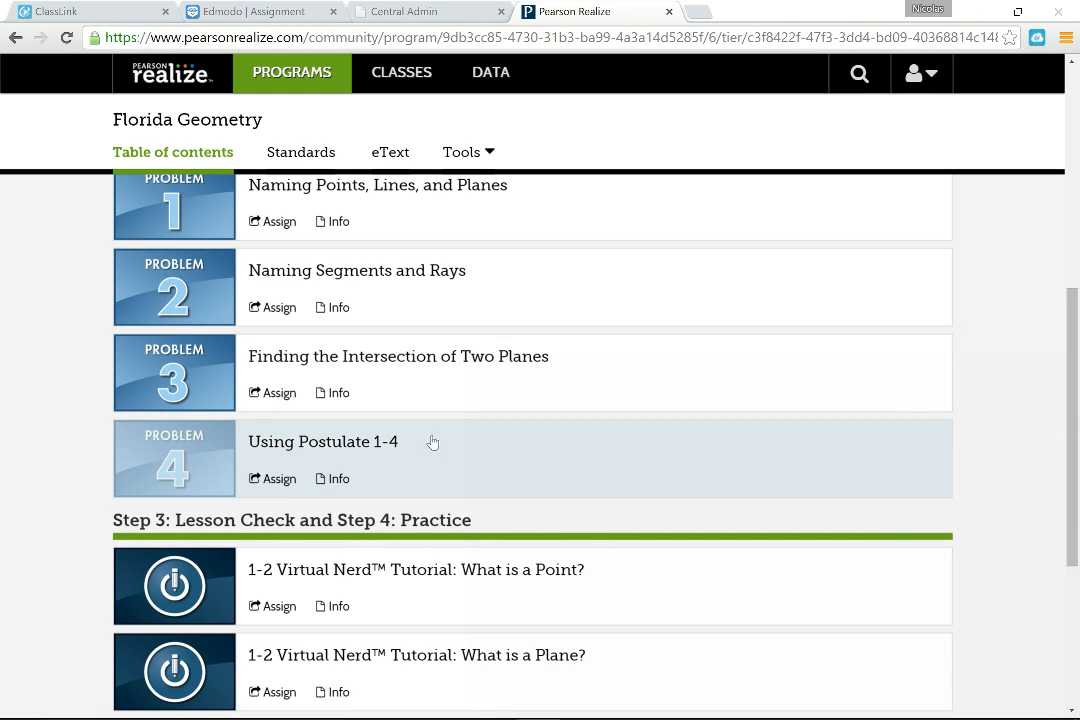
scroll(443, 440, "down", 3)
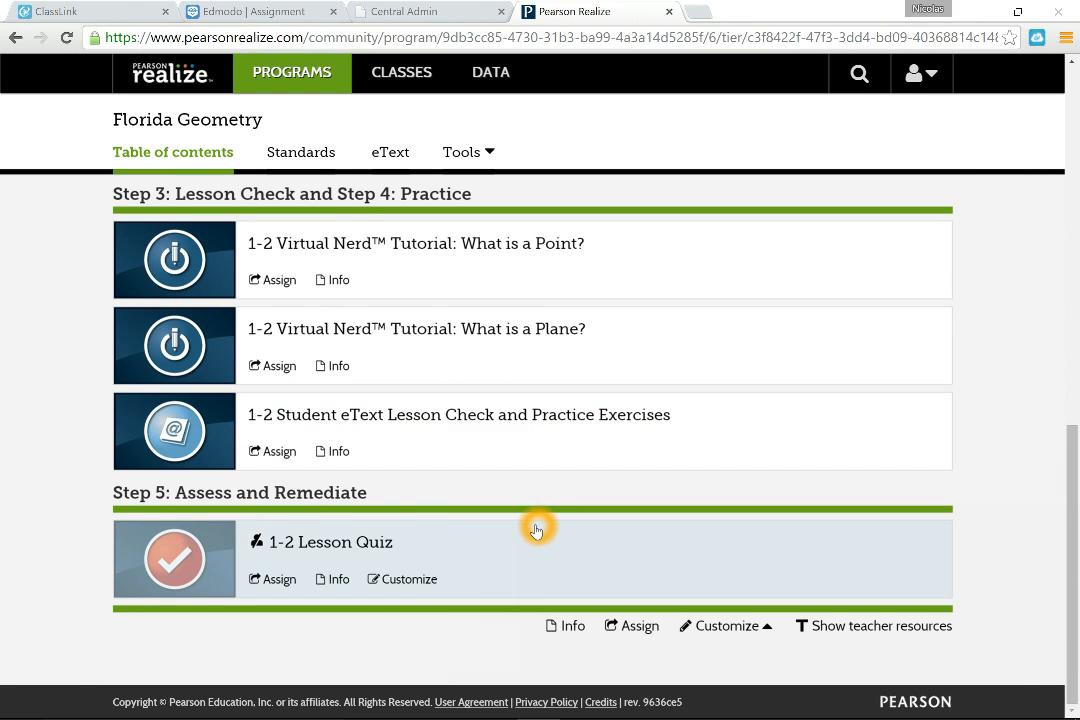
scroll(536, 530, "up", 6)
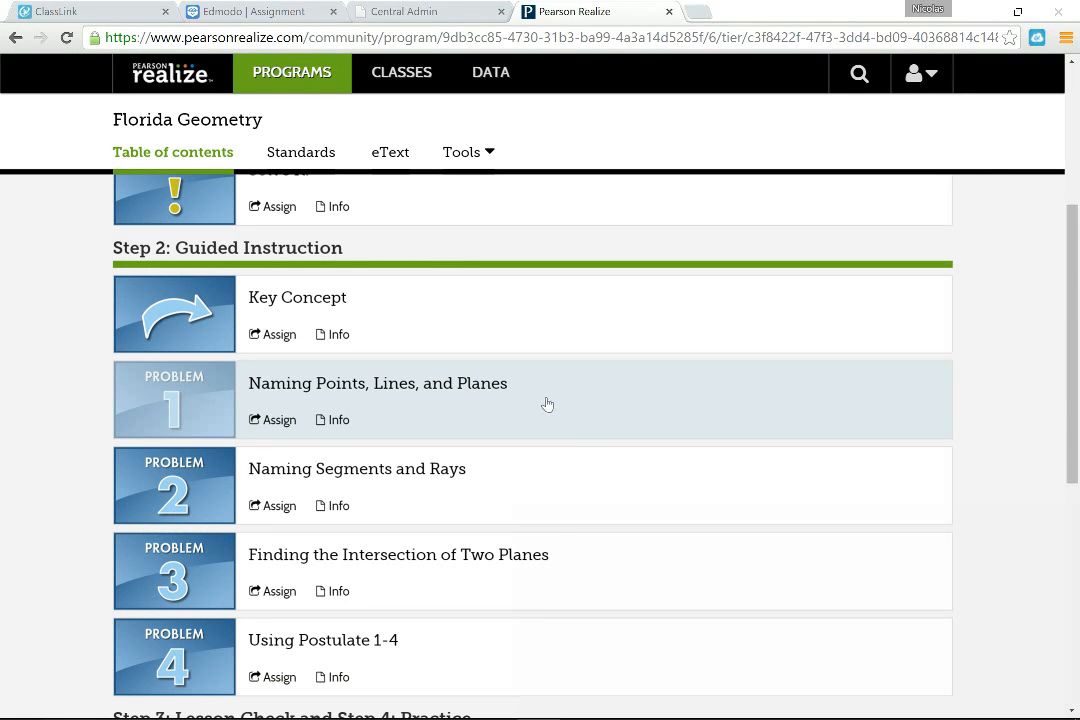
scroll(487, 420, "up", 2)
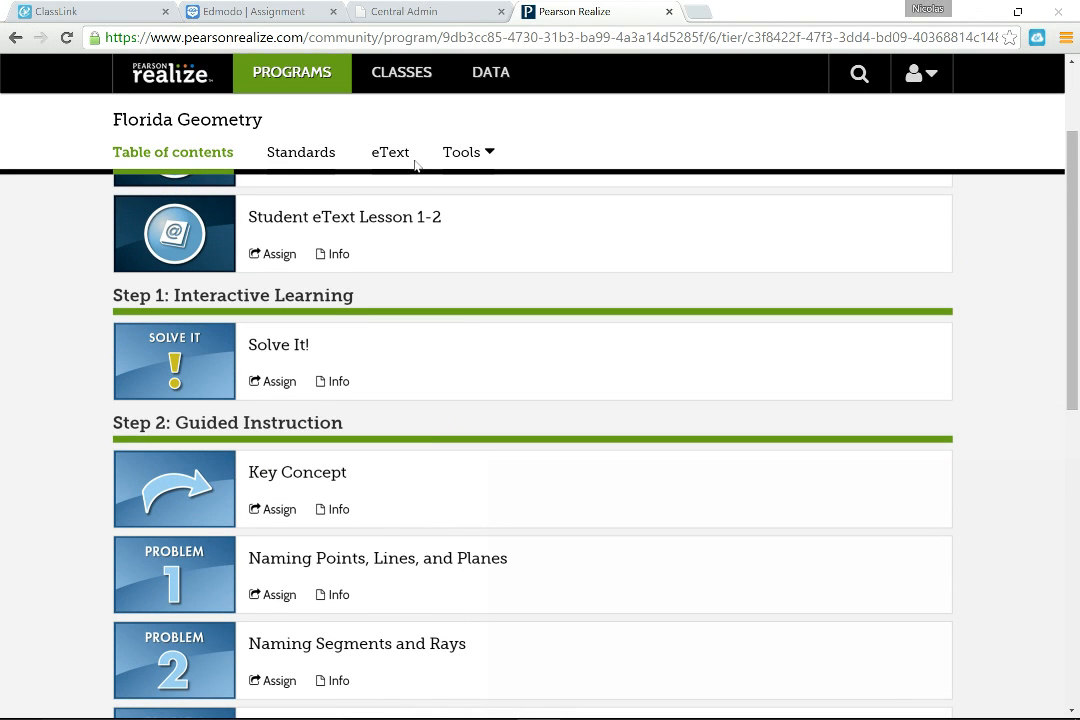
left_click(402, 157)
left_click(386, 164)
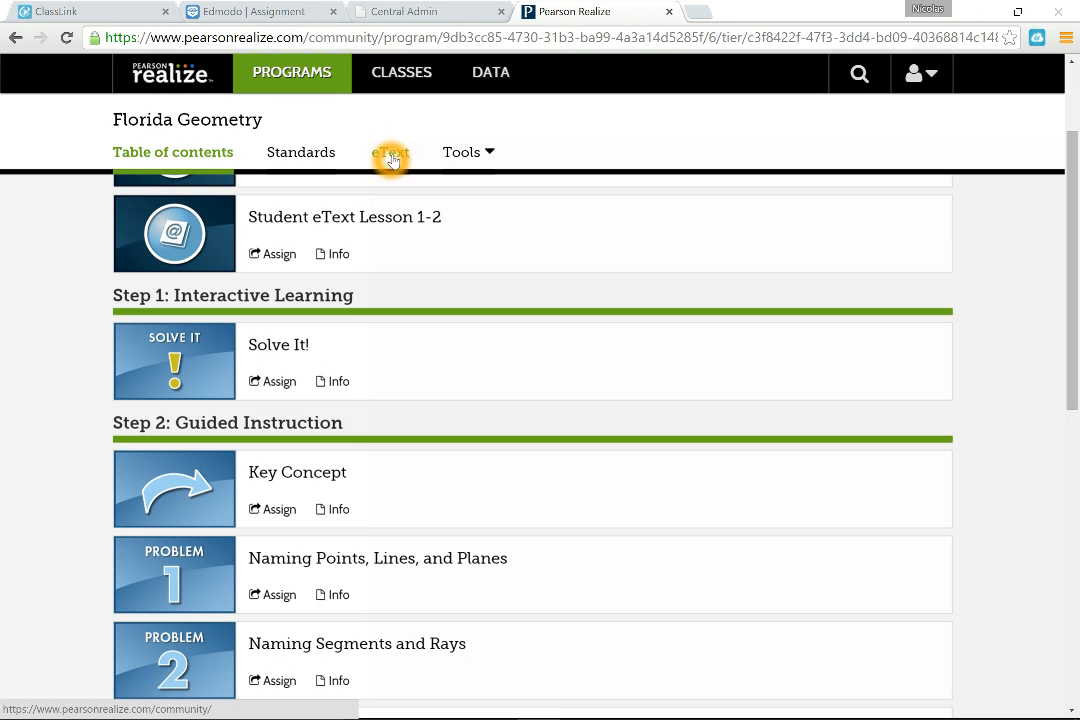
left_click(487, 359)
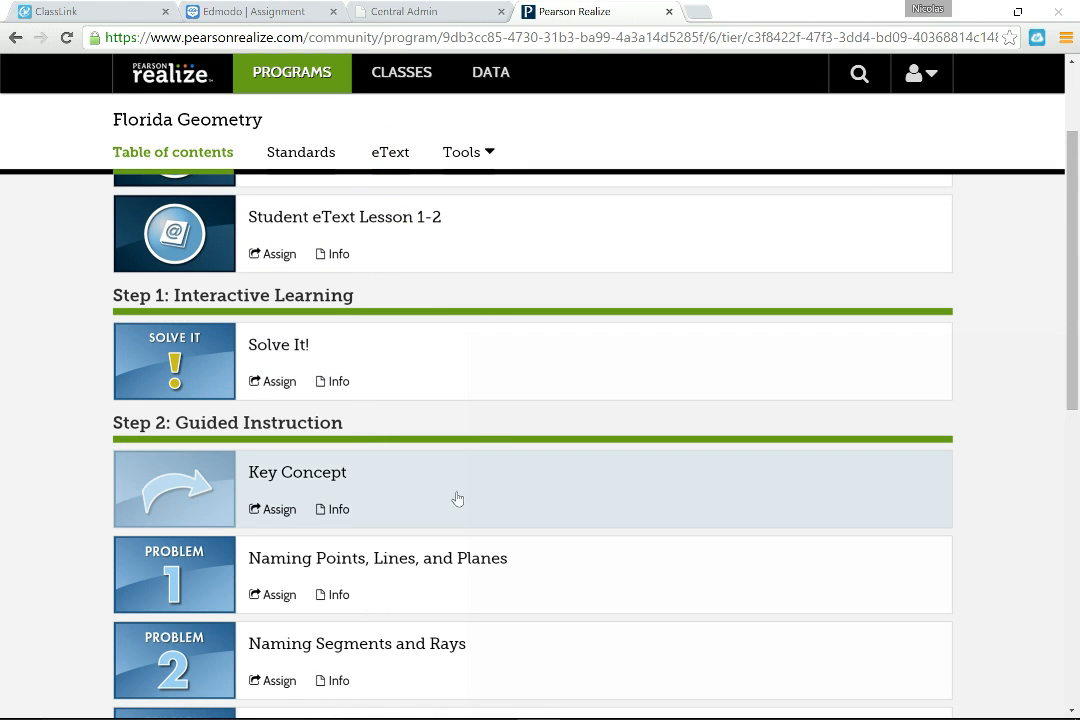
Open Problem 1, Naming Points, Lines, and Planes, under Guided Instruction in Lesson 1-2.
left_click(456, 580)
scroll(500, 555, "down", 1)
left_click(455, 478)
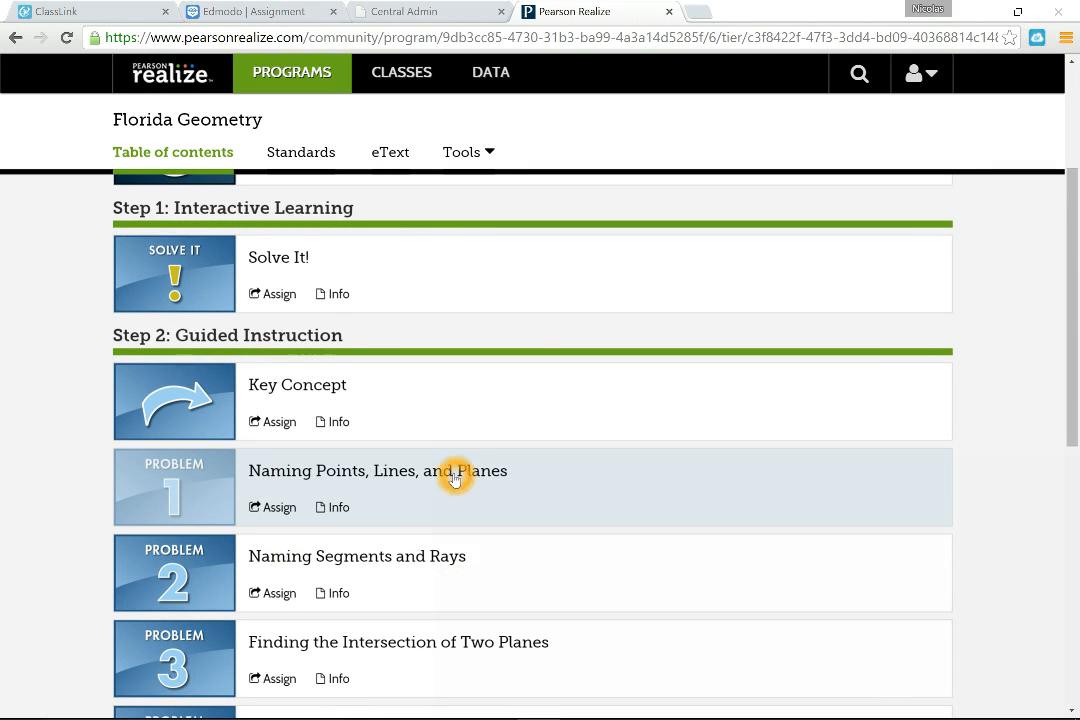
left_click(458, 481)
left_click(460, 483)
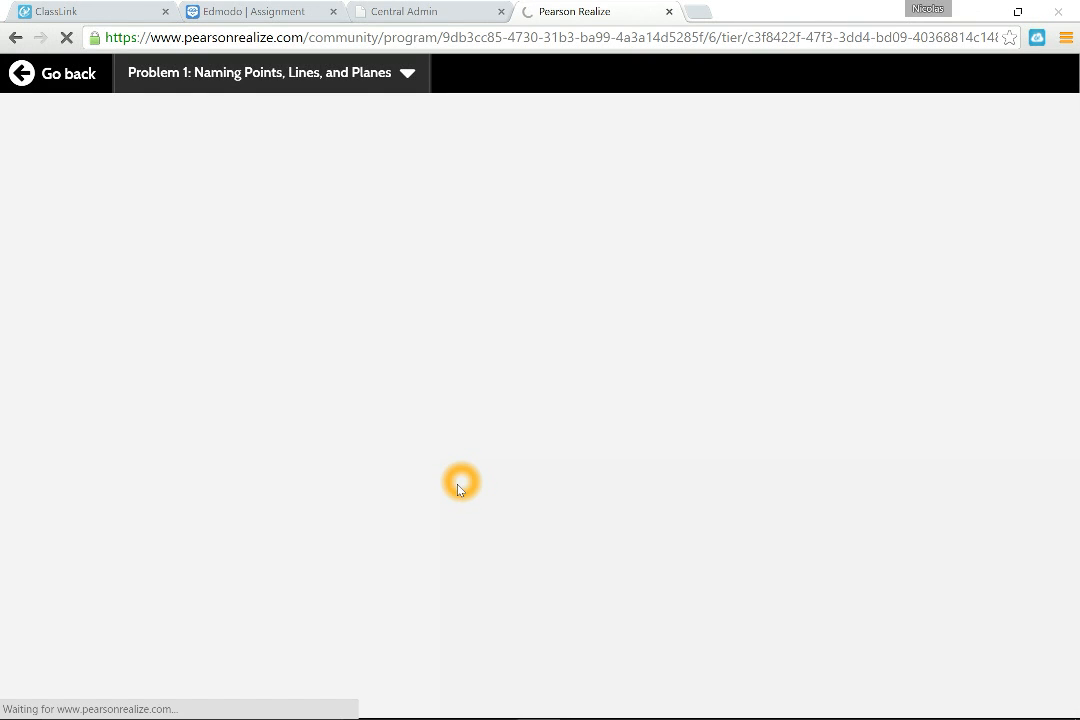
left_click(468, 521)
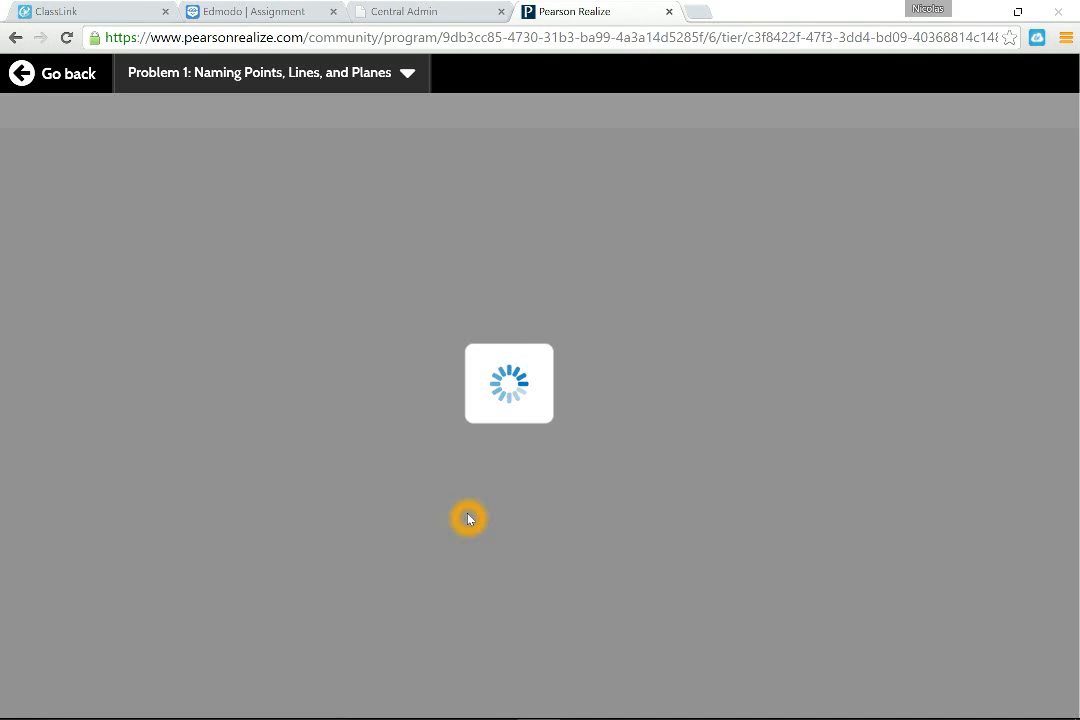
left_click(485, 487)
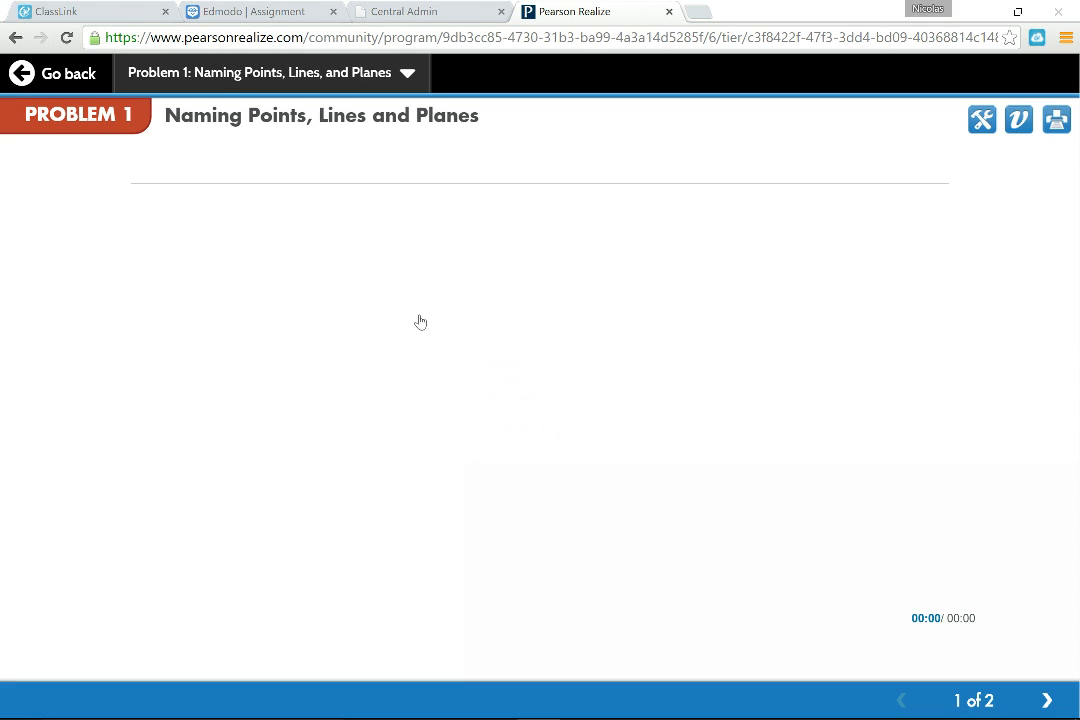
left_click(420, 321)
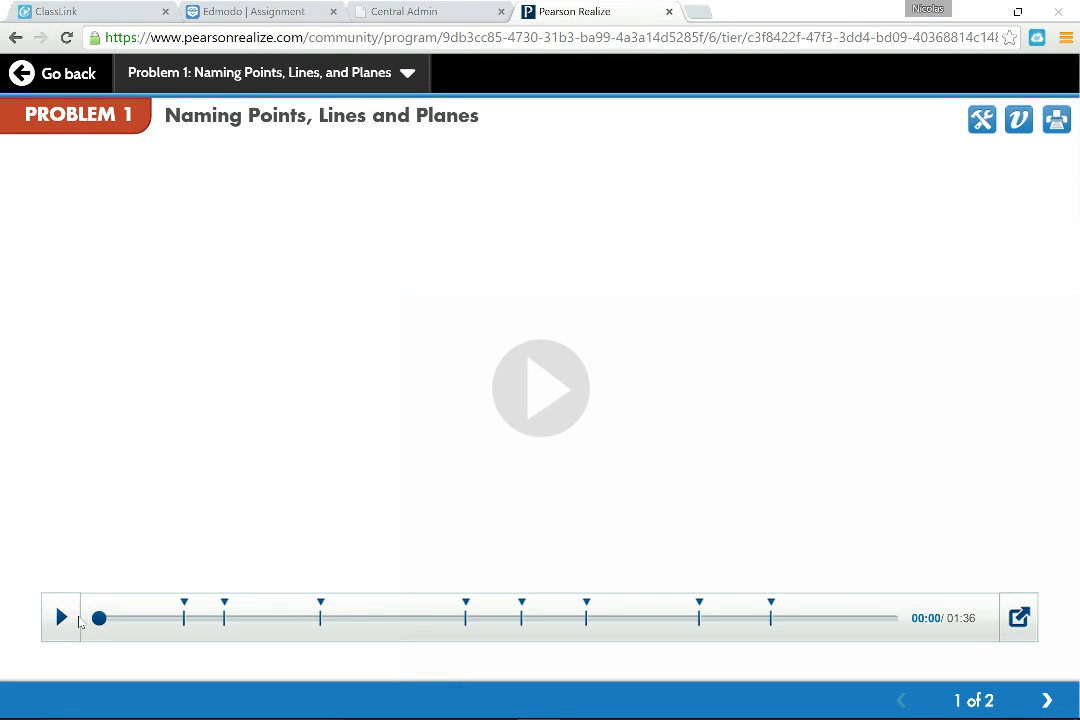
Play the Problem 1 animation on other ways to name line QT, resuming playback at each pause through the Think explanation.
left_click(64, 620)
left_click(58, 622)
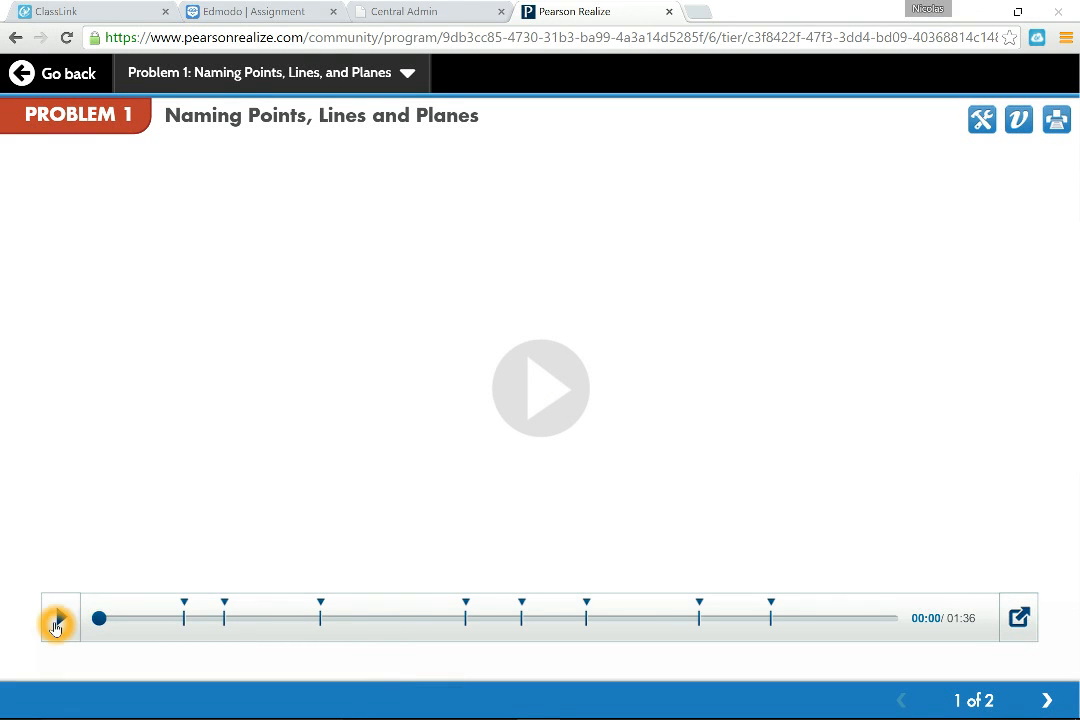
left_click(57, 627)
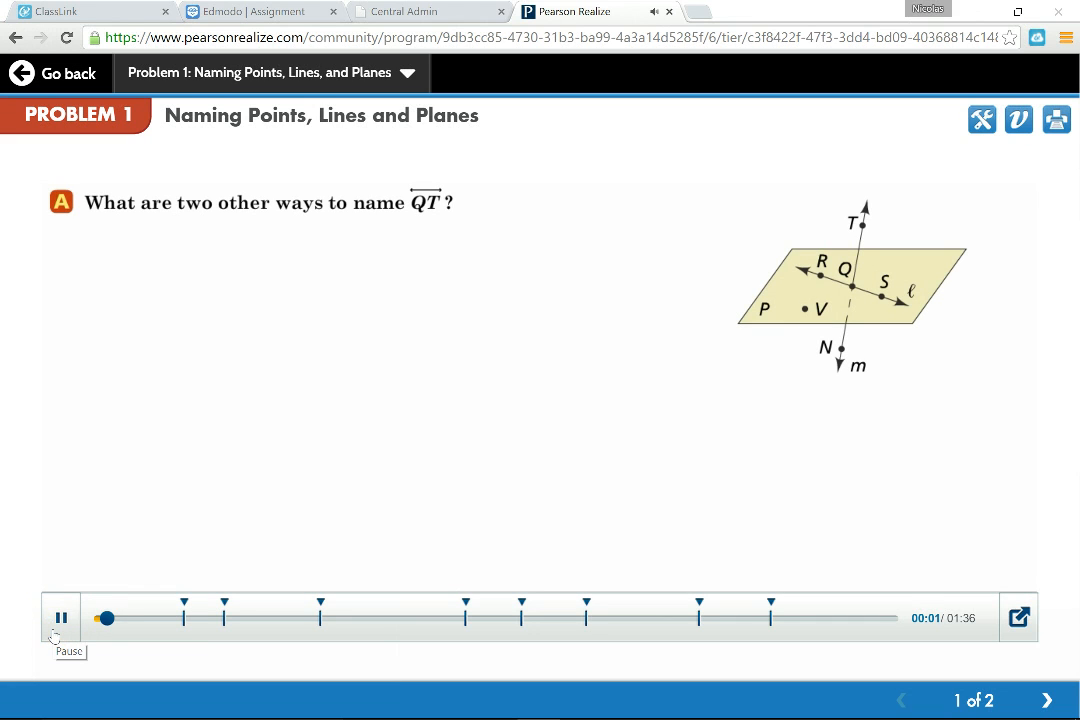
left_click(89, 613)
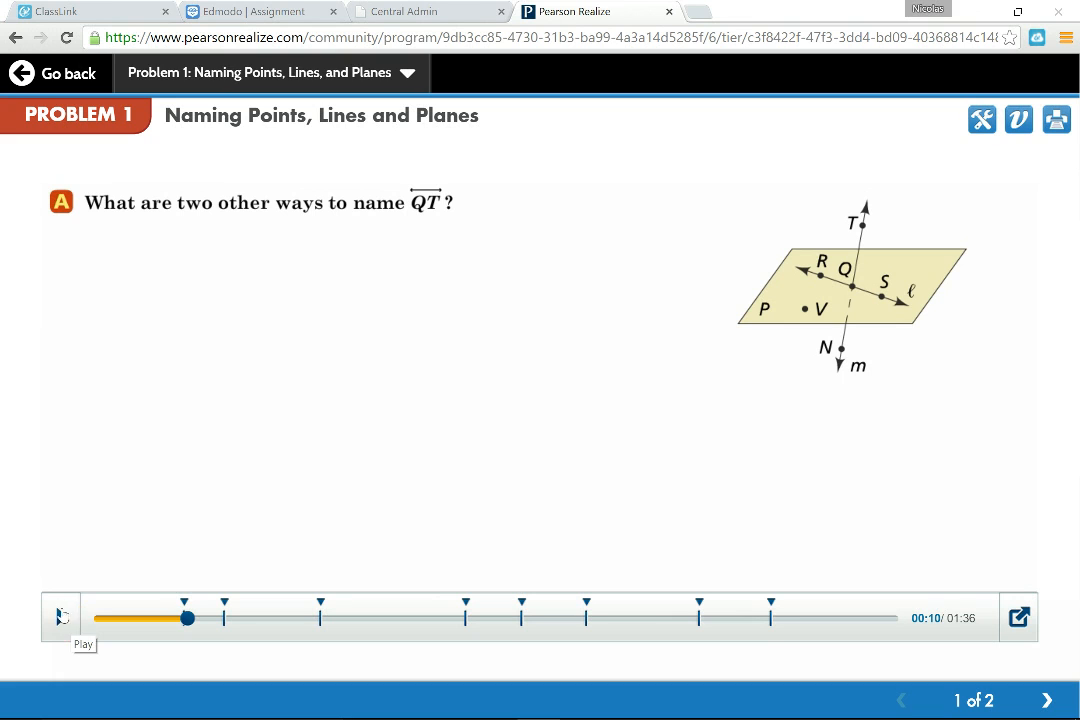
left_click(61, 612)
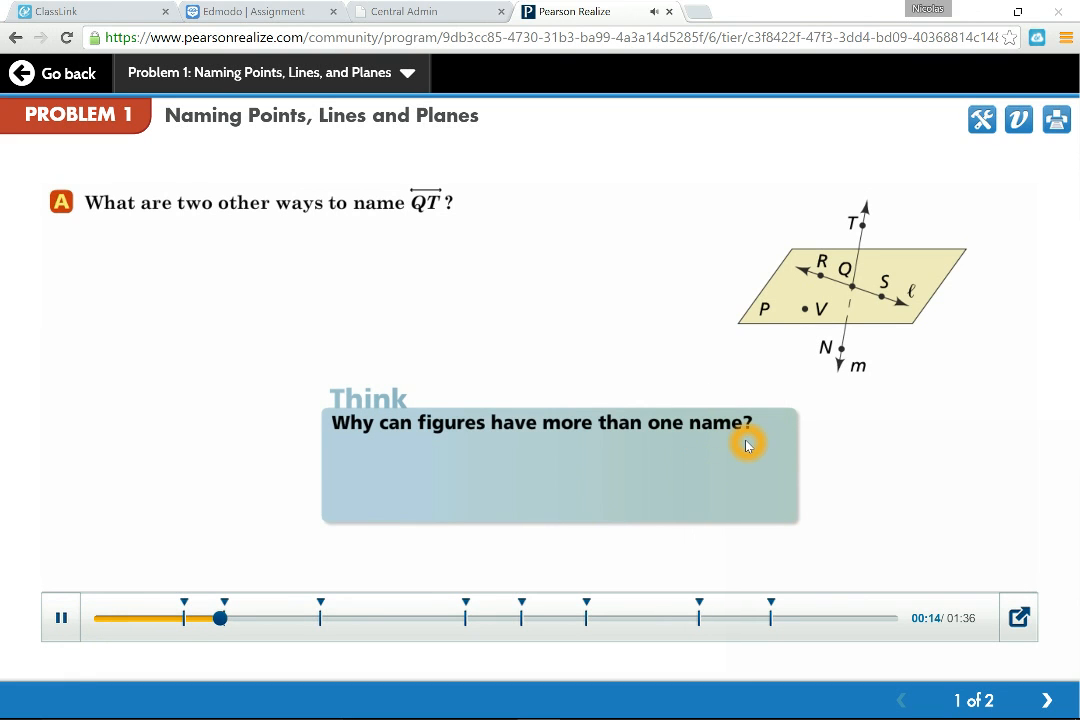
left_click(58, 617)
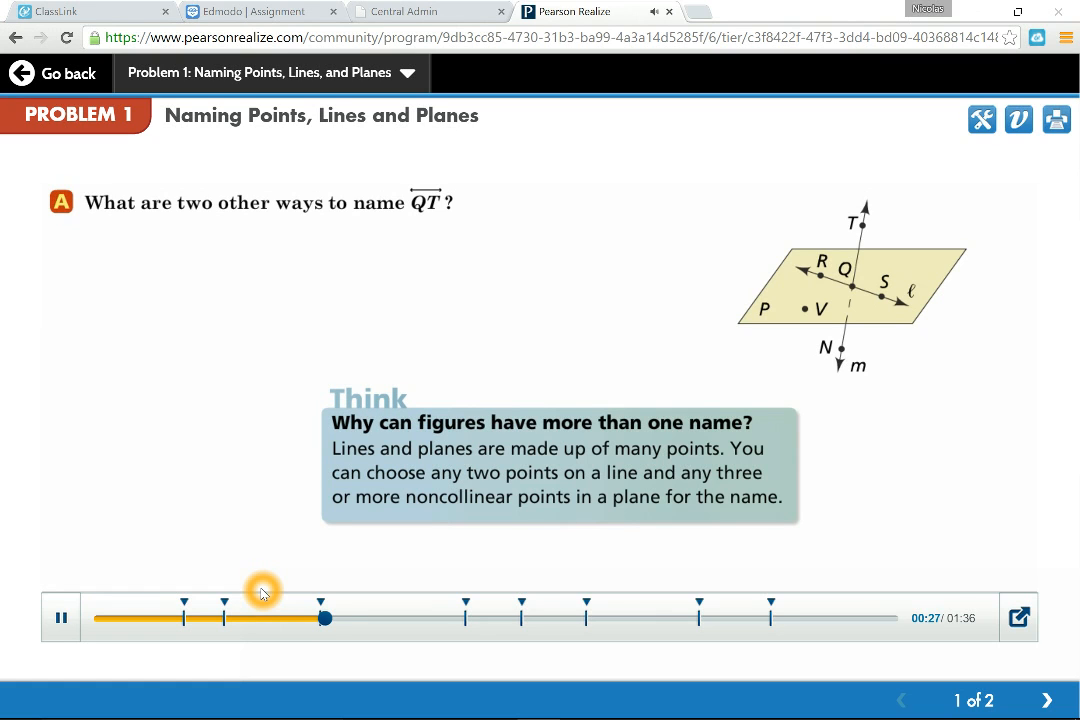
left_click(60, 618)
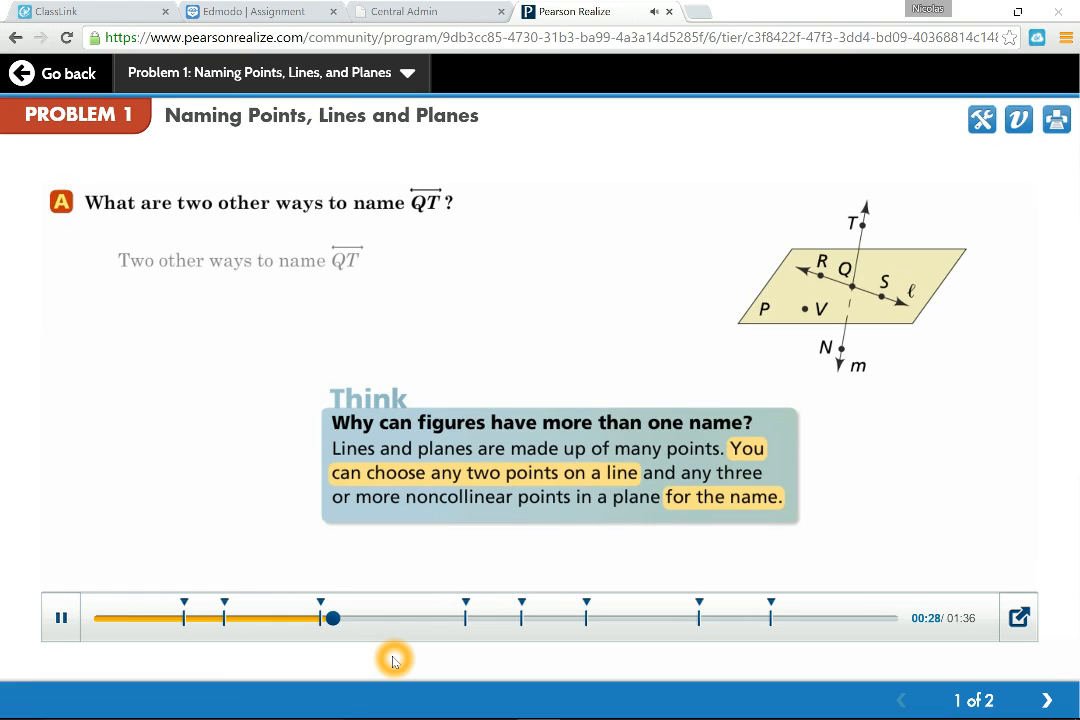